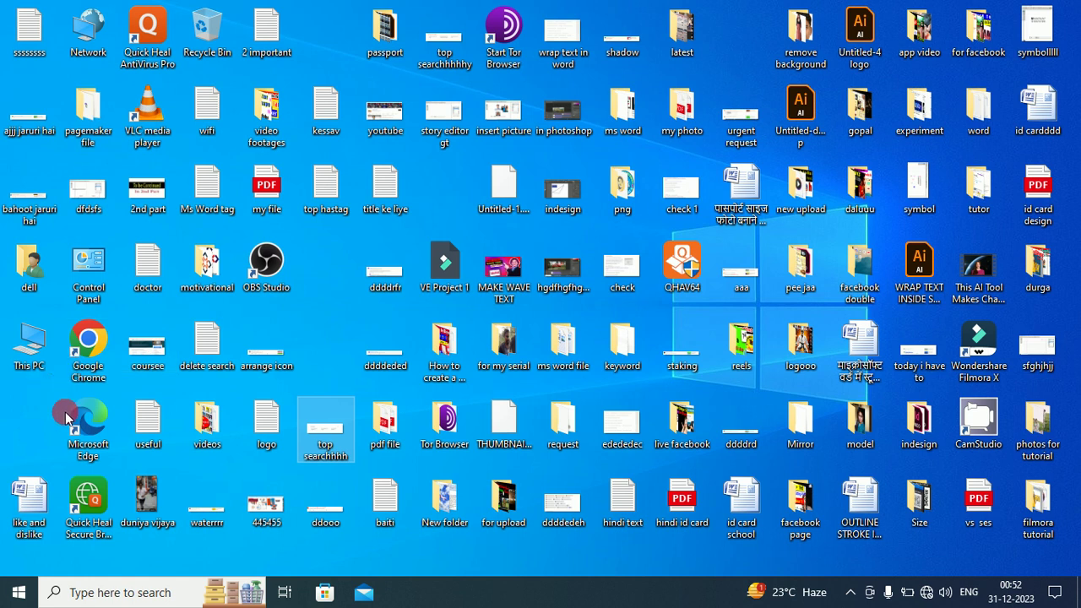
Step: Launch Adobe PageMaker 7.0 from the Adobe folder in the Windows Start menu's program list
left_click(21, 594)
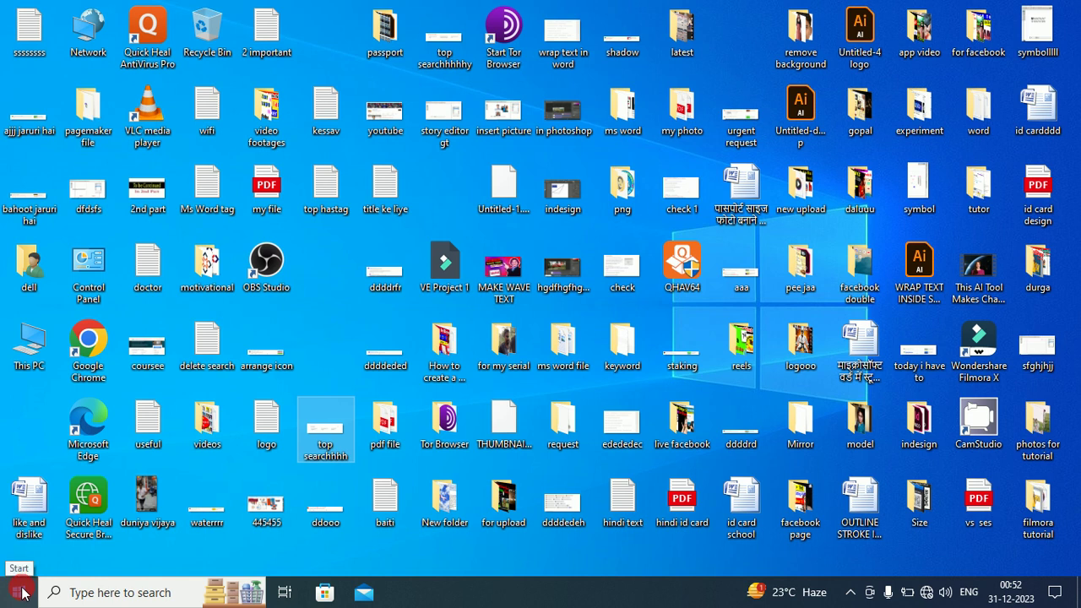
left_click(25, 589)
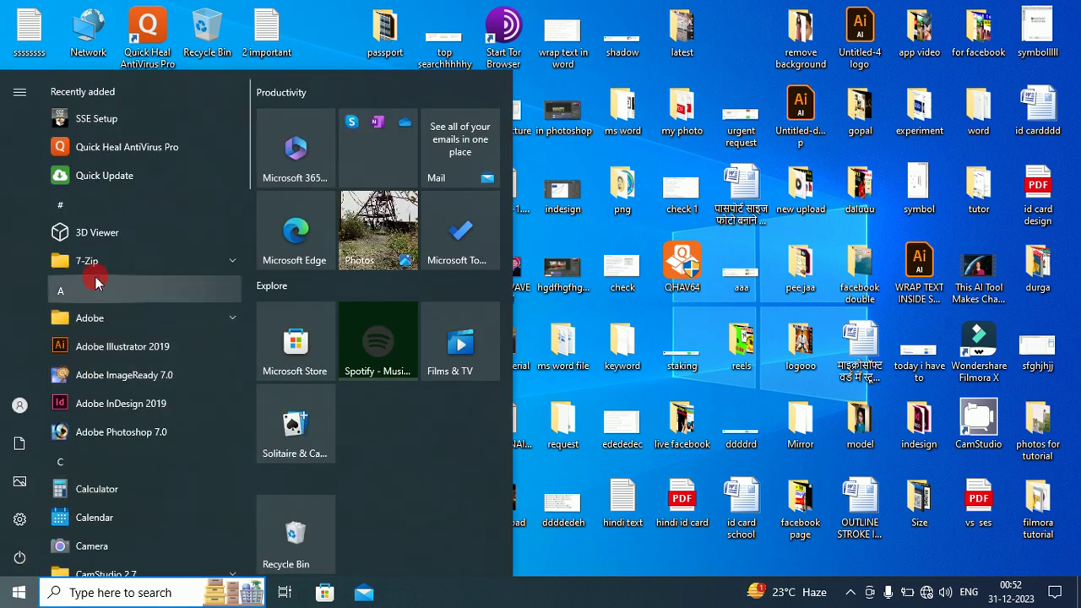
left_click(136, 326)
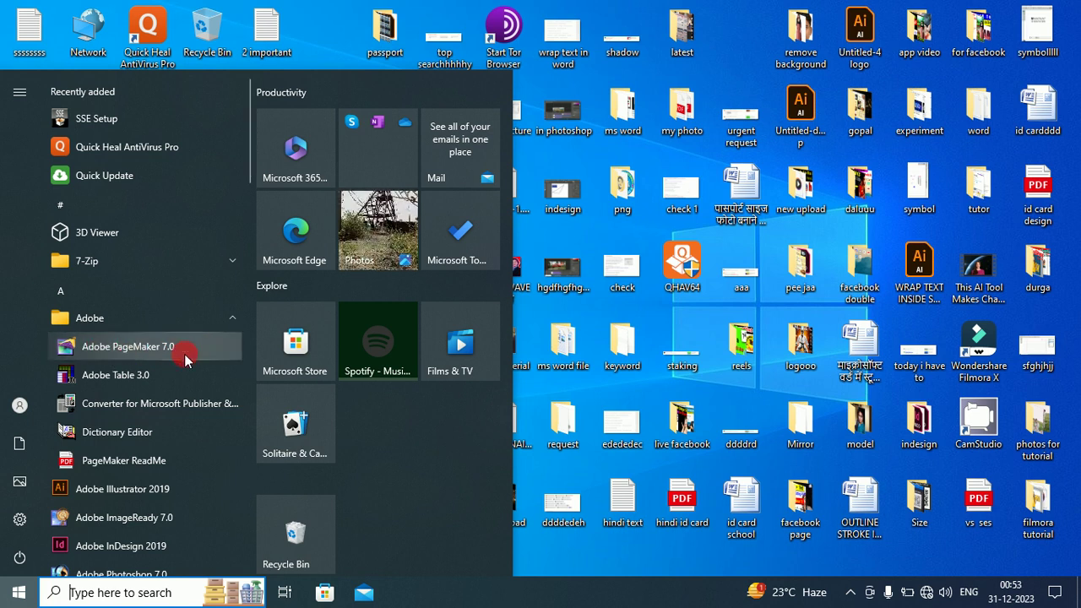
left_click(155, 347)
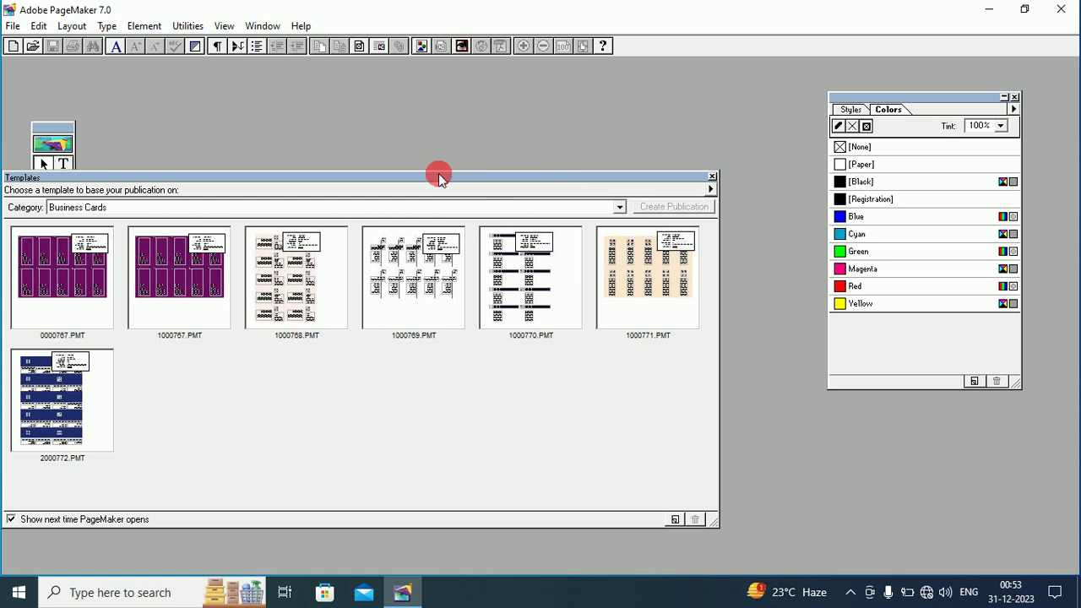
Step: Move the Templates window, leave the category on Business Cards, and close the window
left_click_drag(439, 177, 518, 121)
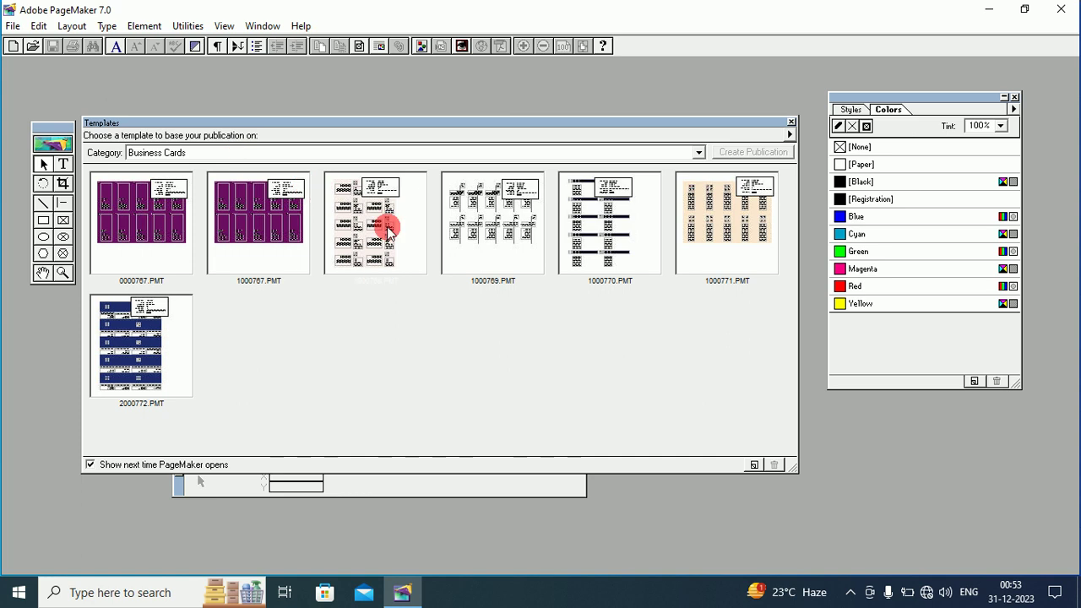
left_click(696, 153)
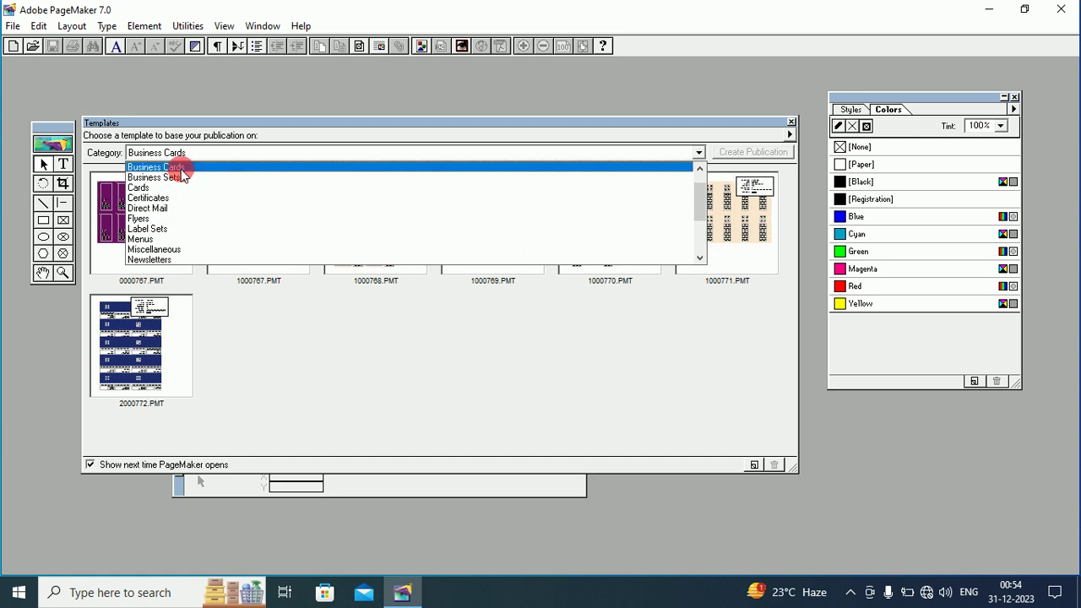
left_click(439, 351)
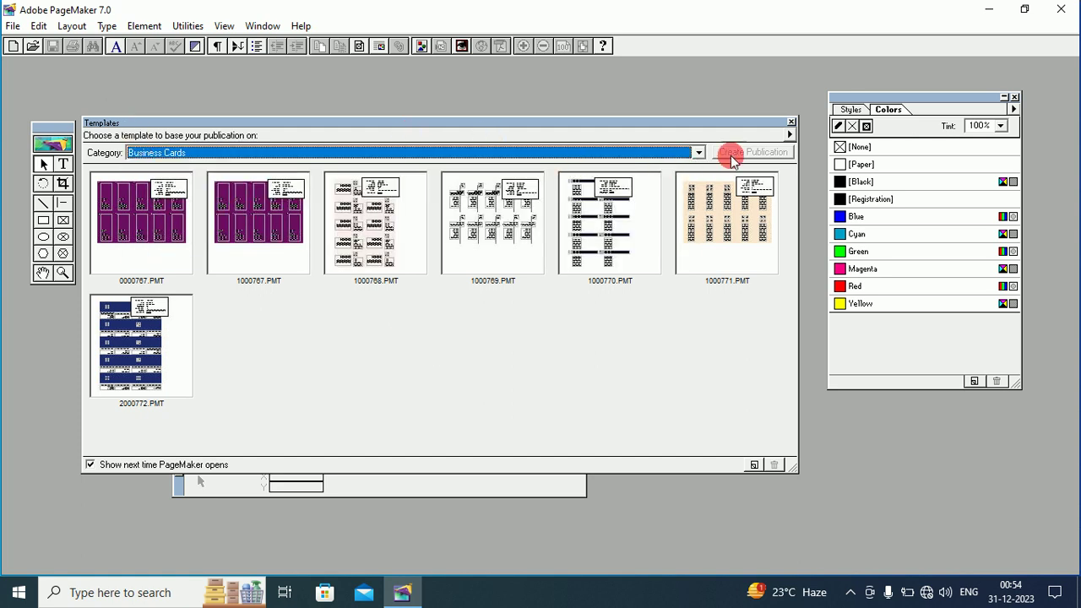
left_click(791, 123)
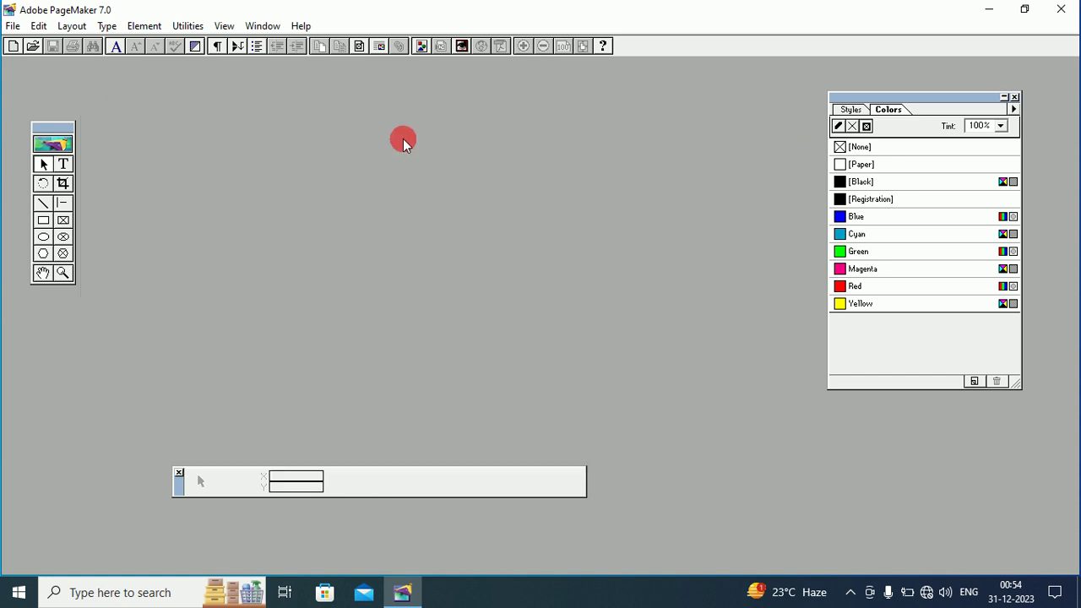
Step: Move the toolbox up and left, then close, reopen and reposition the Colors panel
left_click_drag(53, 126, 47, 88)
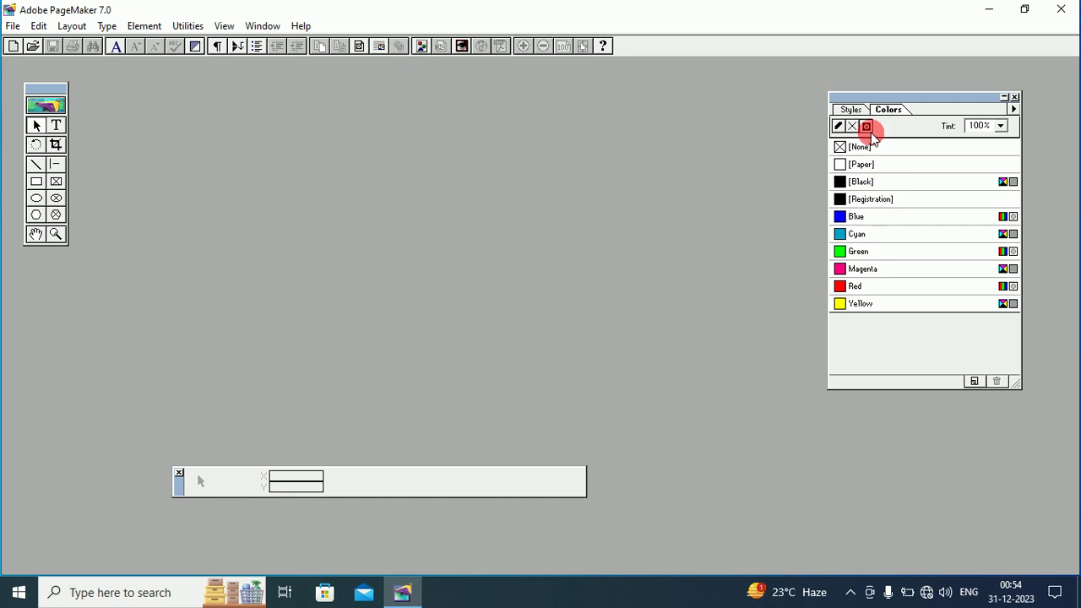
left_click(1016, 98)
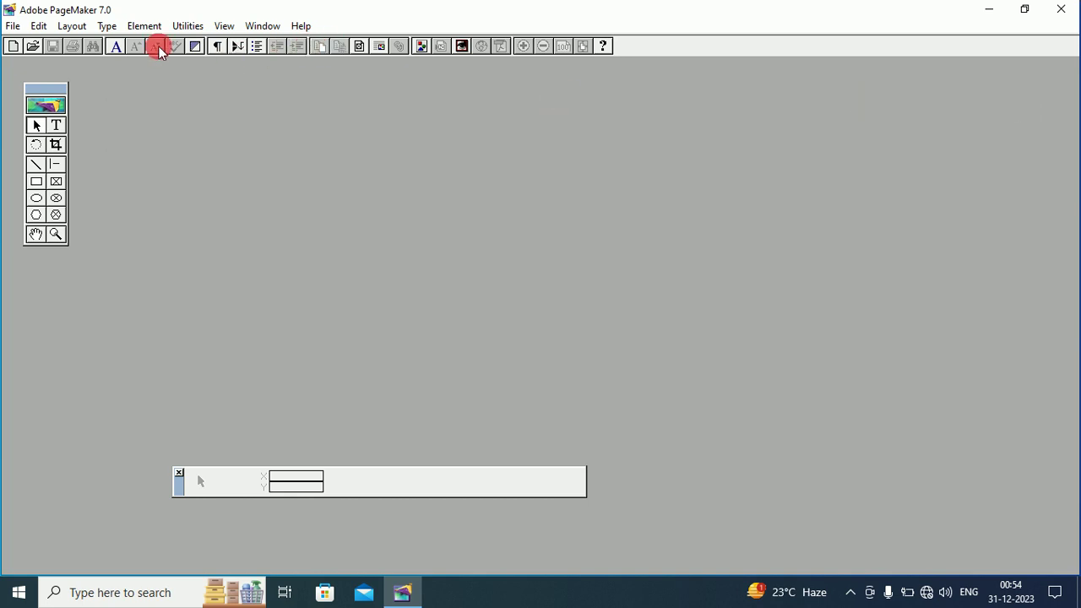
left_click(262, 26)
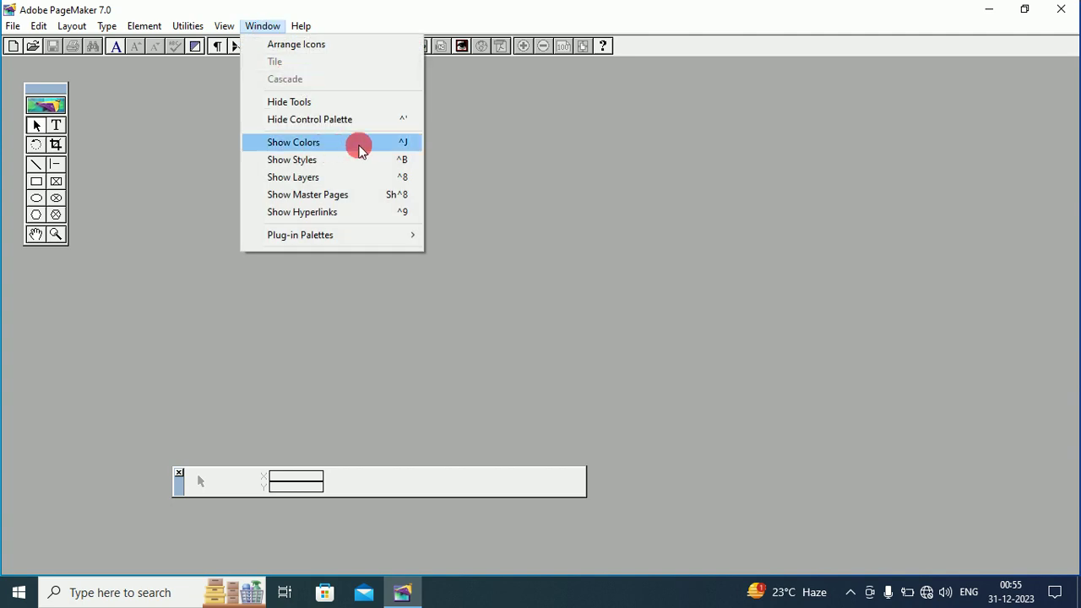
left_click(359, 144)
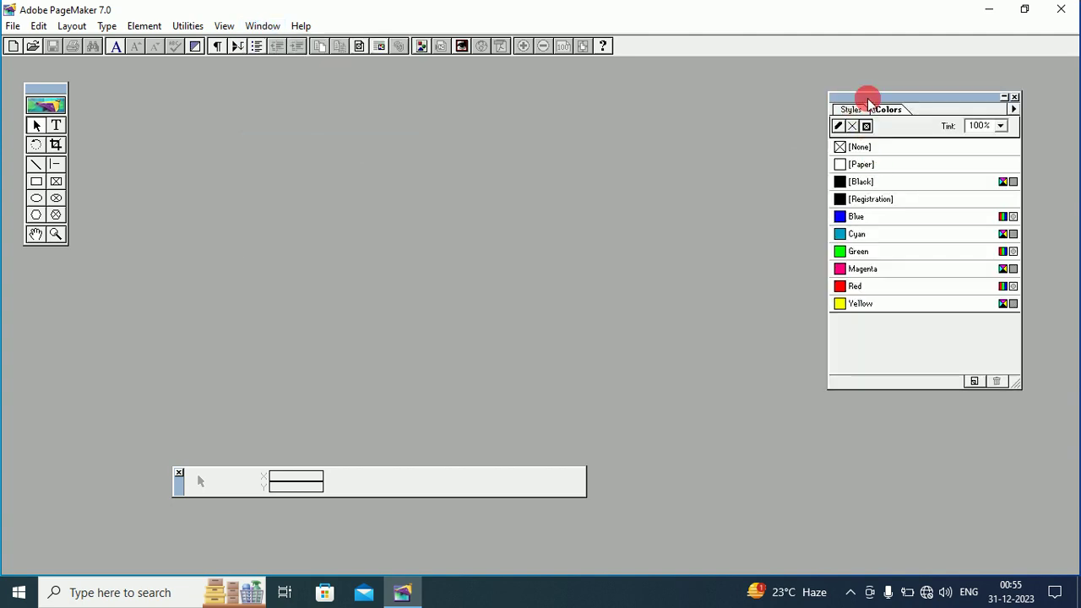
left_click_drag(867, 98, 824, 76)
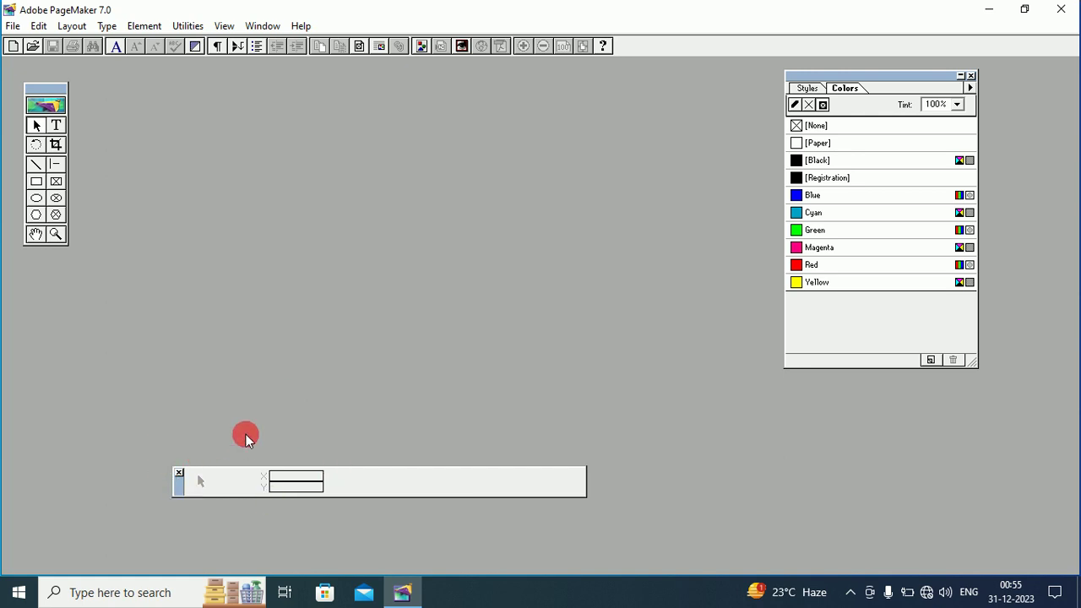
Step: Close the Control Palette and show it again from the Window menu
left_click(180, 472)
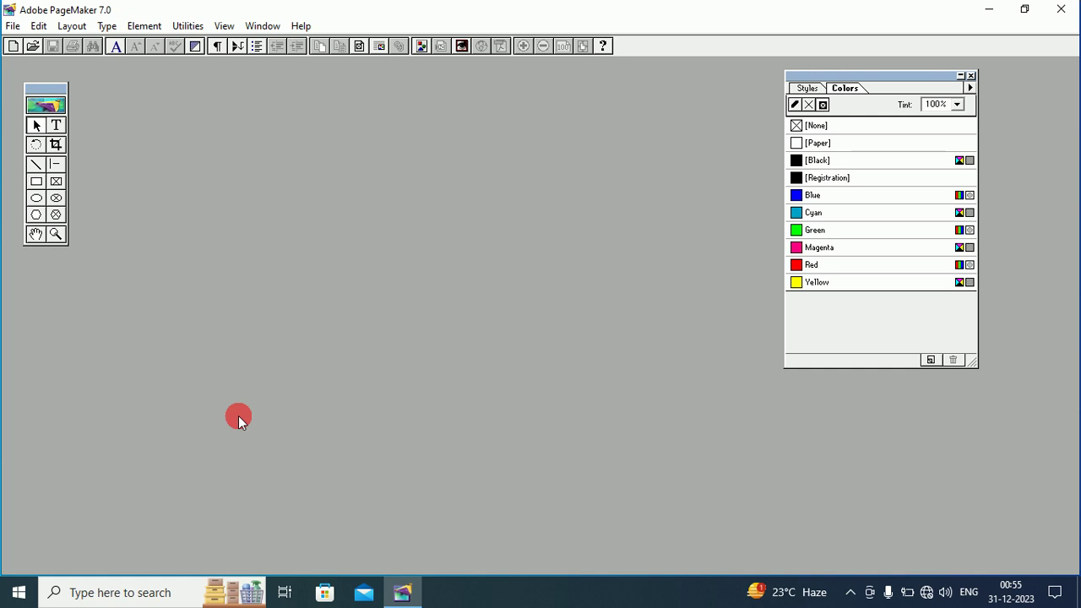
left_click(260, 27)
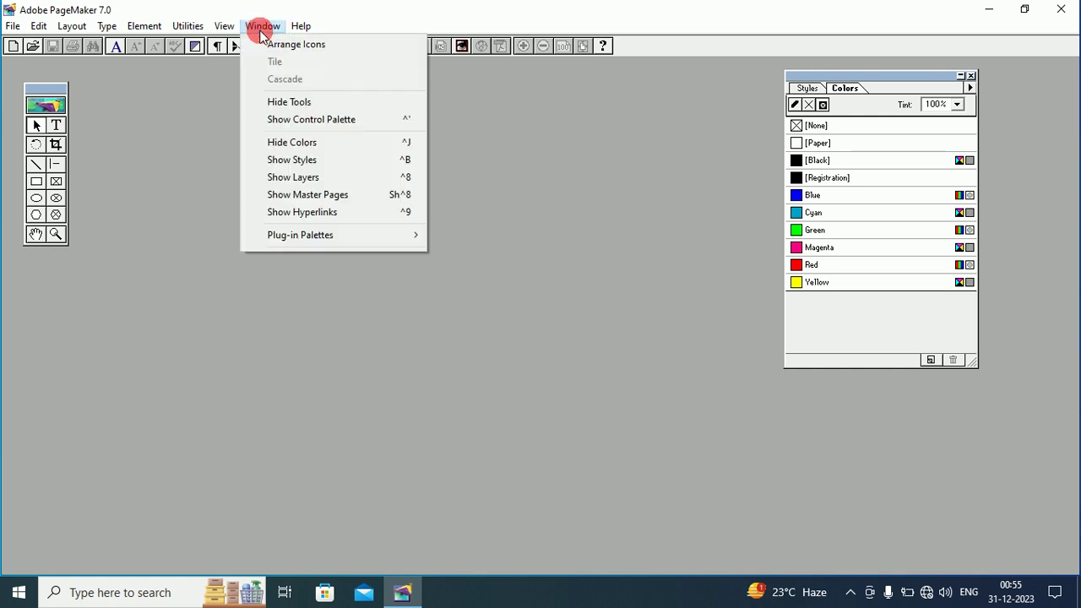
left_click(311, 121)
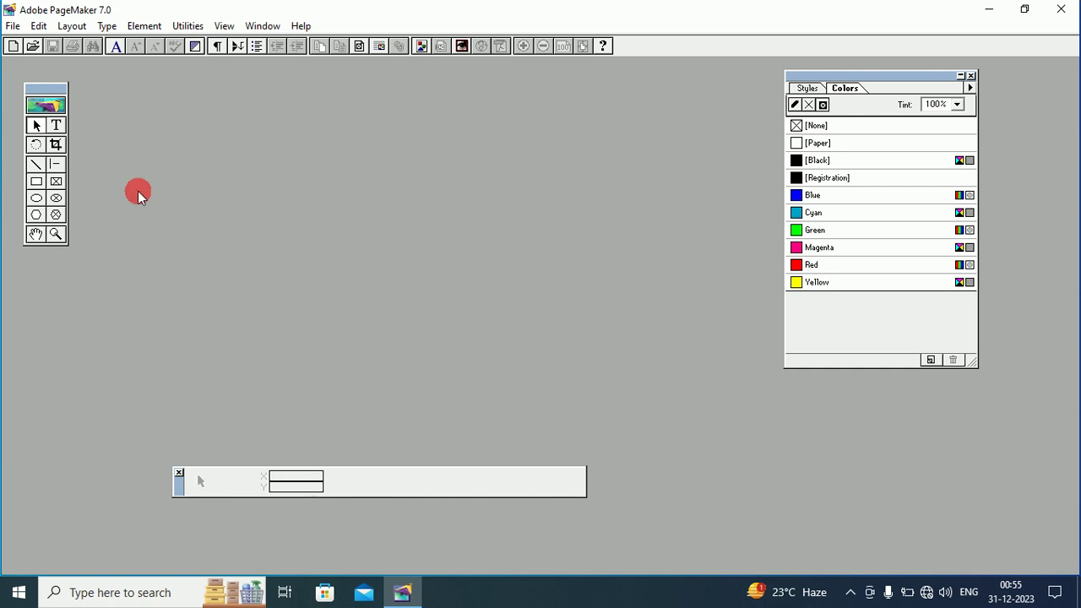
Step: Hide and reshow the toolbox, then move it further up and left
left_click(256, 25)
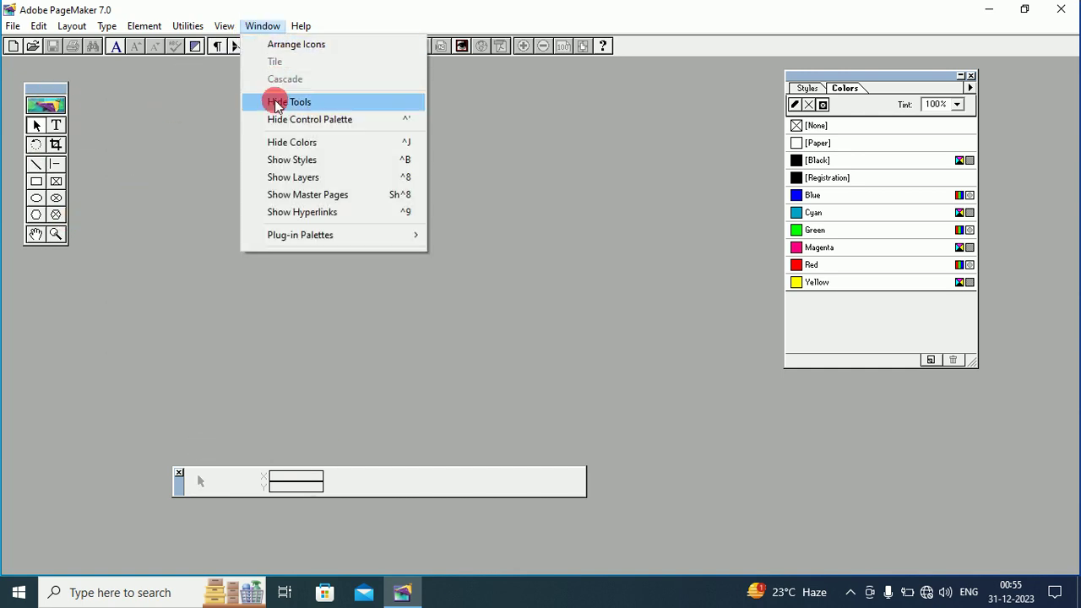
left_click(296, 102)
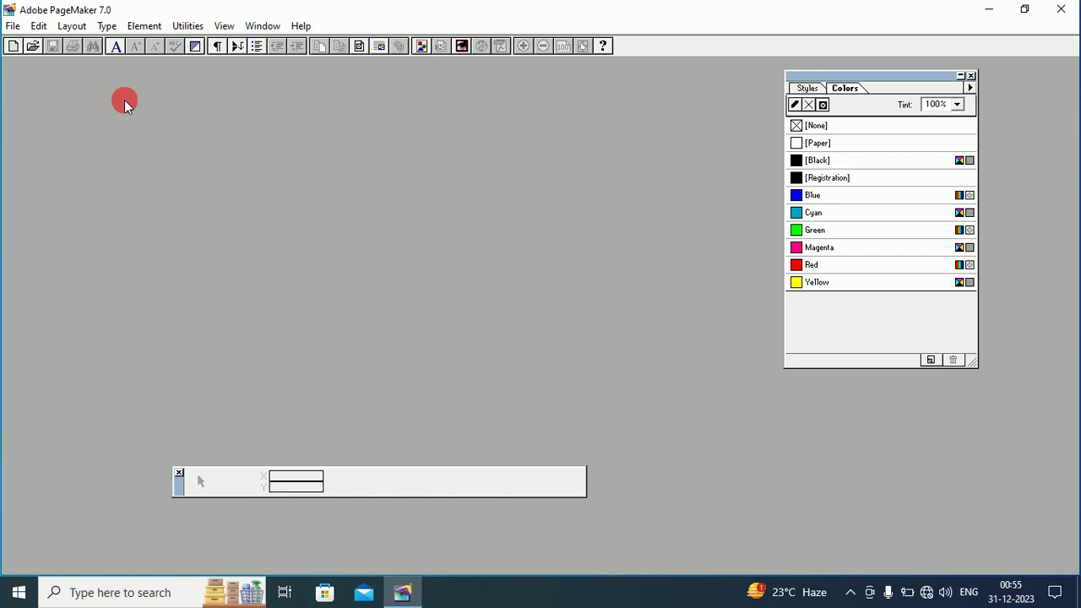
left_click(258, 27)
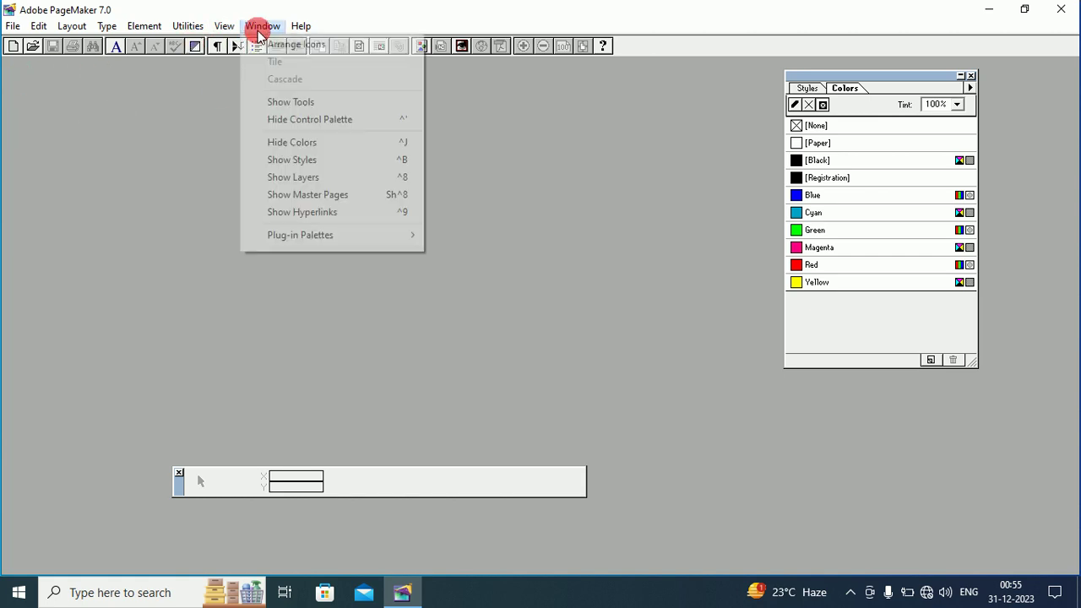
left_click(312, 101)
left_click_drag(58, 84, 42, 90)
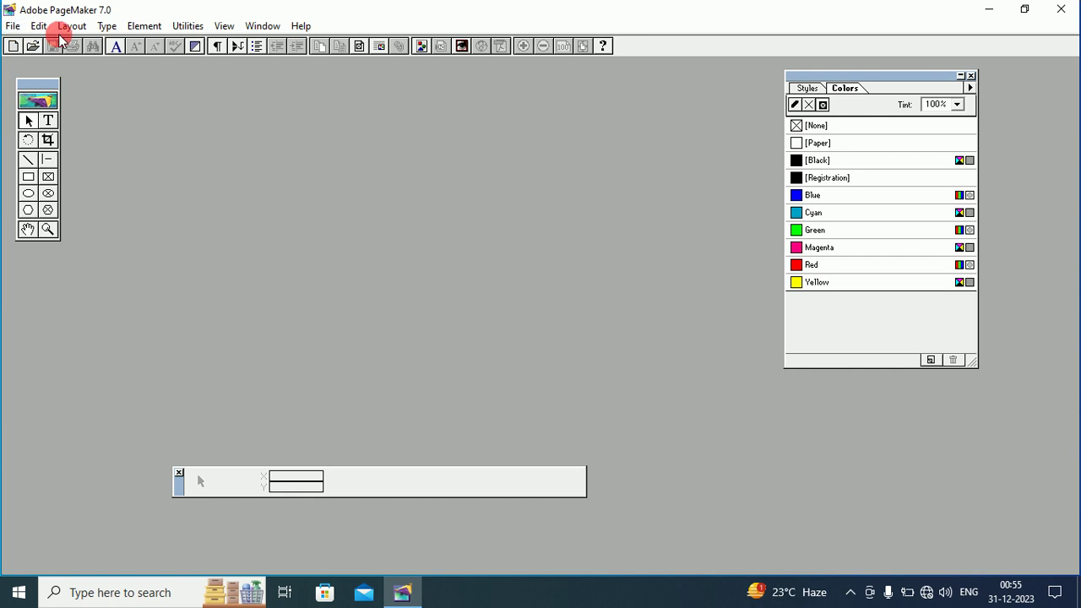
left_click(17, 25)
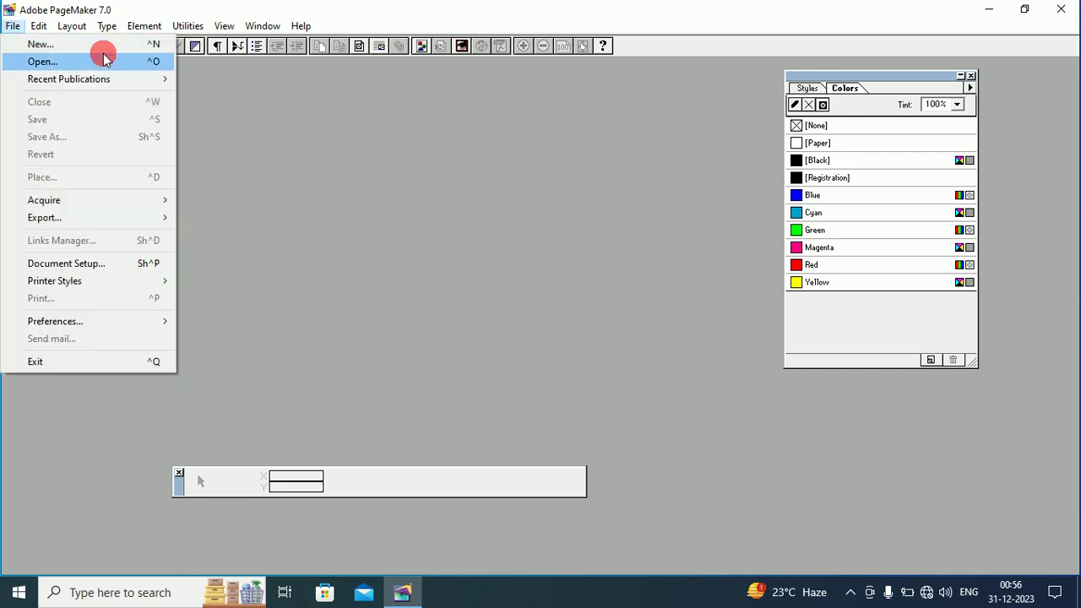
Step: Start a new publication twice, cancelling the setup dialog both times
left_click(60, 42)
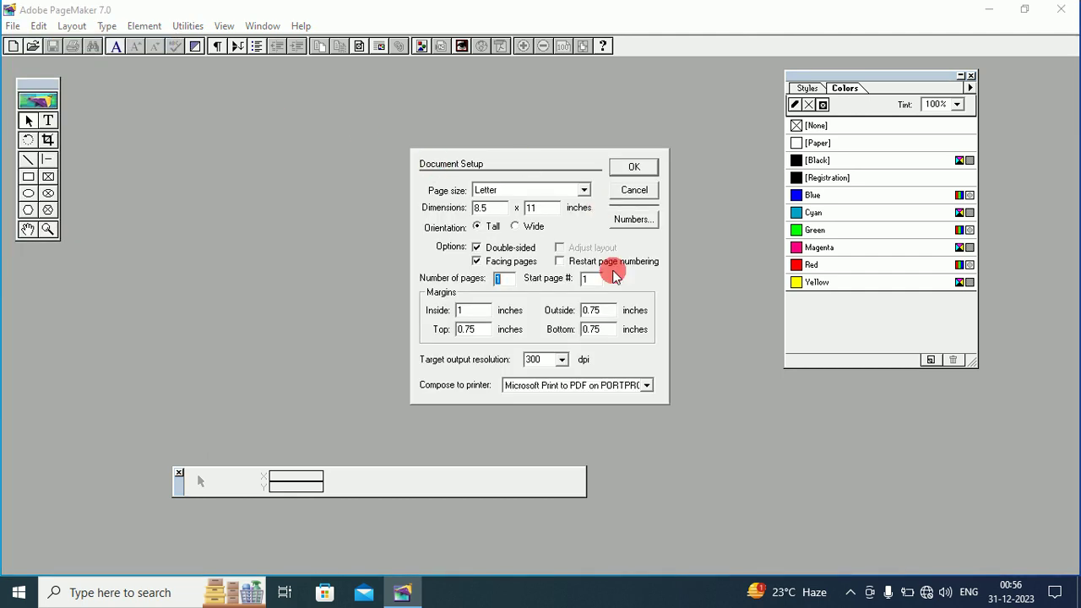
left_click(635, 190)
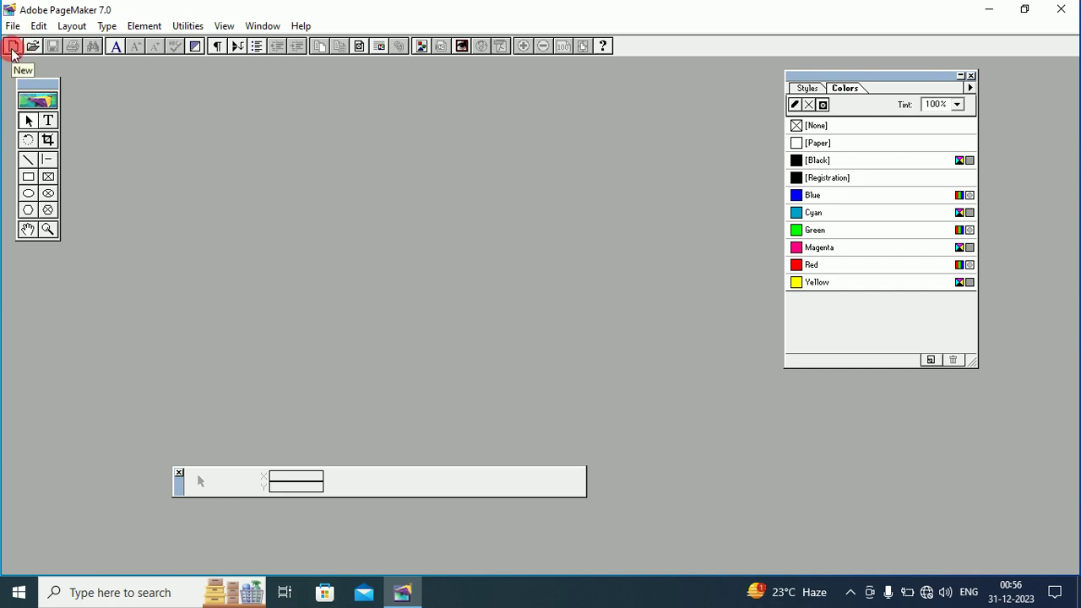
left_click(11, 48)
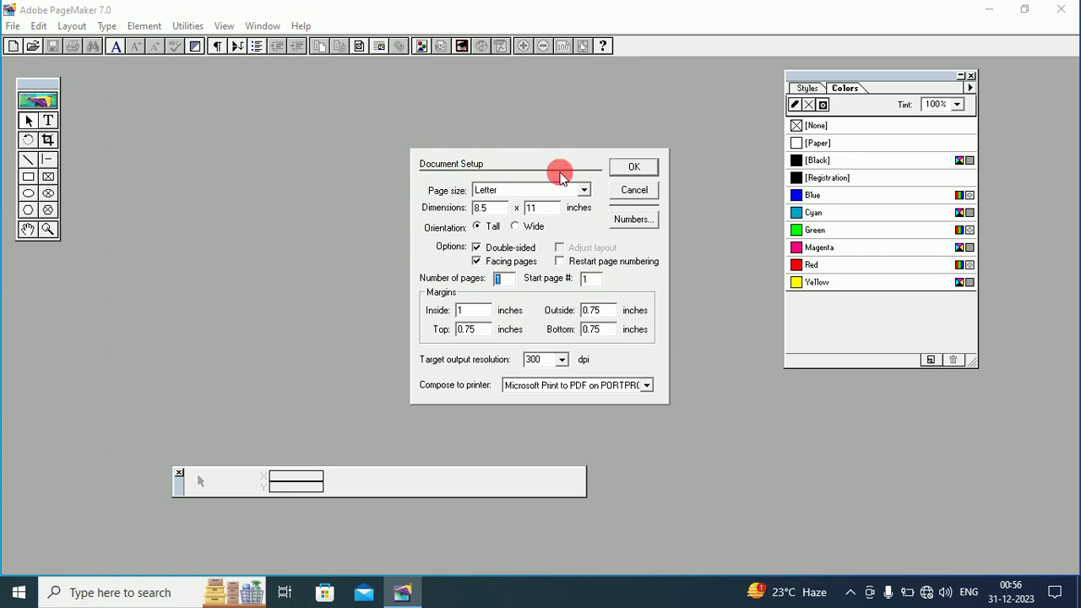
left_click(634, 189)
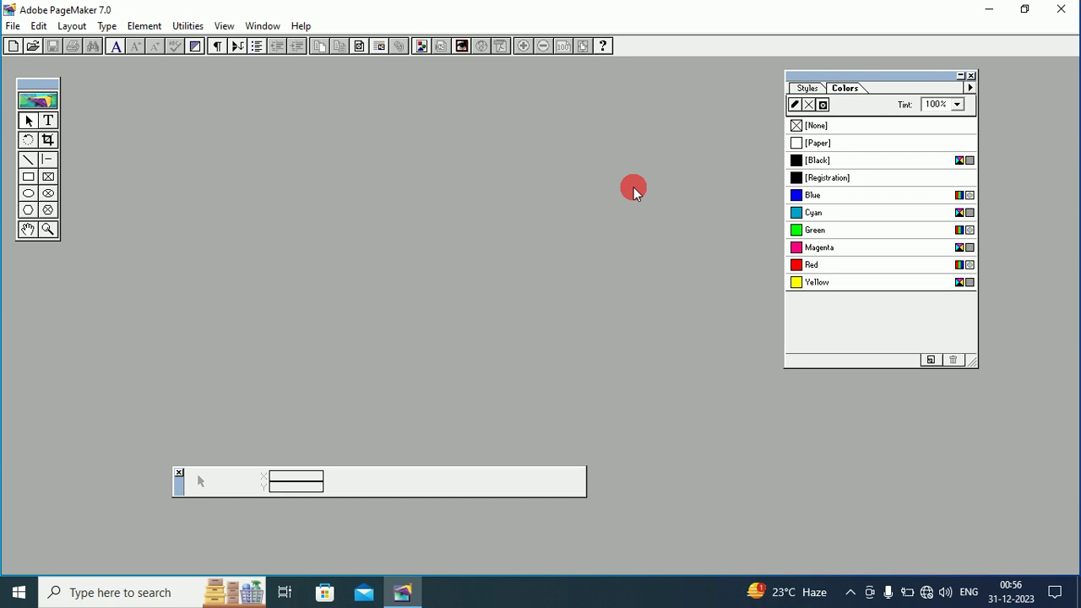
Step: Create a new A4 publication with 300 dpi target output resolution
left_click(12, 27)
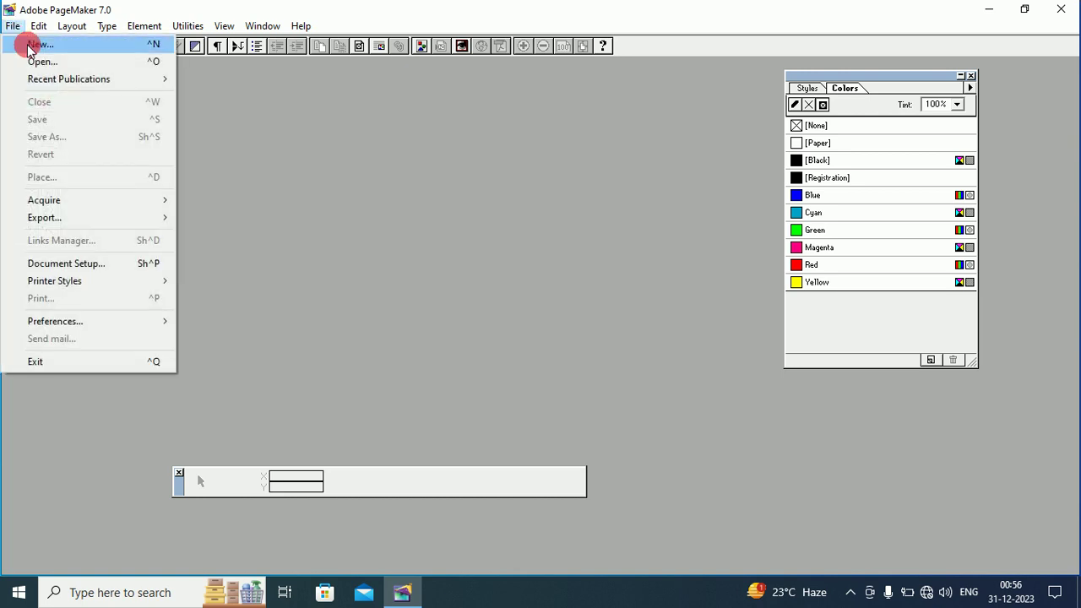
left_click(34, 45)
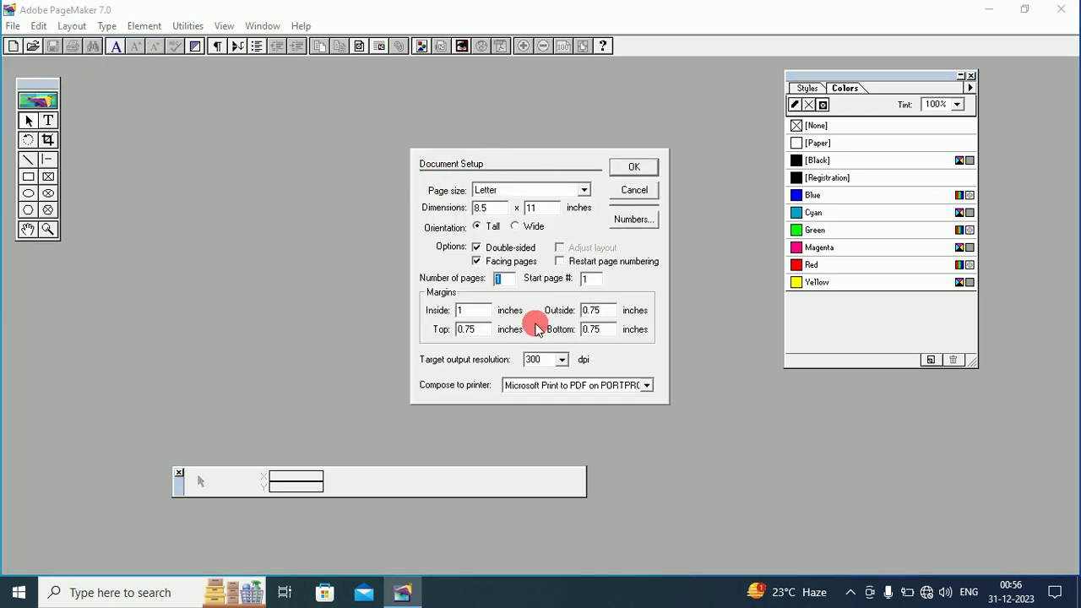
left_click(519, 190)
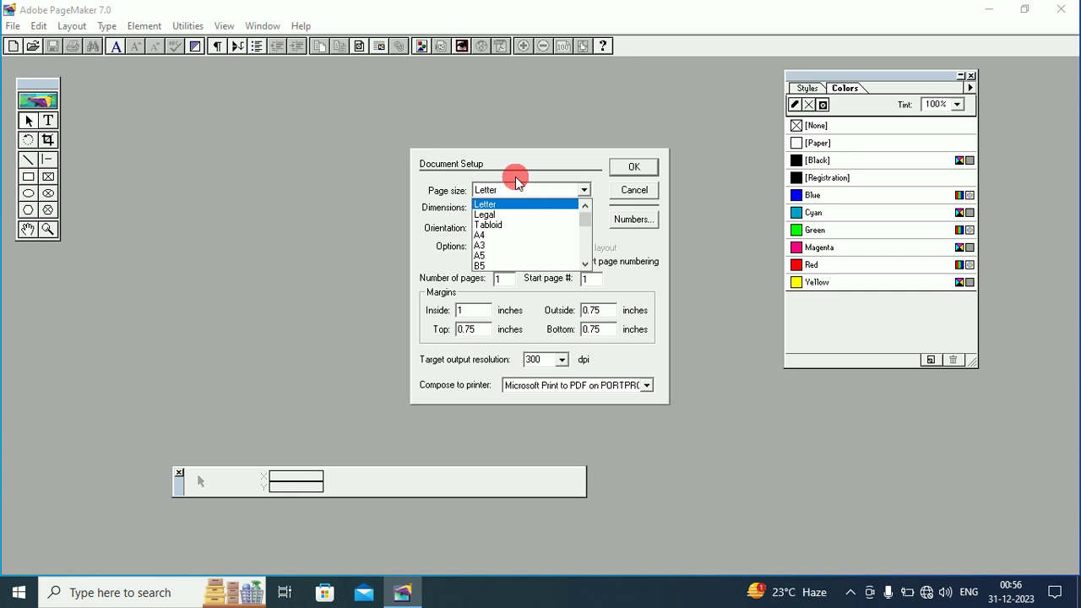
left_click(513, 235)
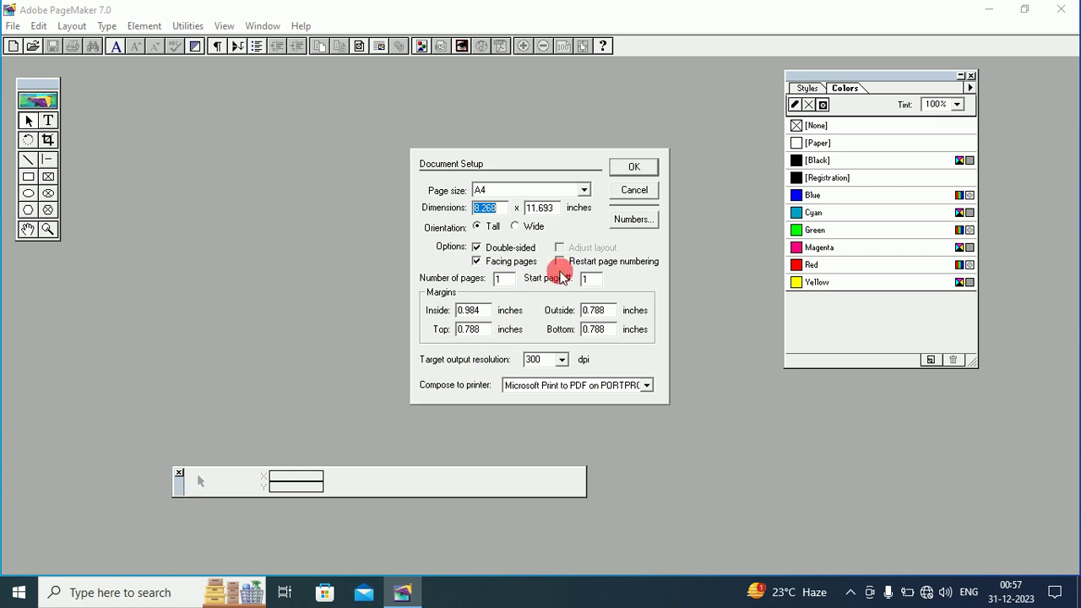
left_click(561, 360)
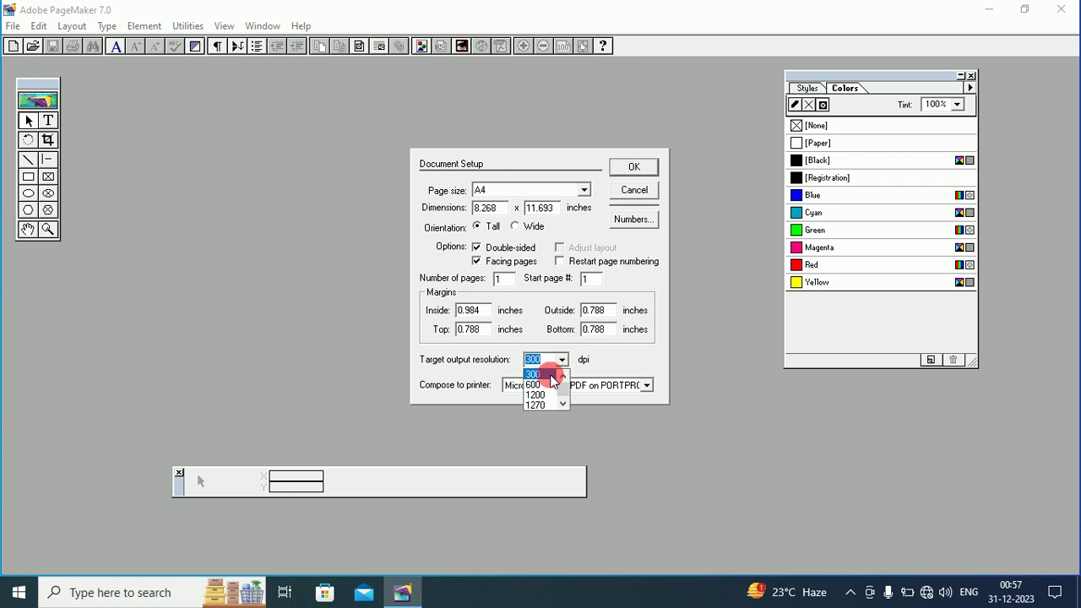
left_click(550, 374)
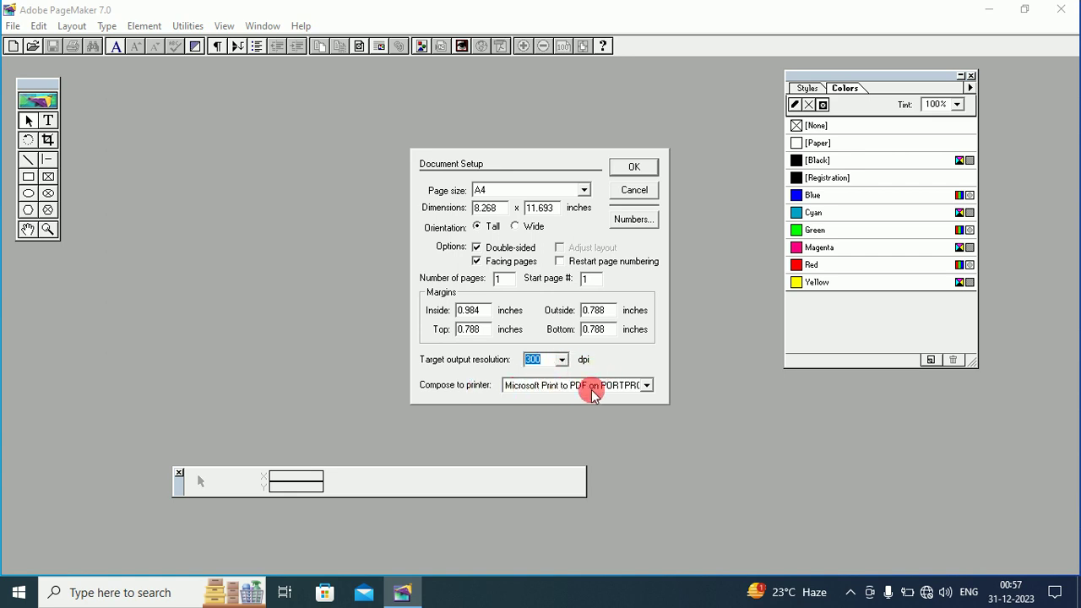
left_click(630, 167)
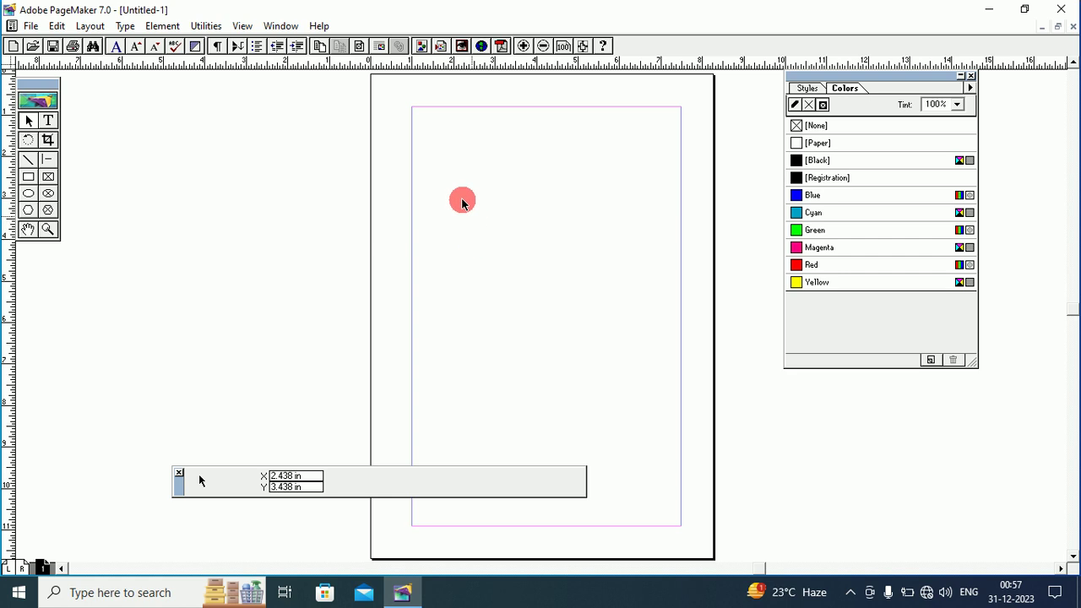
Step: View the page at Actual Size and pan to its upper-left area
right_click(516, 163)
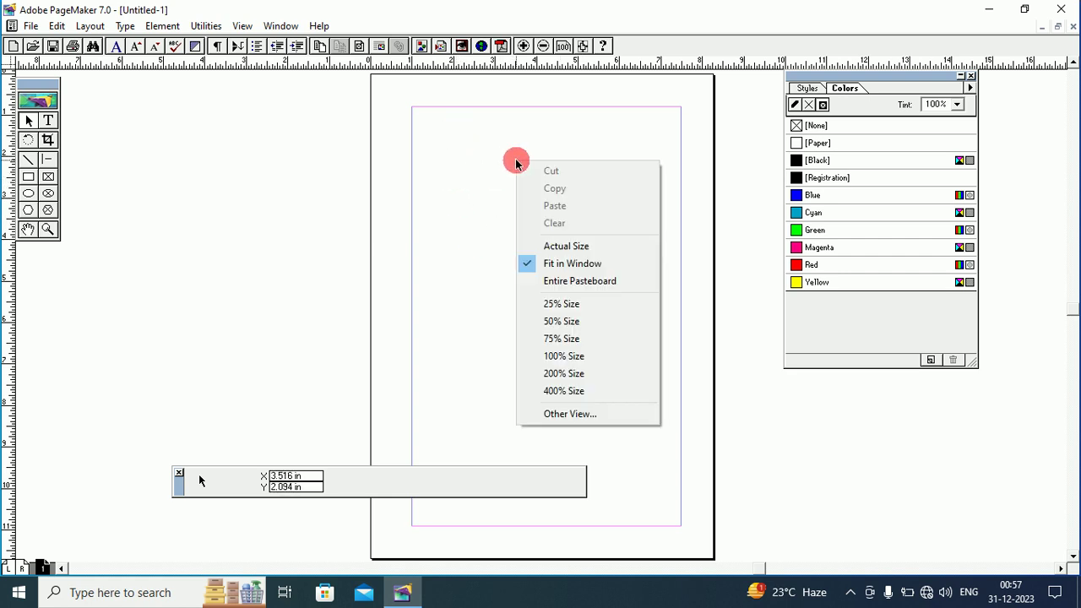
left_click(581, 248)
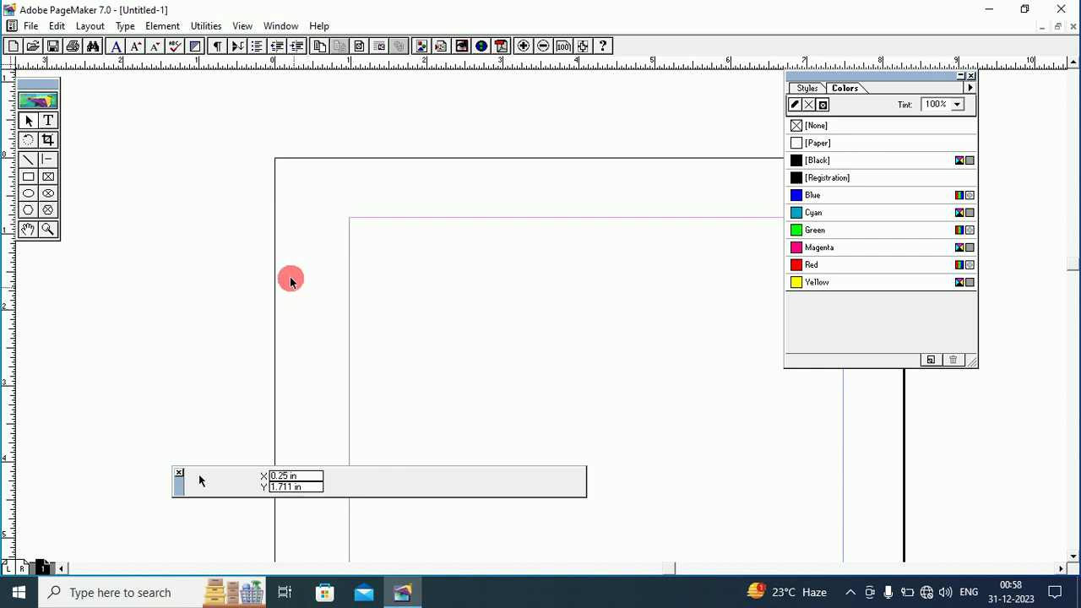
left_click(28, 229)
left_click_drag(434, 282, 328, 224)
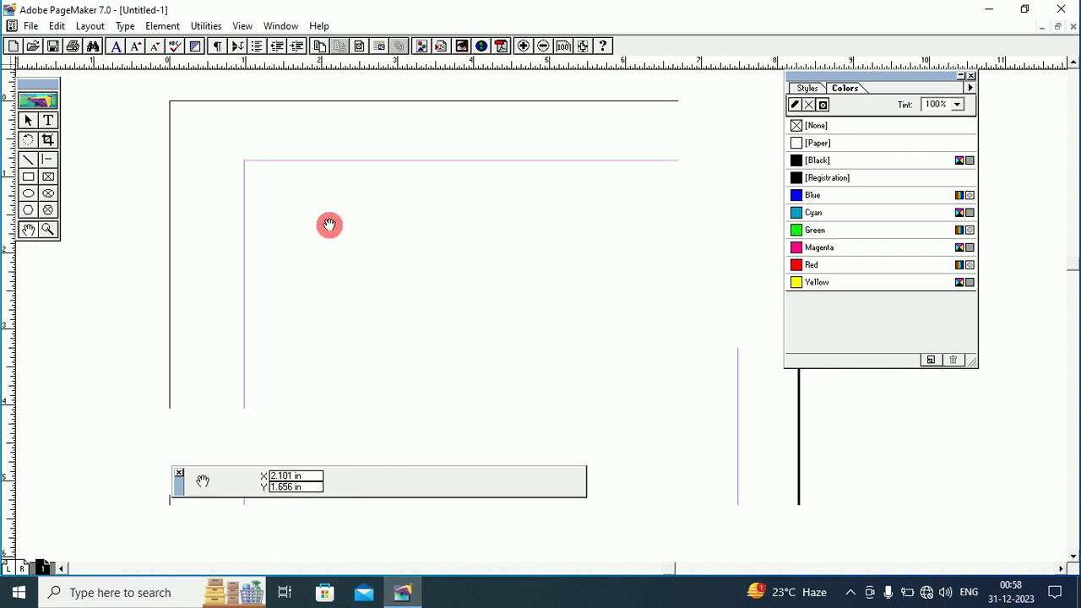
left_click_drag(412, 272, 401, 256)
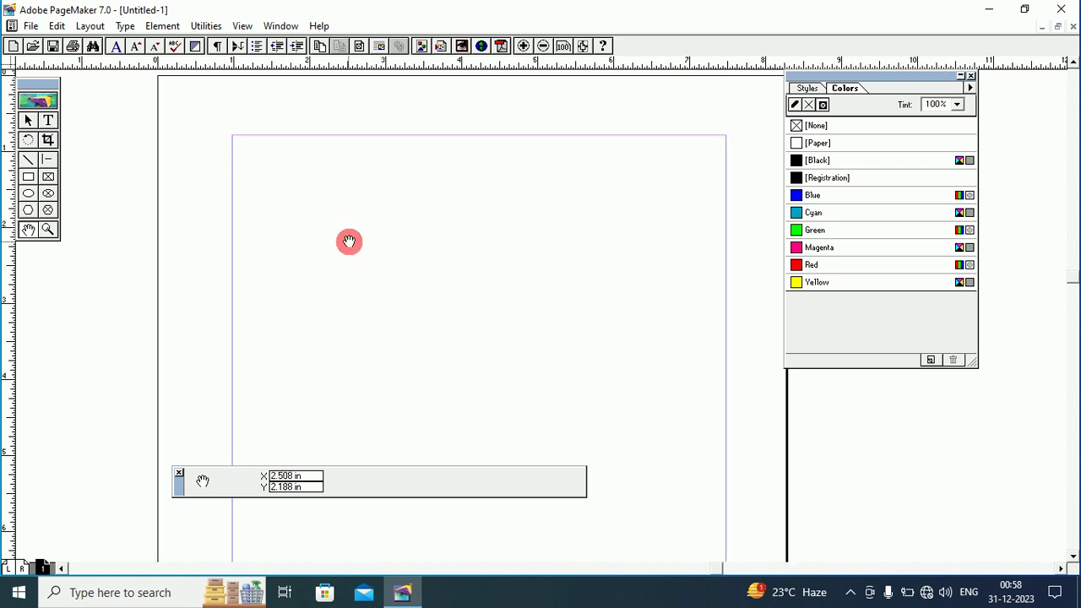
left_click_drag(347, 242, 352, 242)
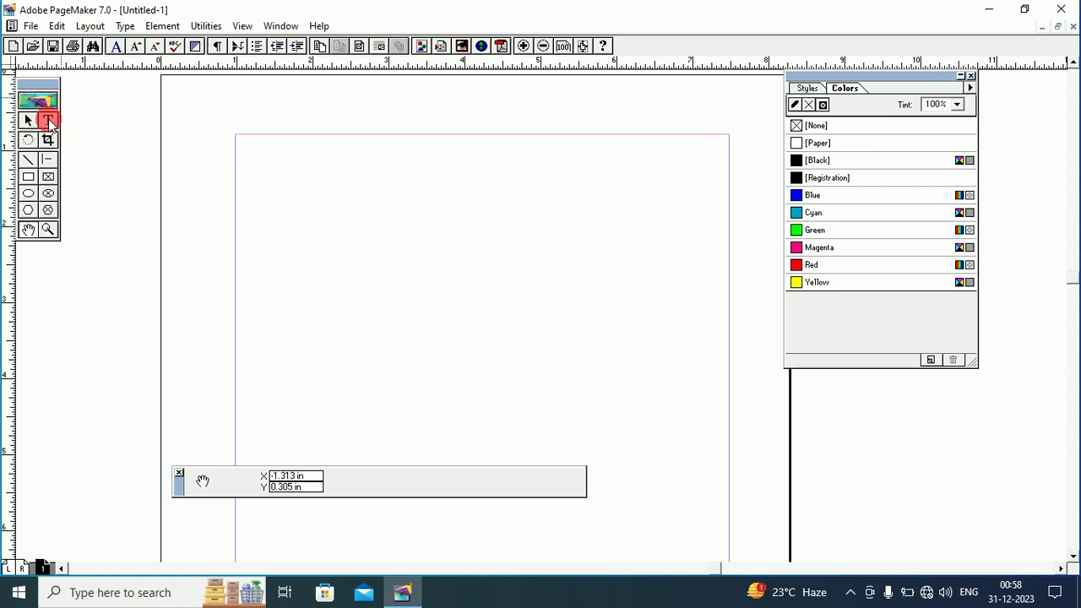
Step: Deselect everything on the blank page and close the control palette
left_click(48, 121)
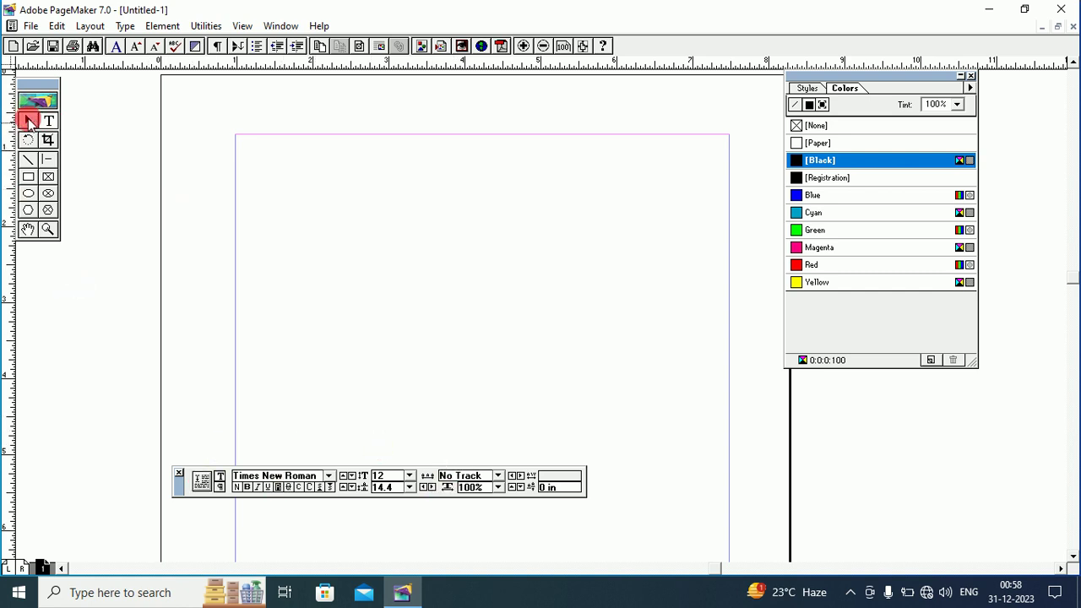
left_click(28, 120)
left_click(277, 228)
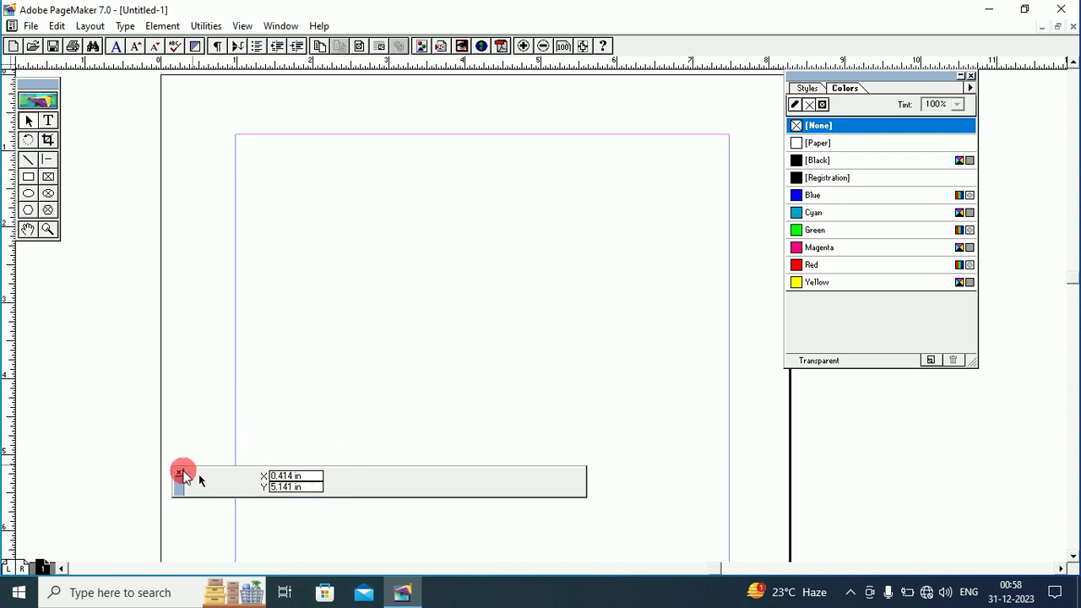
left_click(179, 472)
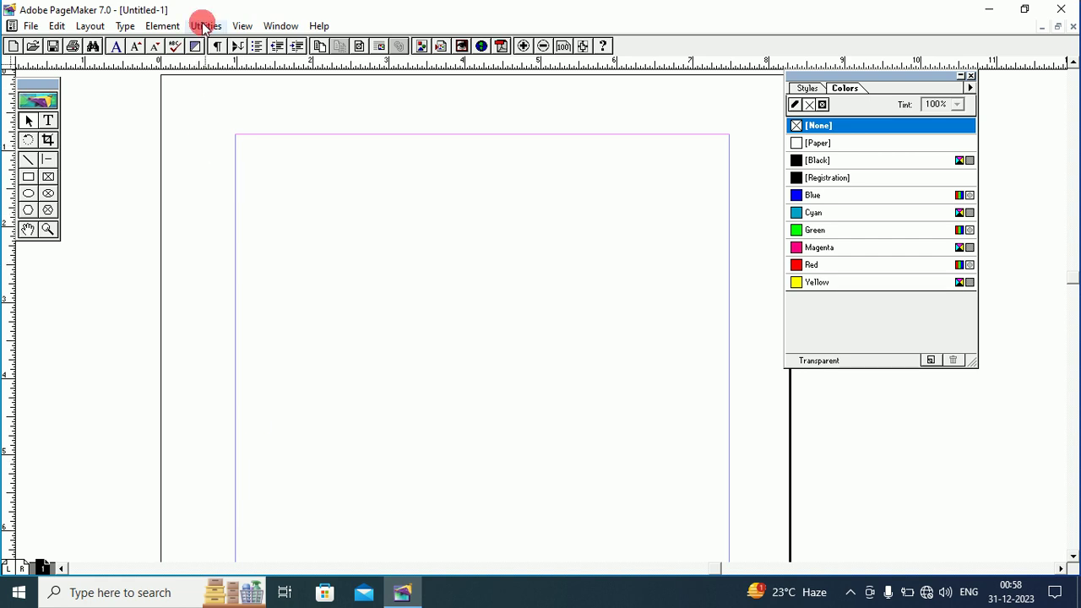
Step: Show the Control Palette again and move it slightly right below the page
left_click(280, 28)
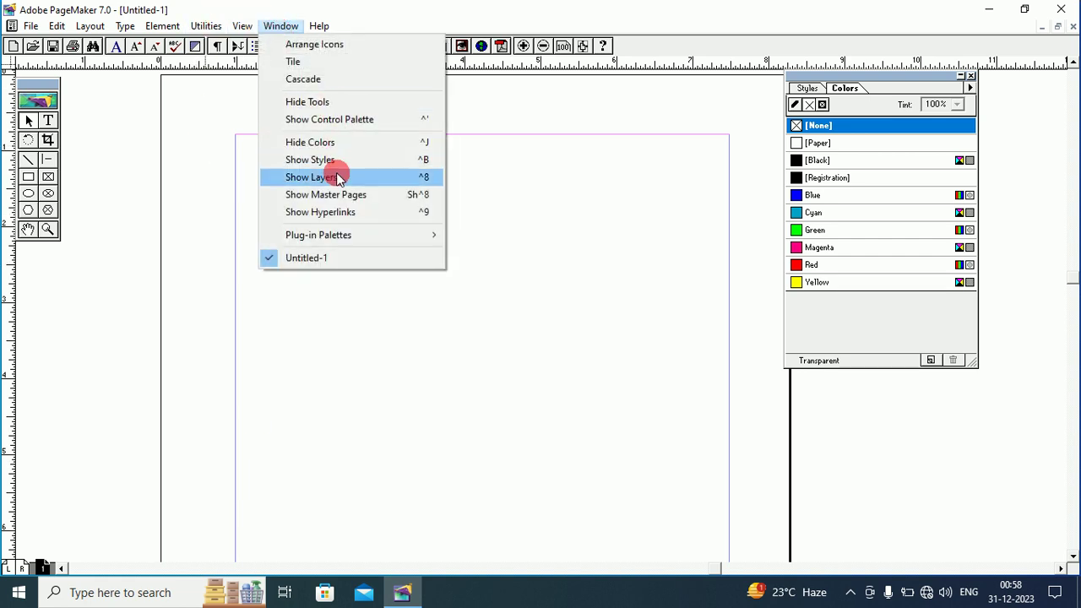
left_click(336, 121)
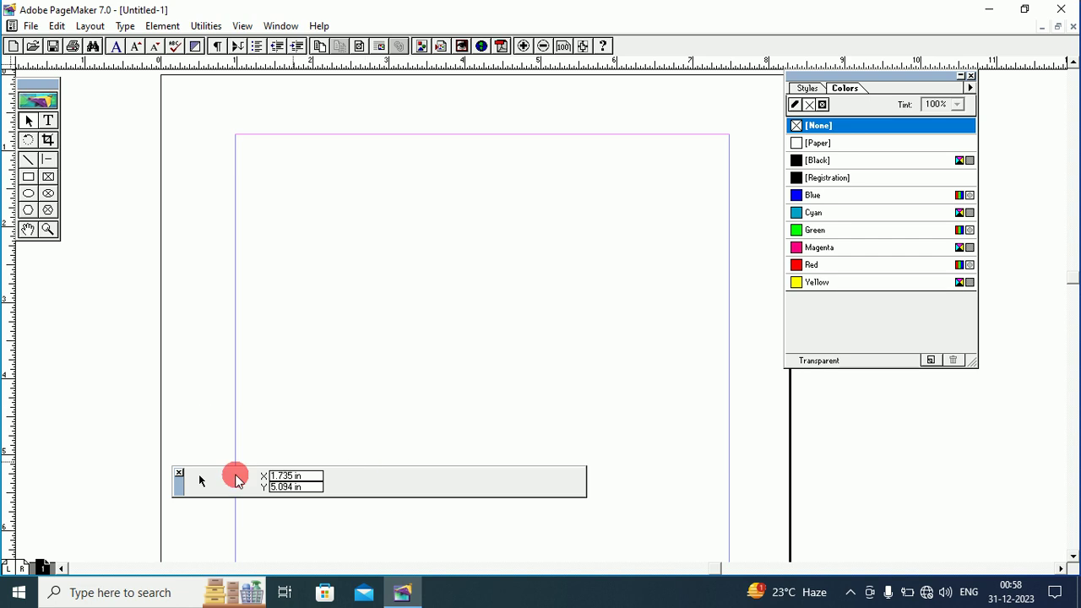
left_click_drag(177, 482, 257, 482)
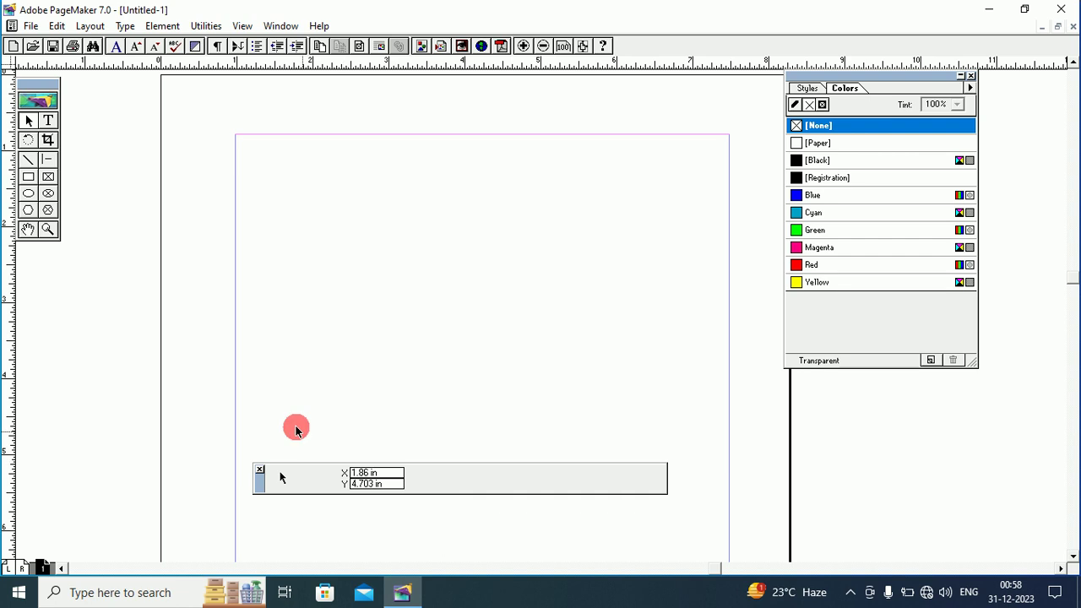
left_click(30, 125)
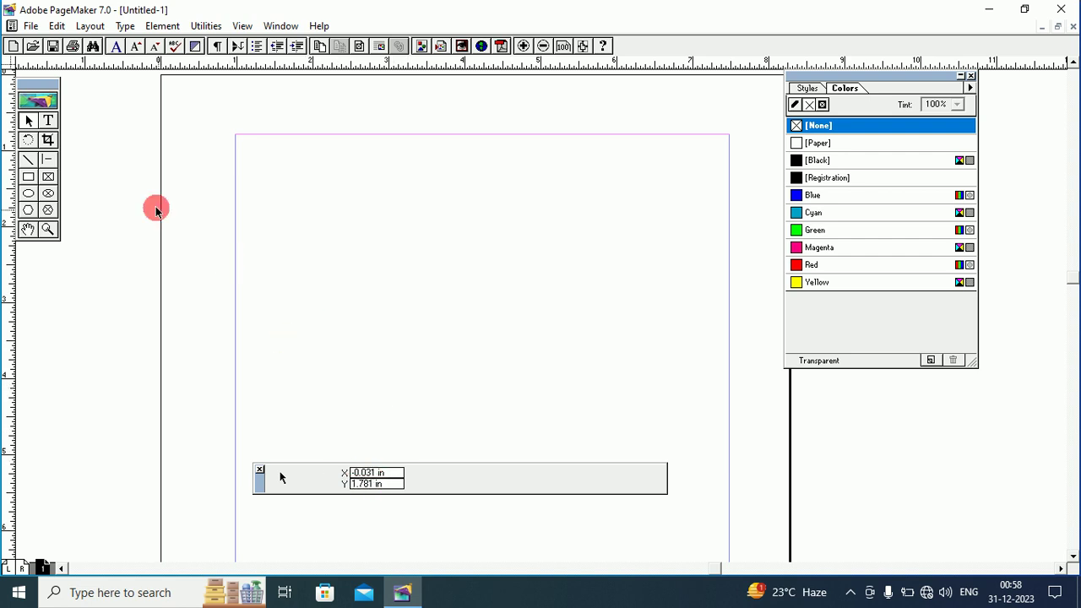
left_click(48, 122)
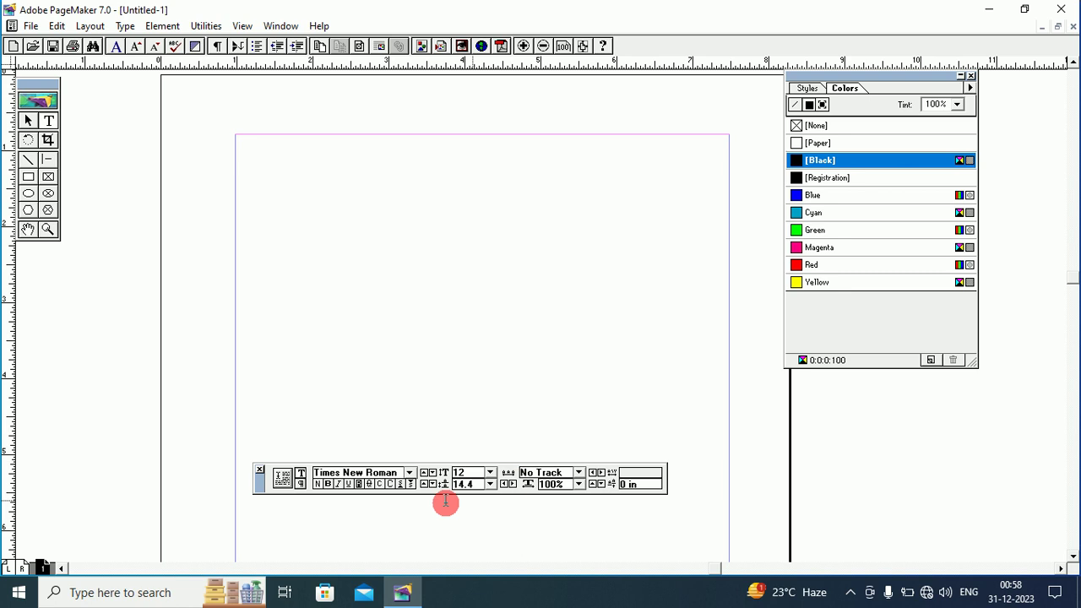
left_click(29, 177)
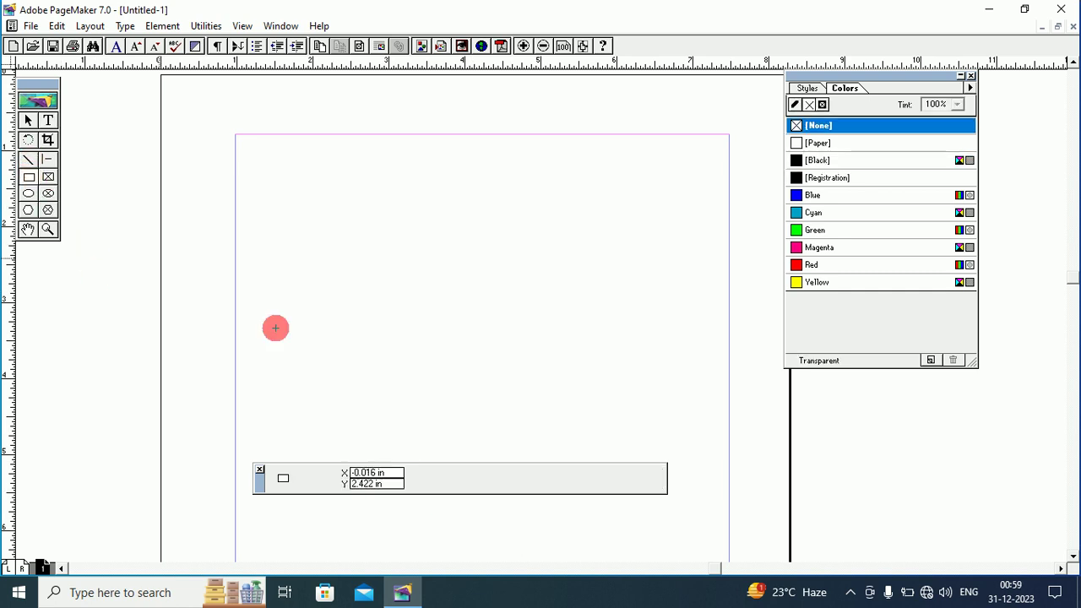
left_click(48, 120)
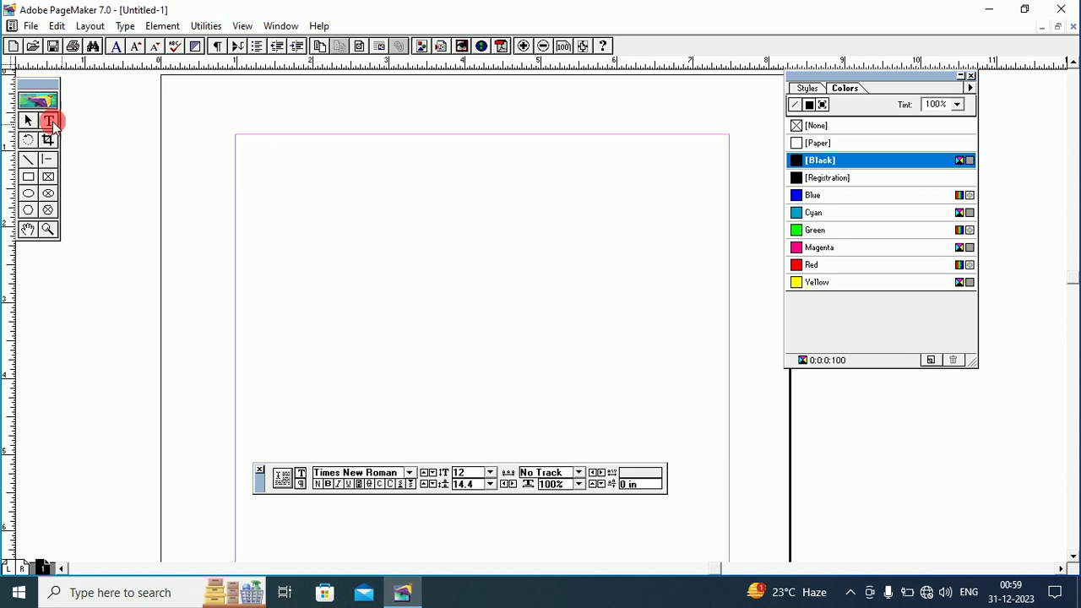
left_click(241, 168)
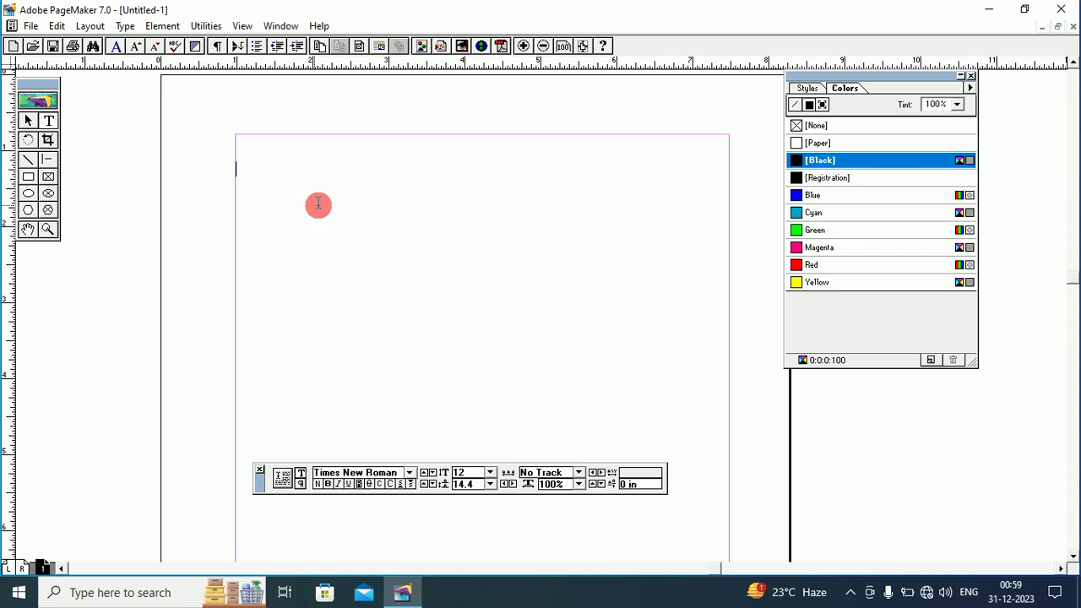
left_click_drag(254, 168, 440, 298)
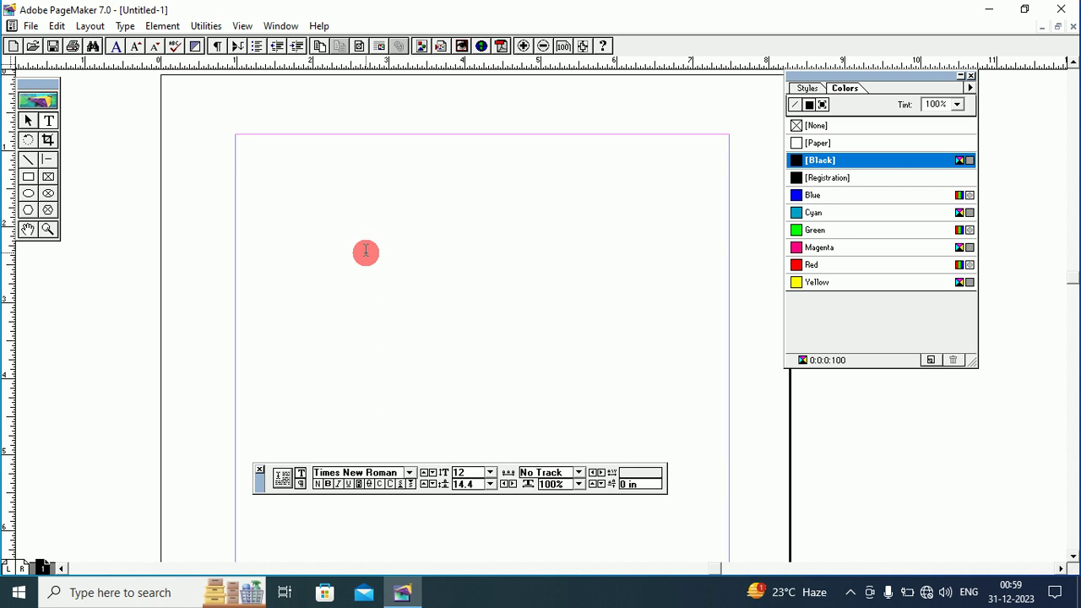
left_click_drag(523, 278, 692, 406)
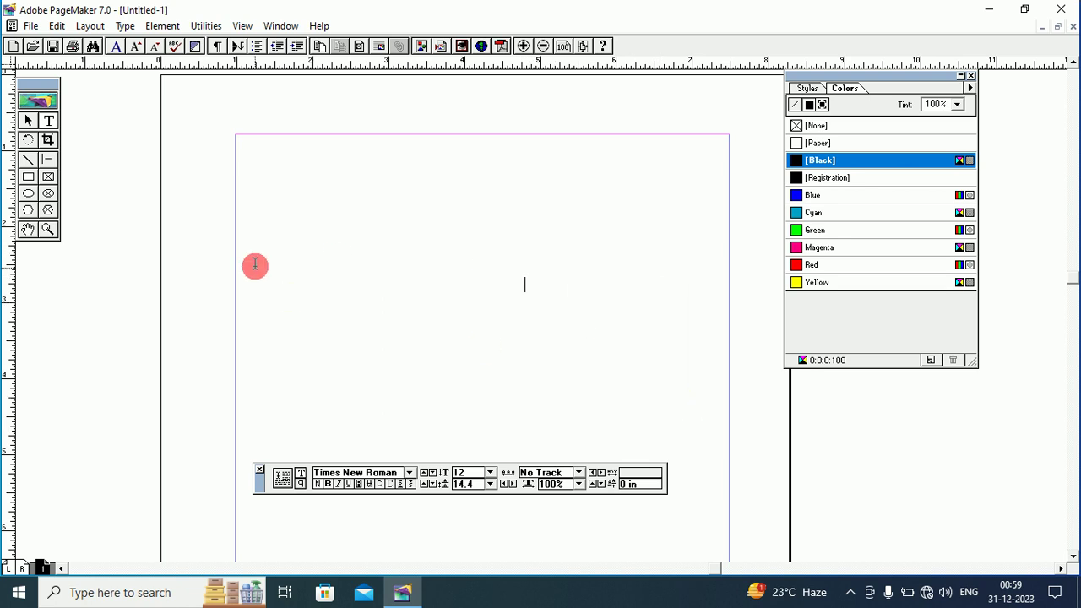
left_click_drag(260, 268, 429, 396)
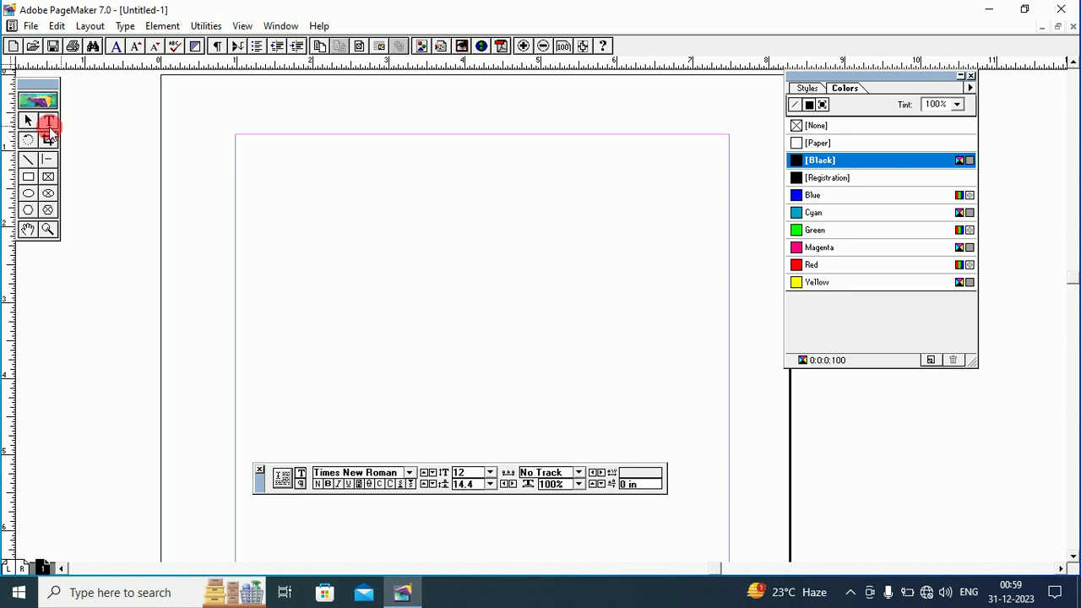
Step: Type 'gautam' in a text block across the top of the page and size it 60 pt
left_click_drag(277, 173, 635, 330)
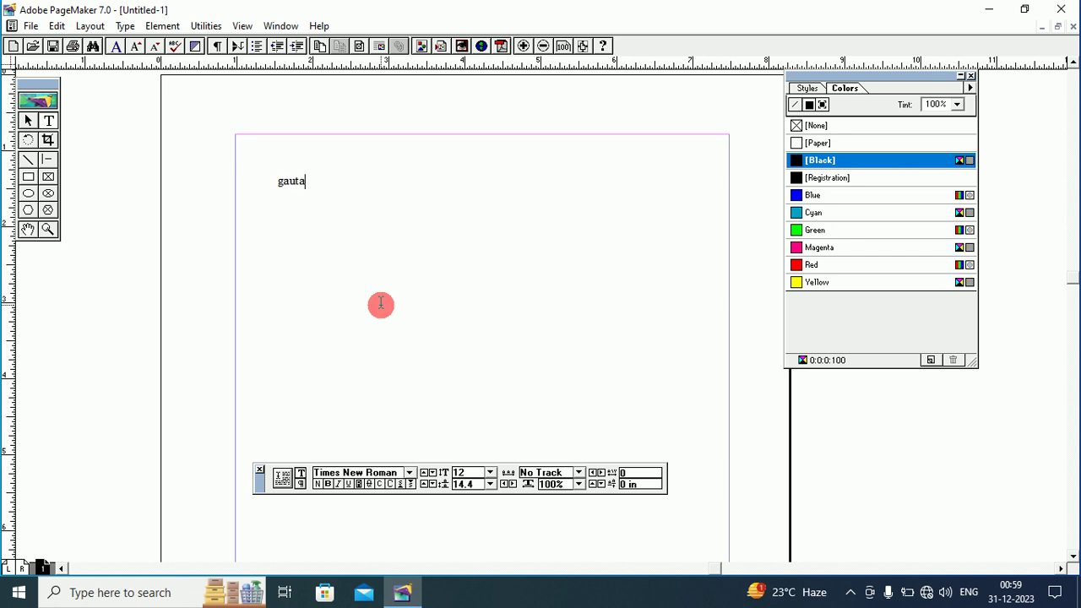
type("gautam")
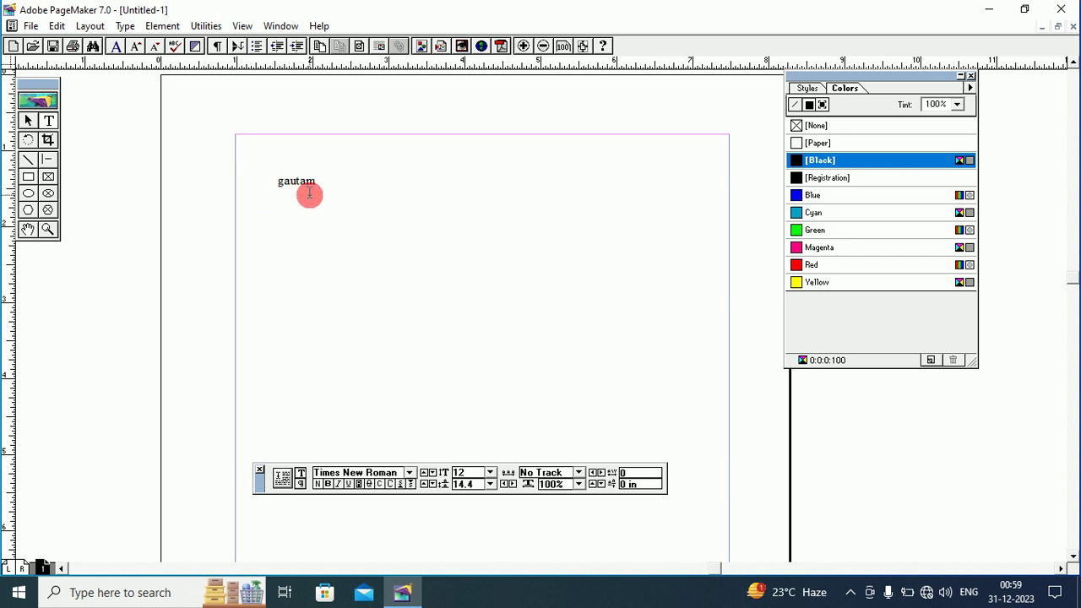
left_click_drag(319, 181, 261, 180)
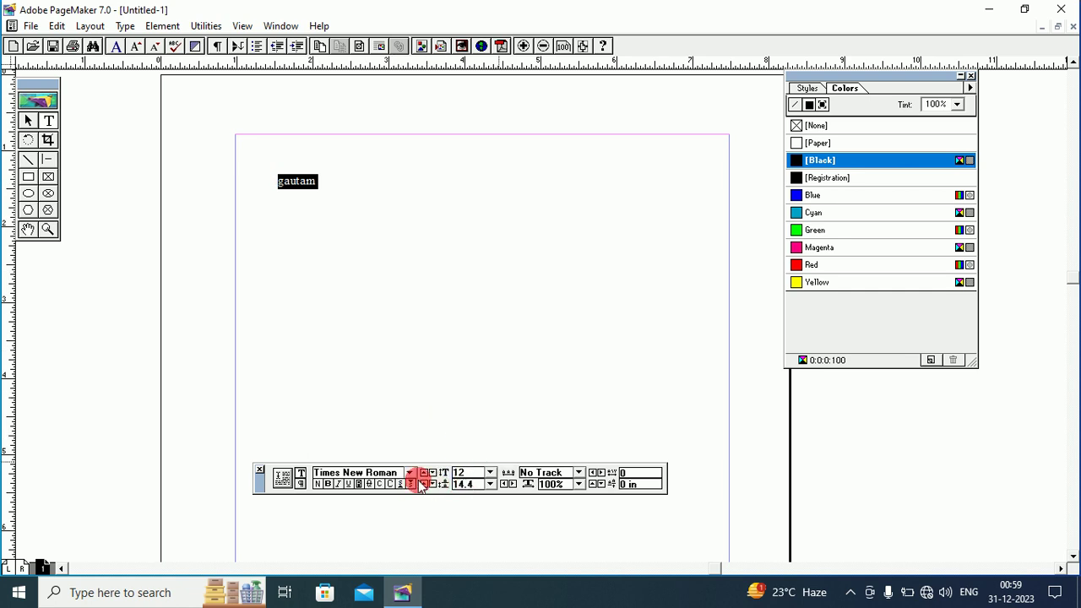
left_click(489, 475)
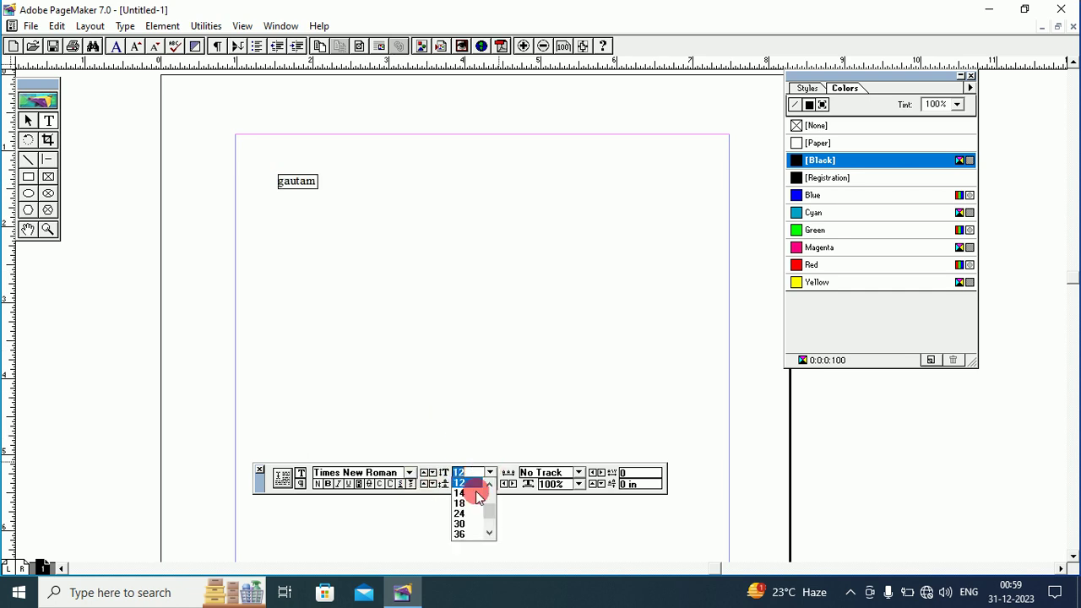
left_click(463, 496)
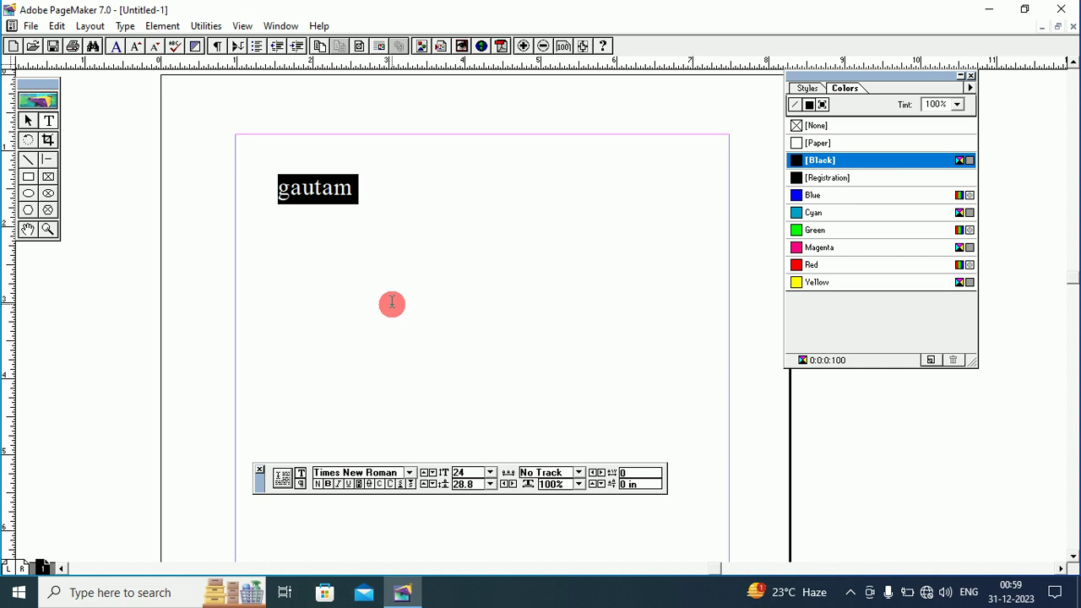
left_click(491, 472)
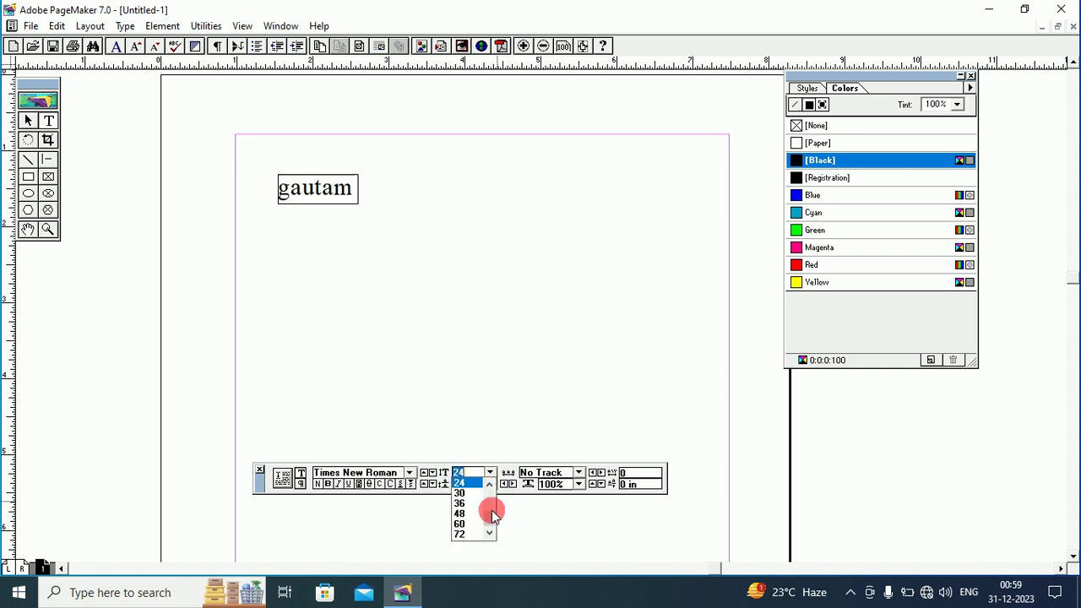
left_click(459, 522)
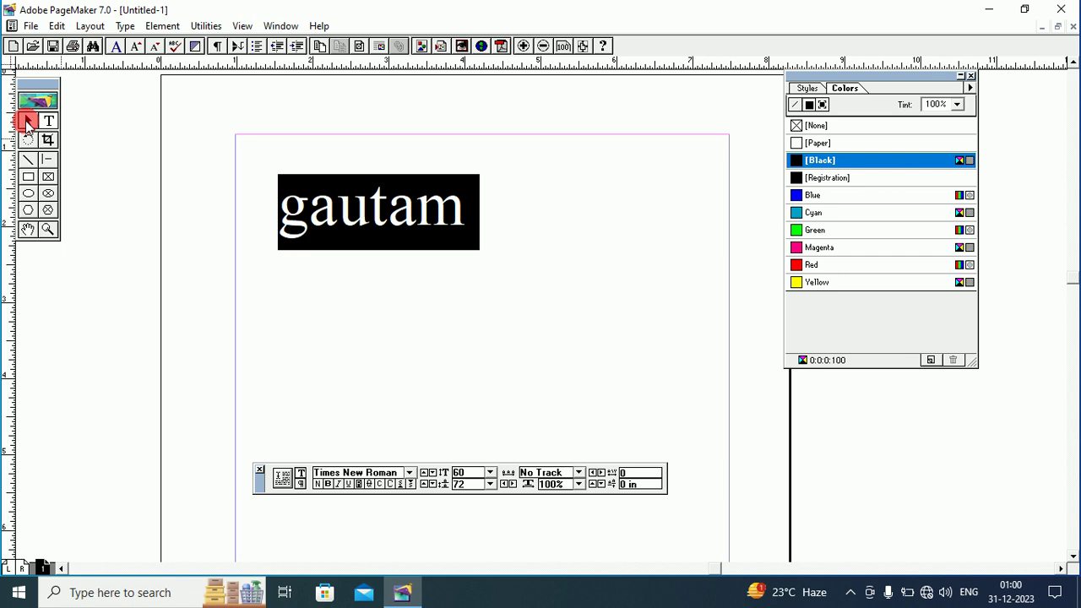
Step: Make the heading word bold, italic, underlined and all caps
left_click(329, 484)
left_click(339, 485)
left_click(348, 484)
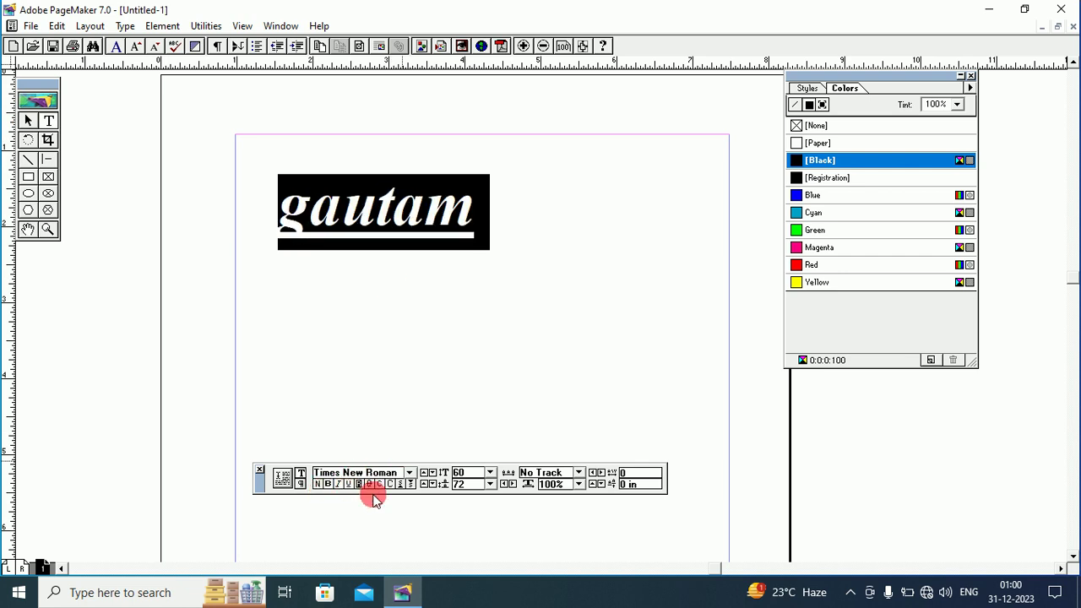
left_click(388, 487)
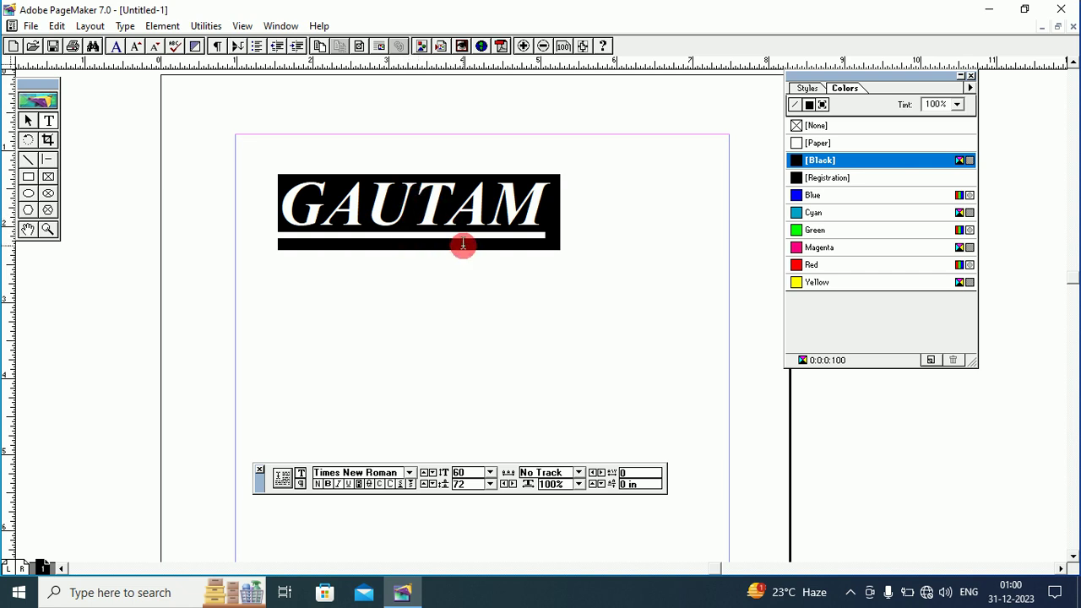
Step: Select GAUTAM and switch off bold, italic and underline, leaving plain capitals
left_click(321, 277)
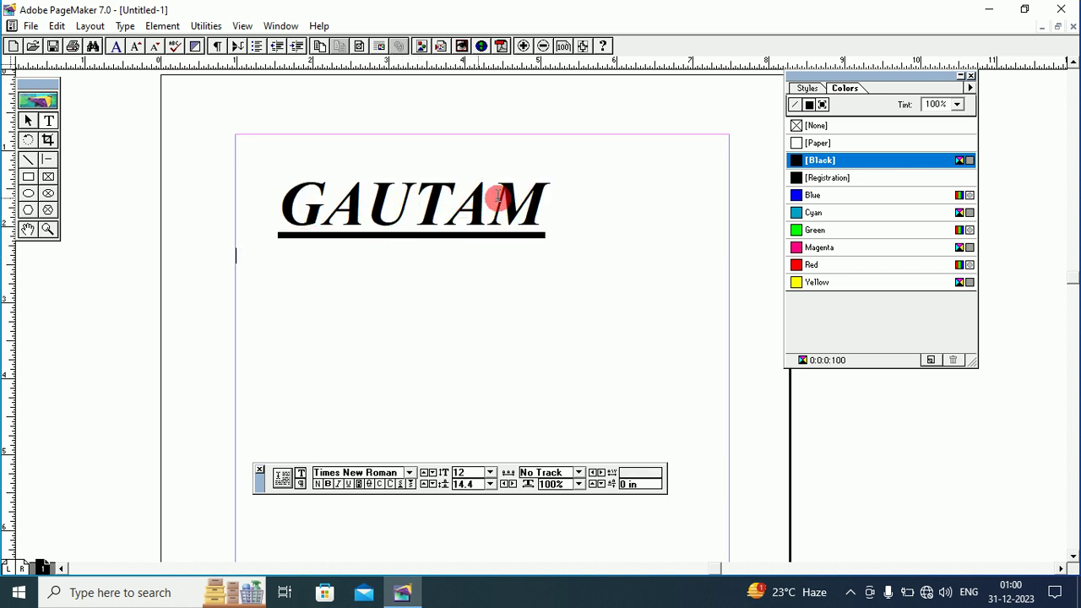
left_click_drag(555, 211, 258, 224)
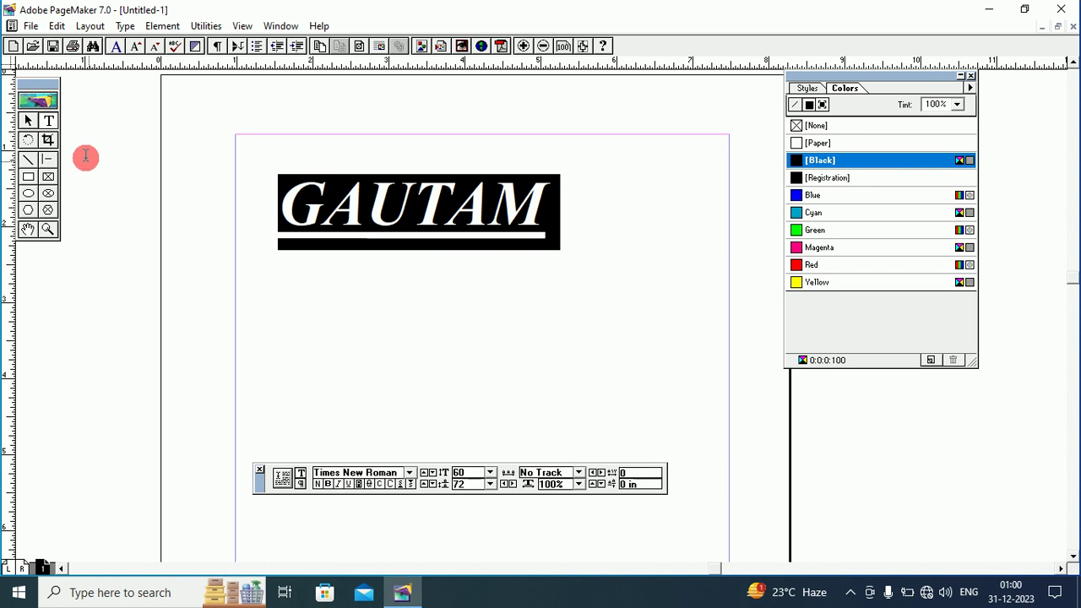
left_click(339, 484)
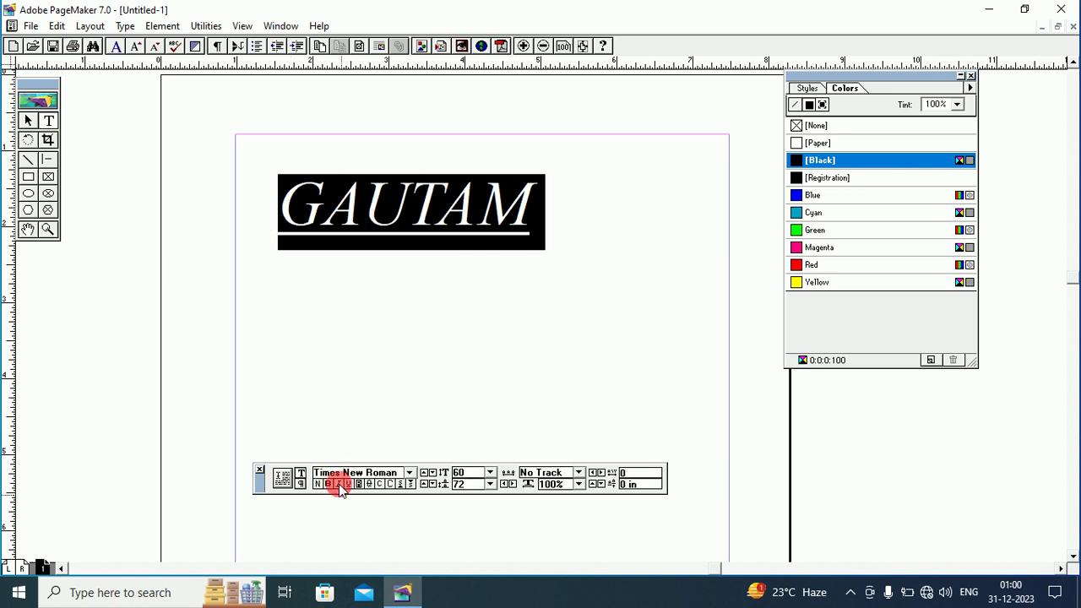
left_click(347, 484)
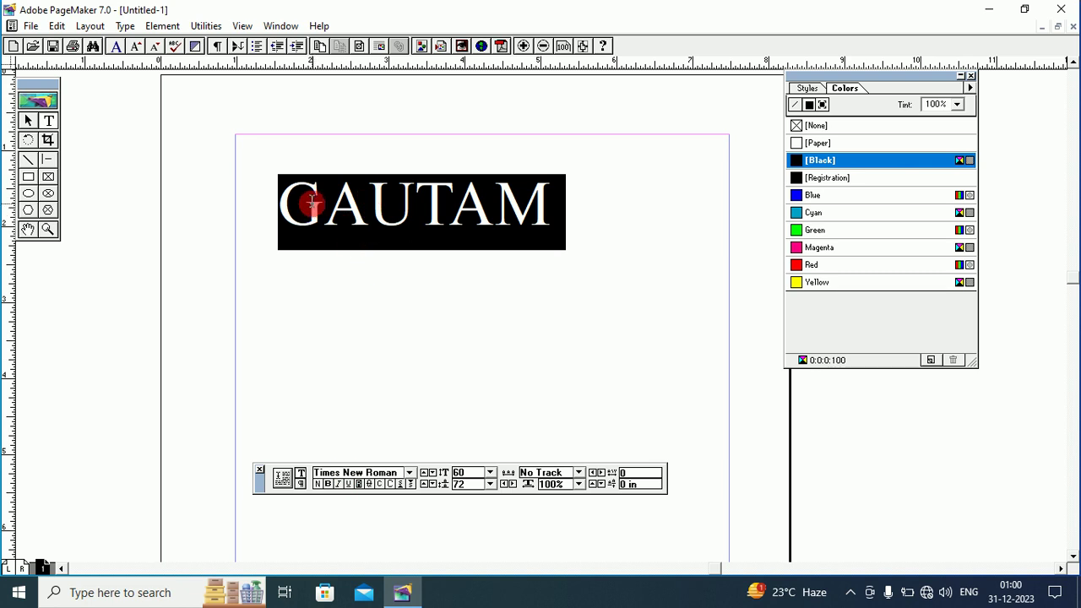
left_click(328, 485)
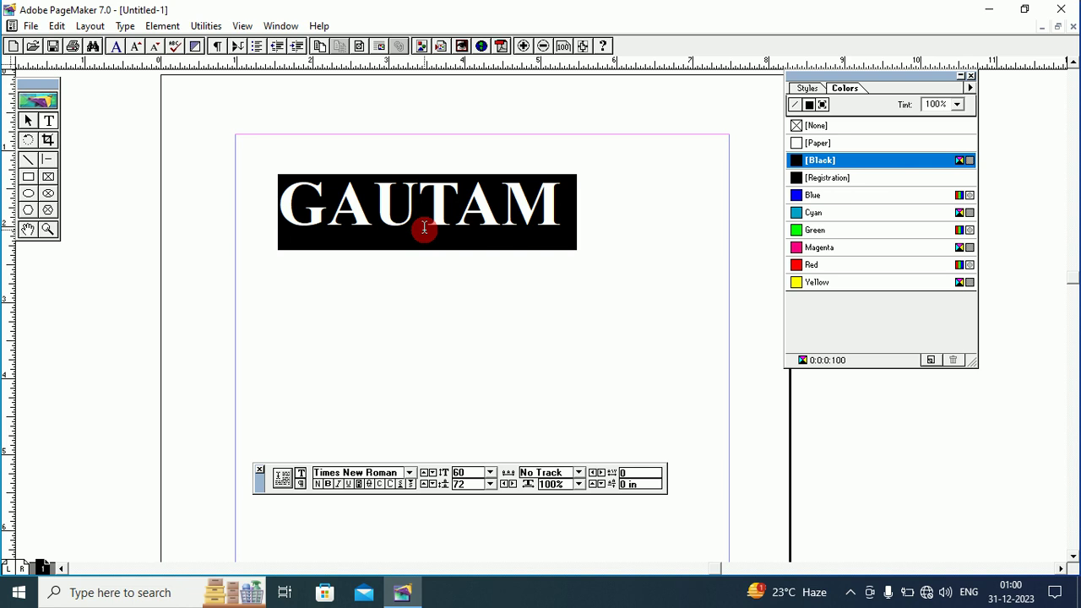
left_click(328, 485)
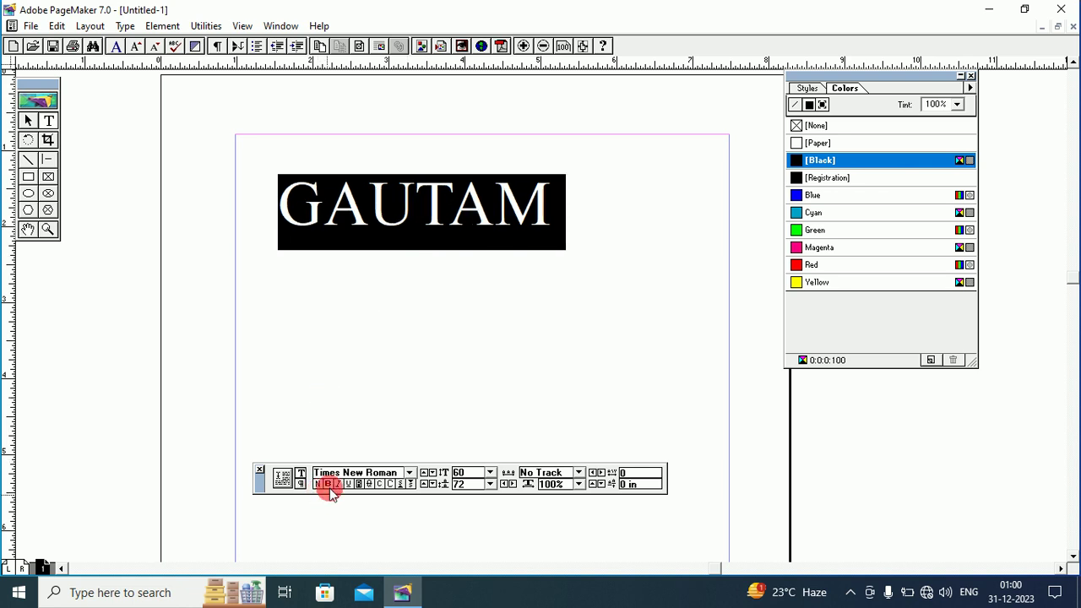
Step: Add 'KUMAR' on a new line after GAUTAM in the heading
left_click(28, 121)
left_click(434, 191)
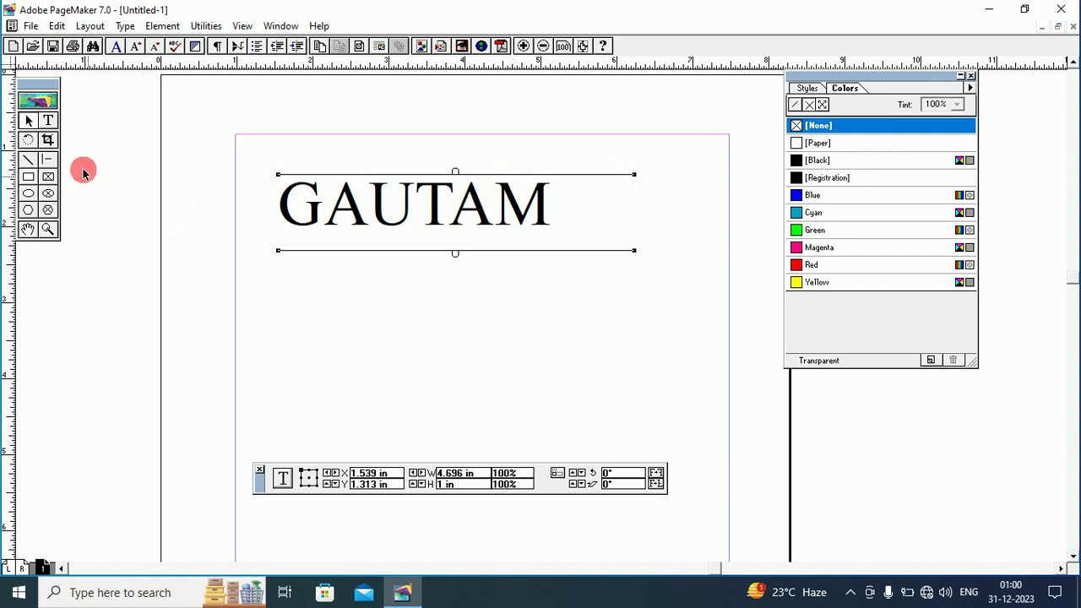
left_click(48, 121)
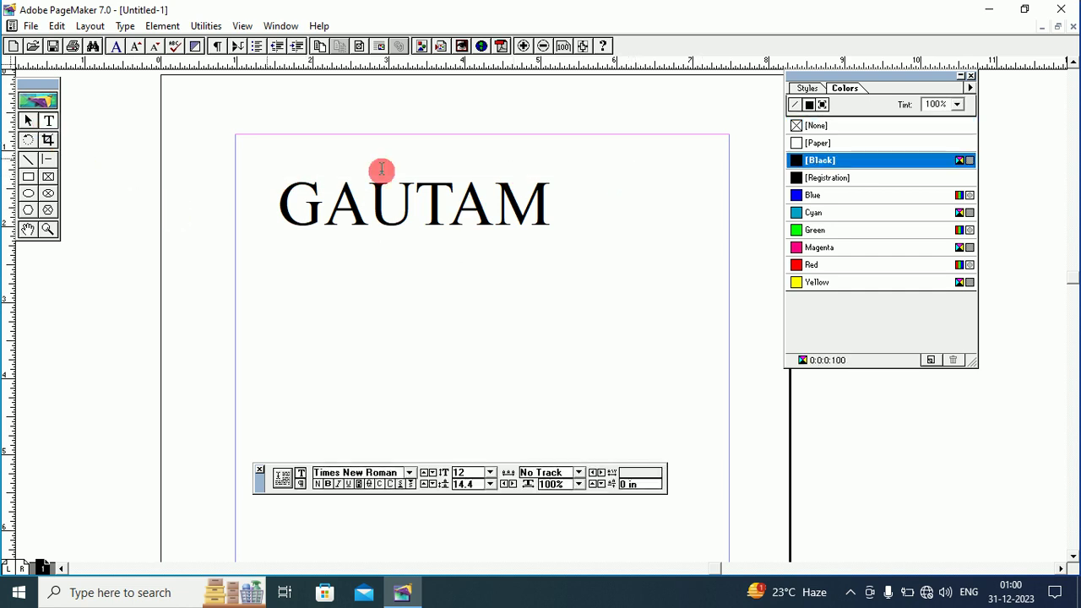
left_click(554, 216)
key("Return")
type("KUMAR")
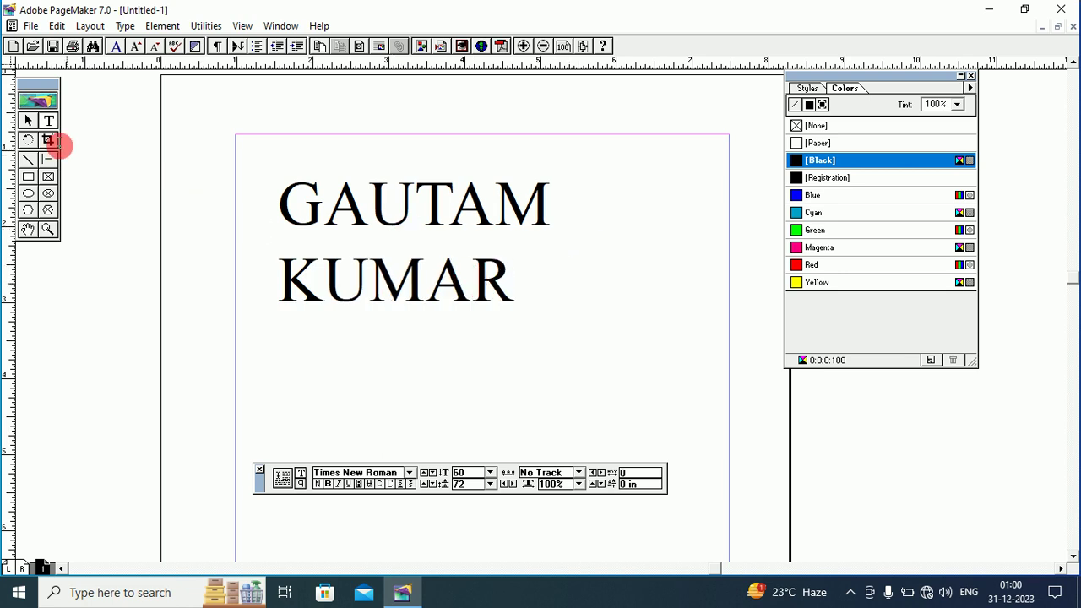
left_click(28, 121)
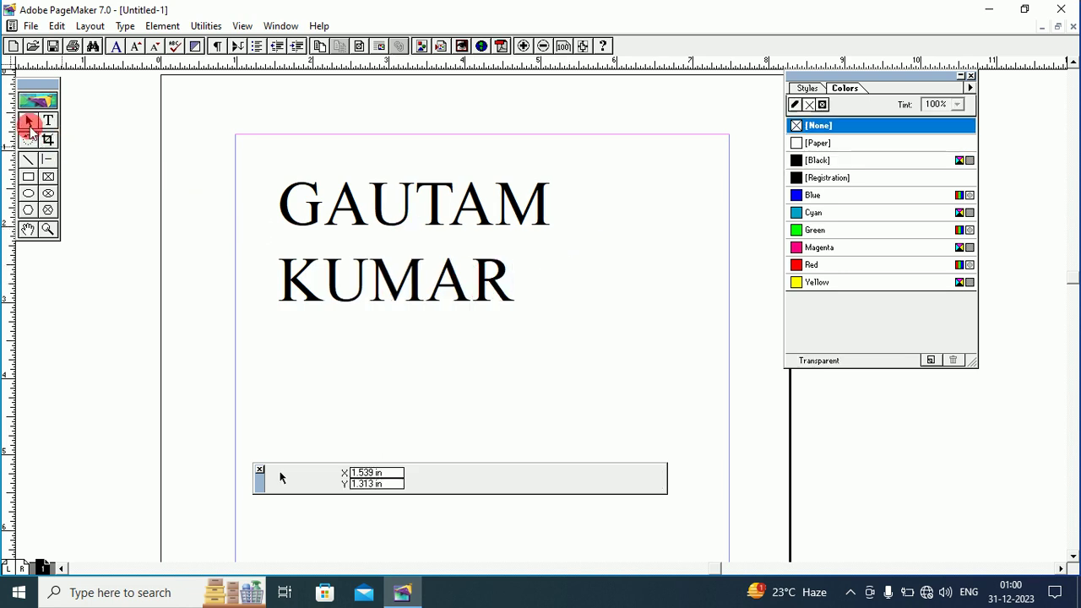
left_click(383, 208)
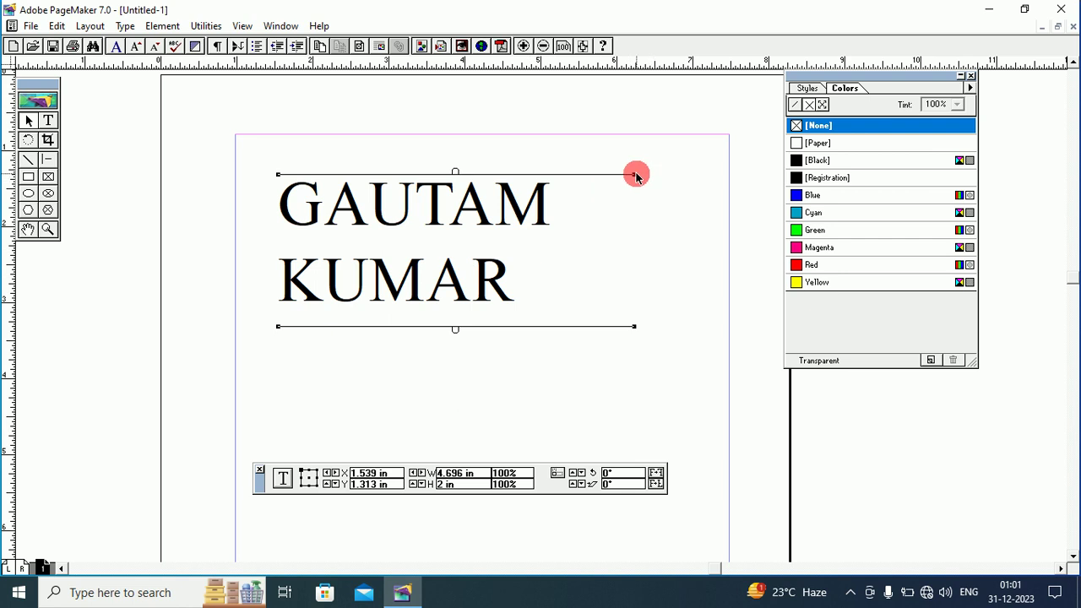
left_click_drag(636, 175, 758, 176)
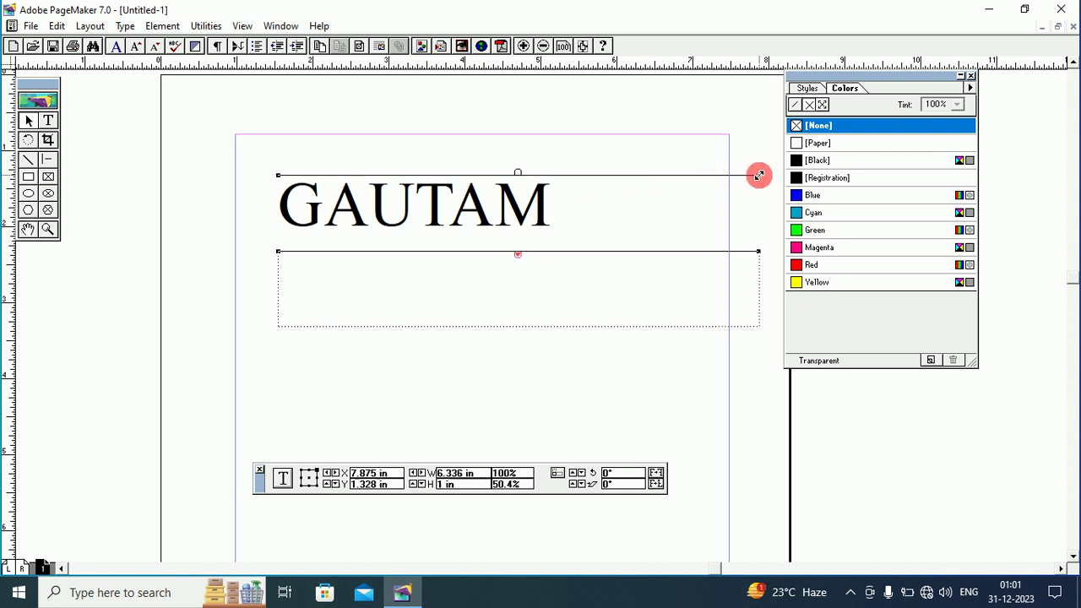
left_click_drag(513, 210, 495, 205)
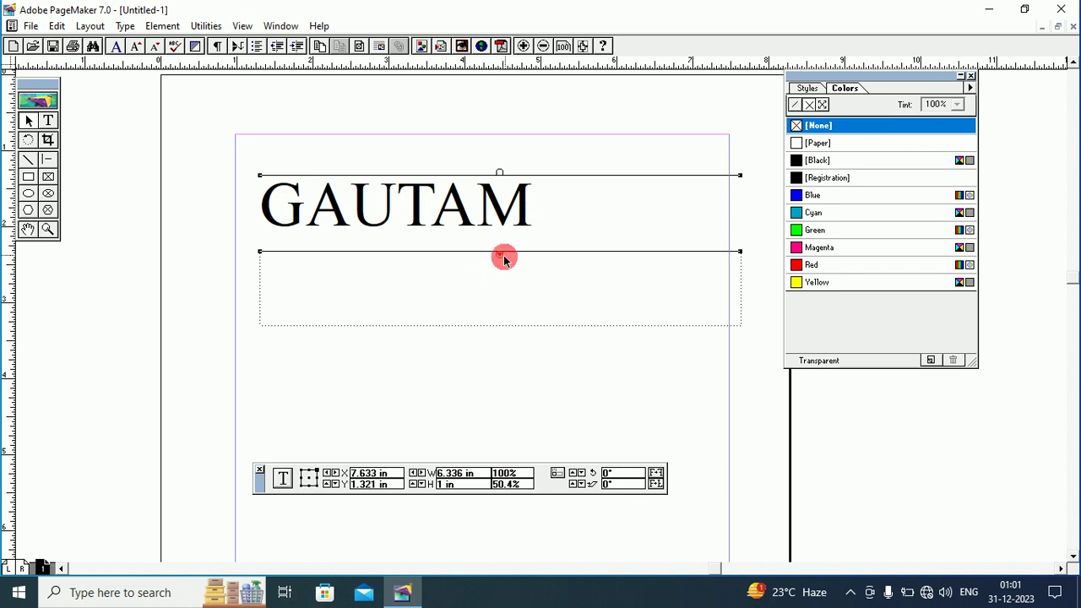
left_click_drag(501, 257, 501, 341)
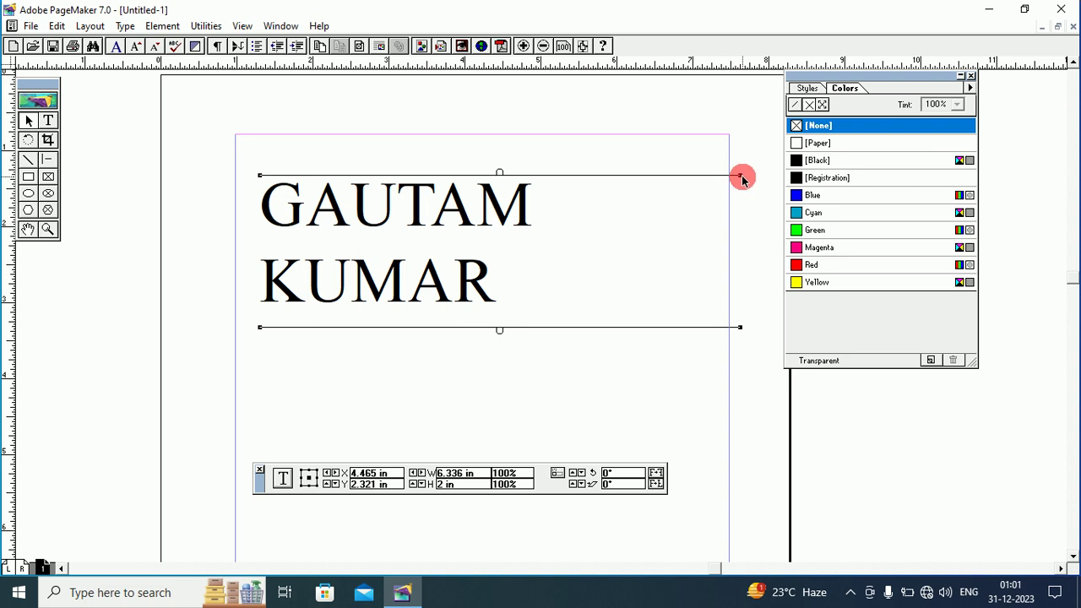
left_click_drag(740, 176, 915, 175)
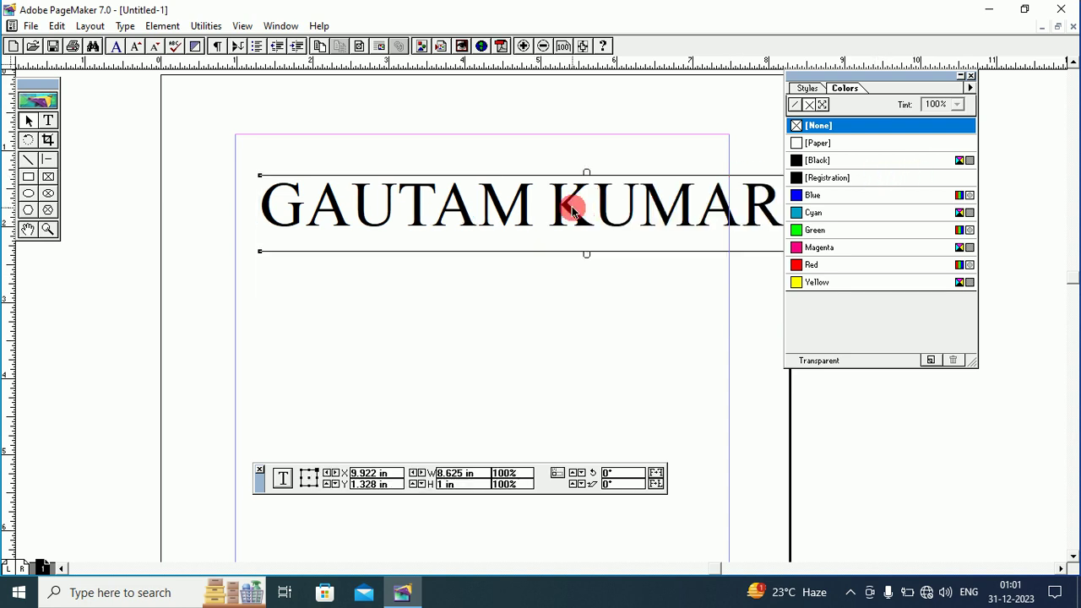
left_click_drag(571, 211, 508, 211)
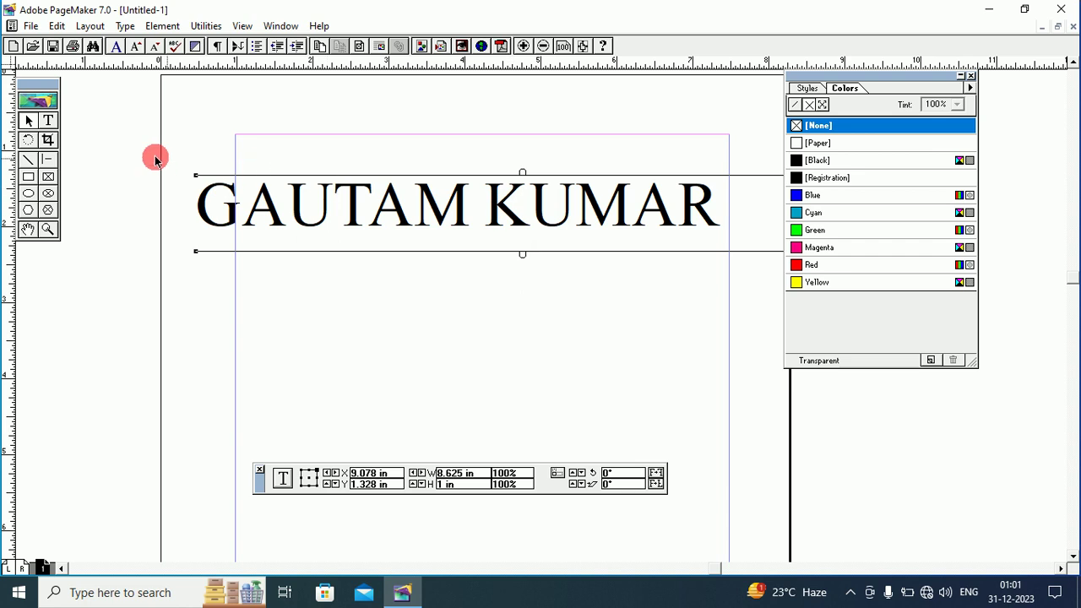
left_click(48, 121)
Step: Apply Magenta to GAUTAM and Green to KUMAR from the Colors palette
left_click_drag(197, 210, 478, 210)
left_click(798, 246)
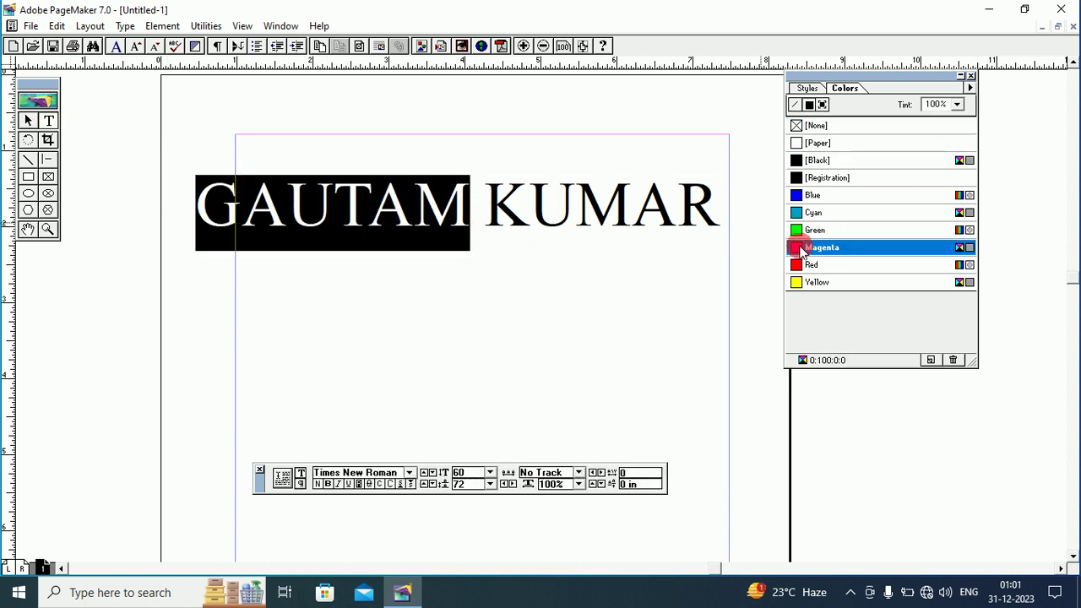
left_click(517, 222)
left_click_drag(495, 211, 723, 208)
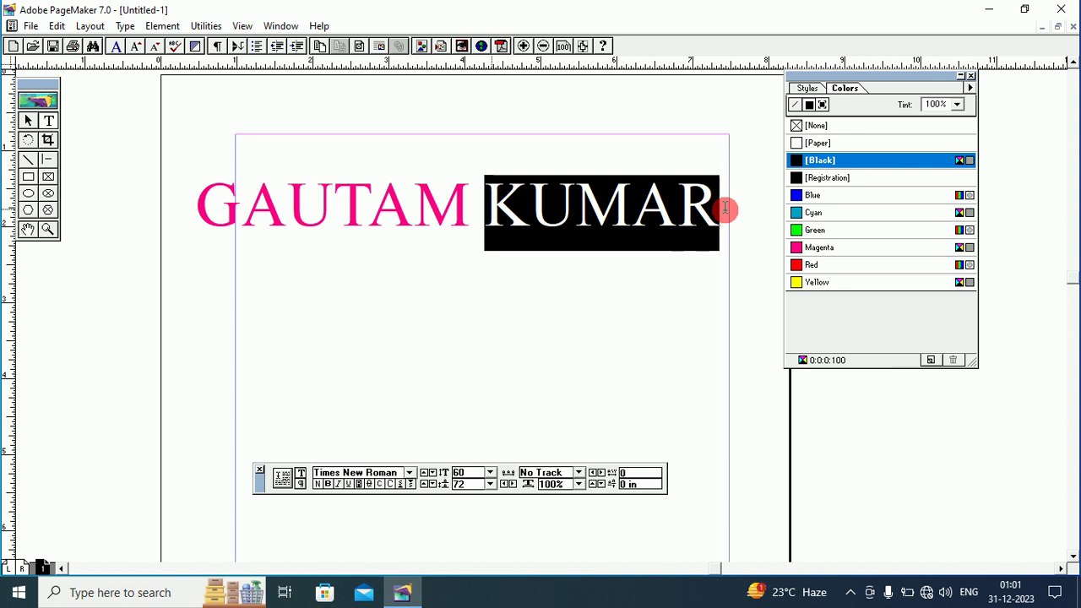
left_click(811, 230)
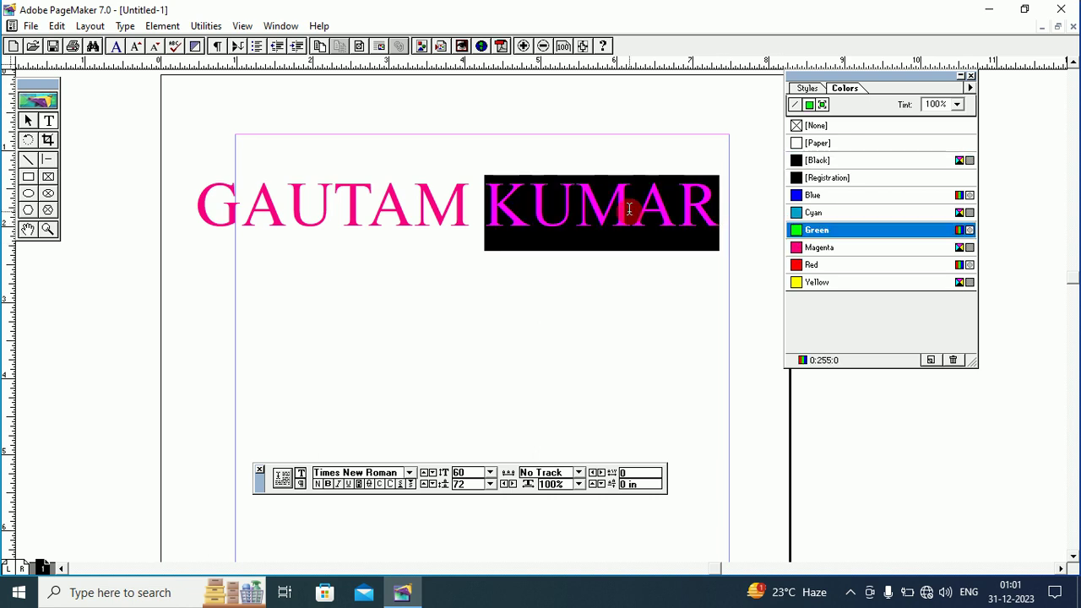
left_click(632, 211)
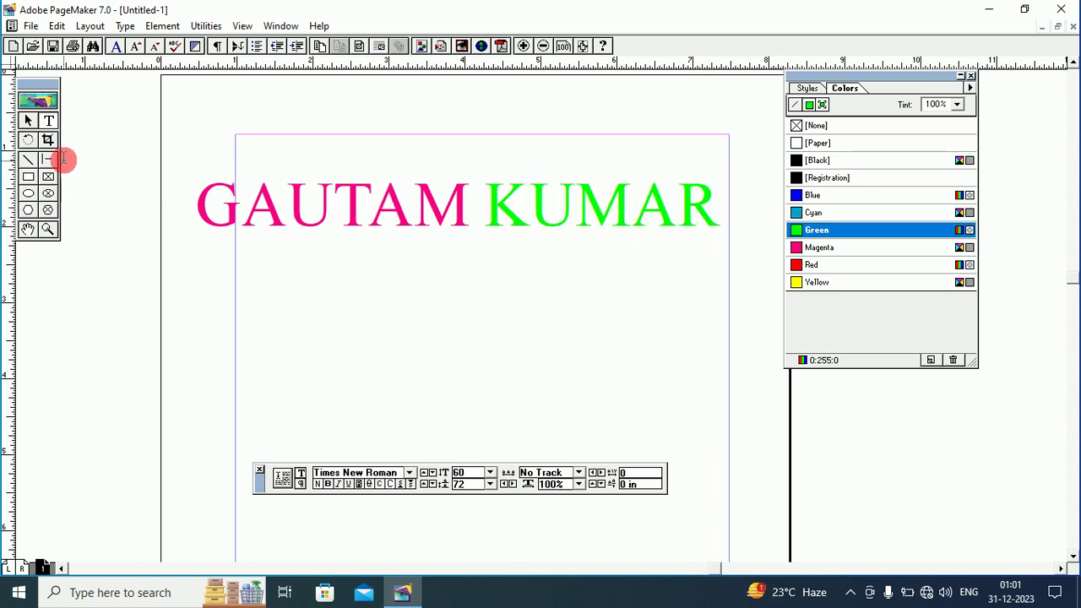
left_click(29, 123)
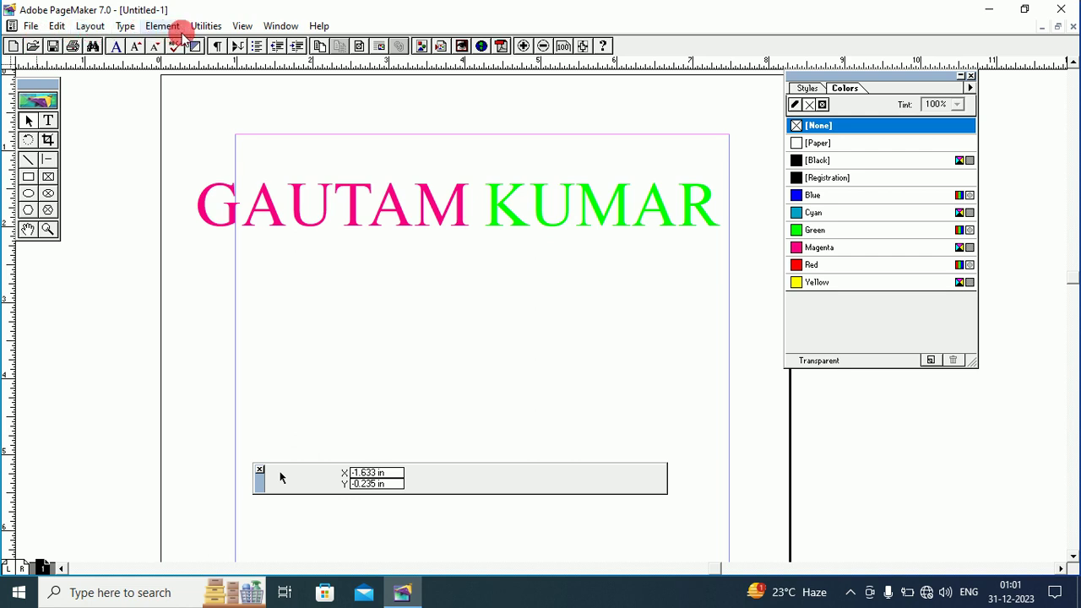
left_click(31, 27)
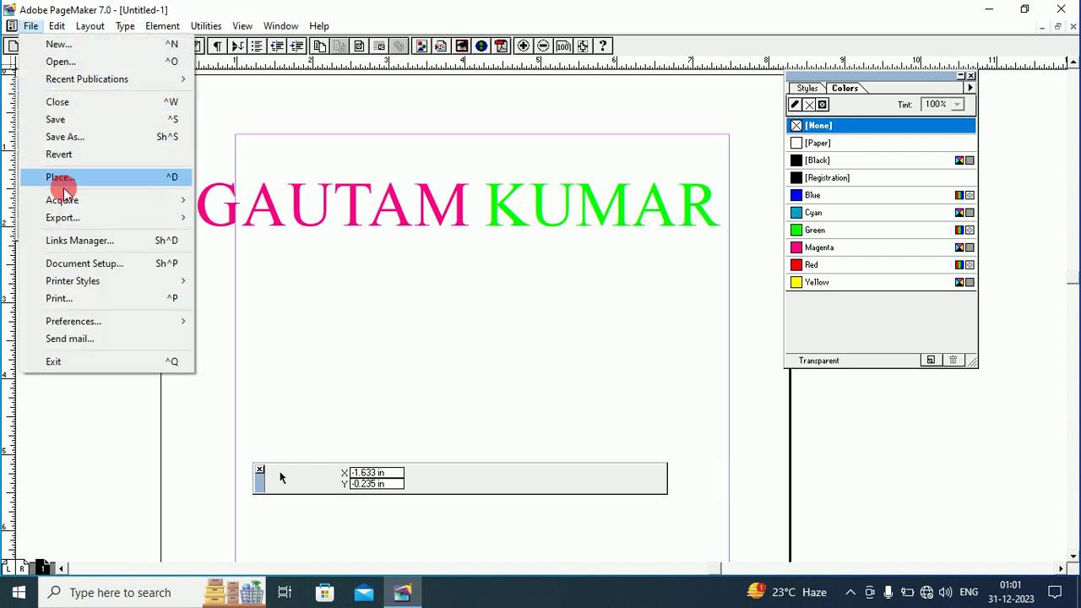
mouse_move(59, 38)
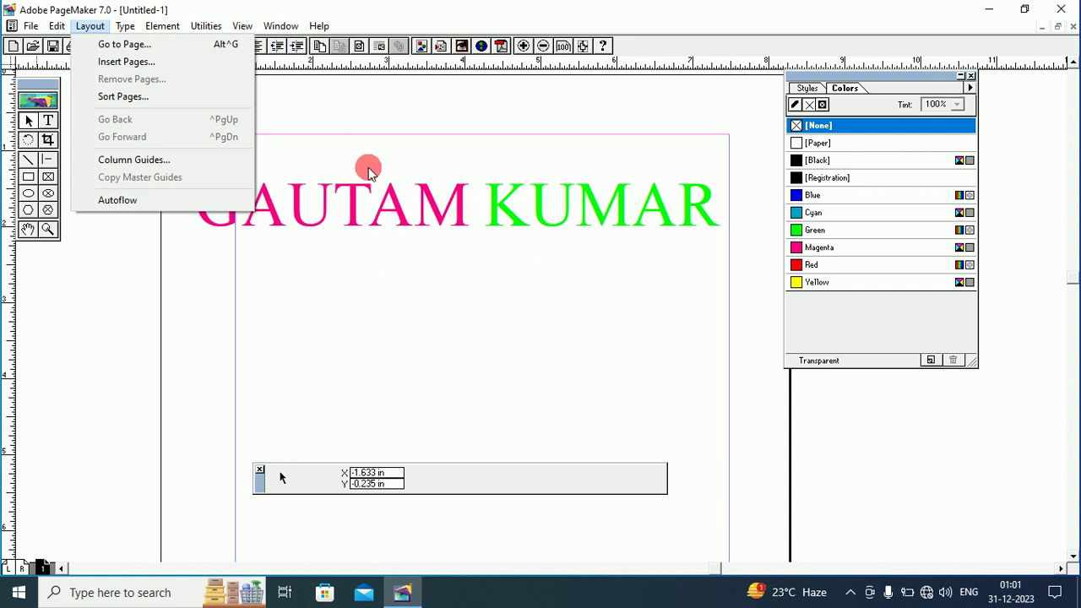
left_click(89, 26)
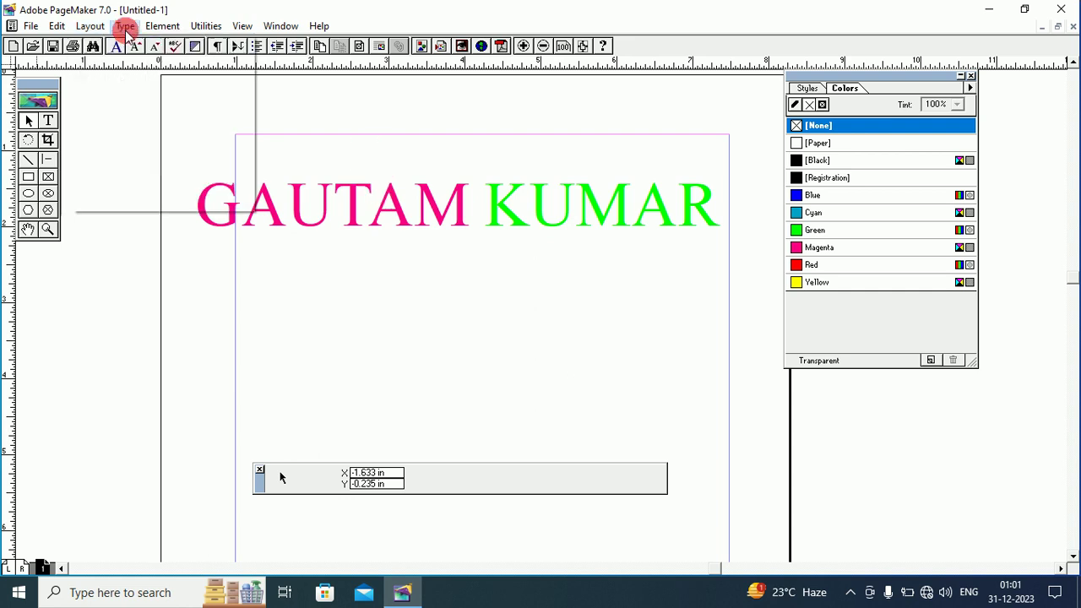
left_click(125, 26)
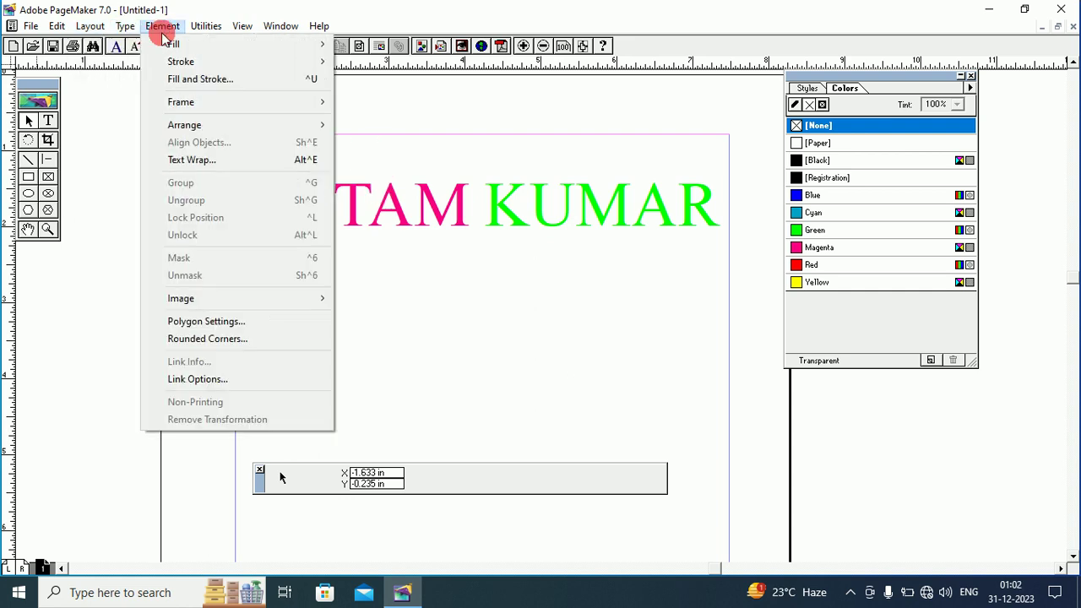
left_click(351, 188)
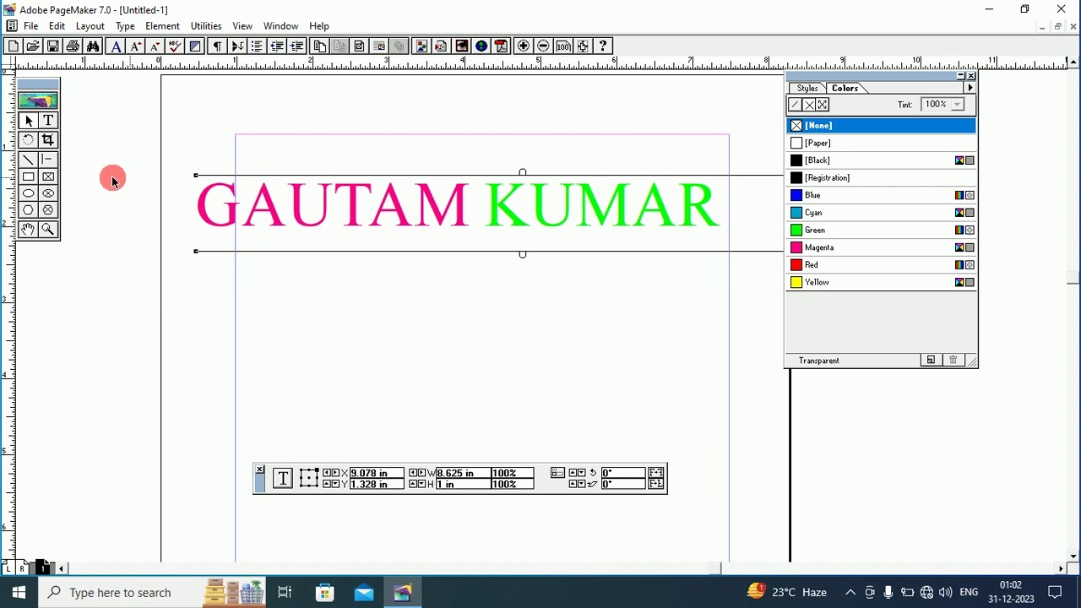
Step: With the Text tool, highlight the entire GAUTAM KUMAR heading
left_click(48, 120)
left_click_drag(199, 213, 703, 226)
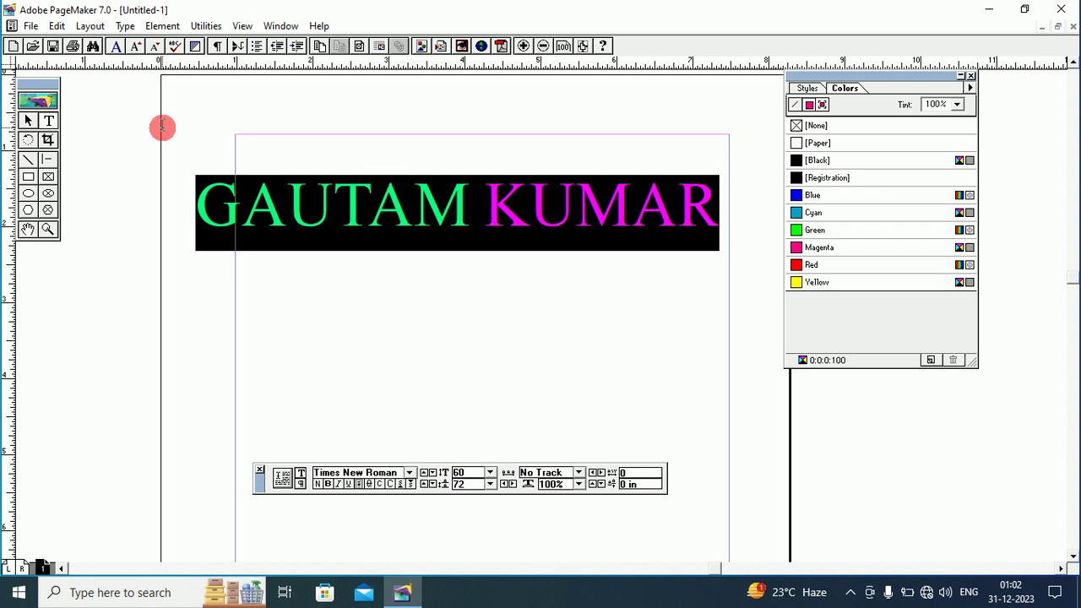
Step: Look through the Type and Element menus, then bring up the Utilities > Plug-ins list
left_click(125, 27)
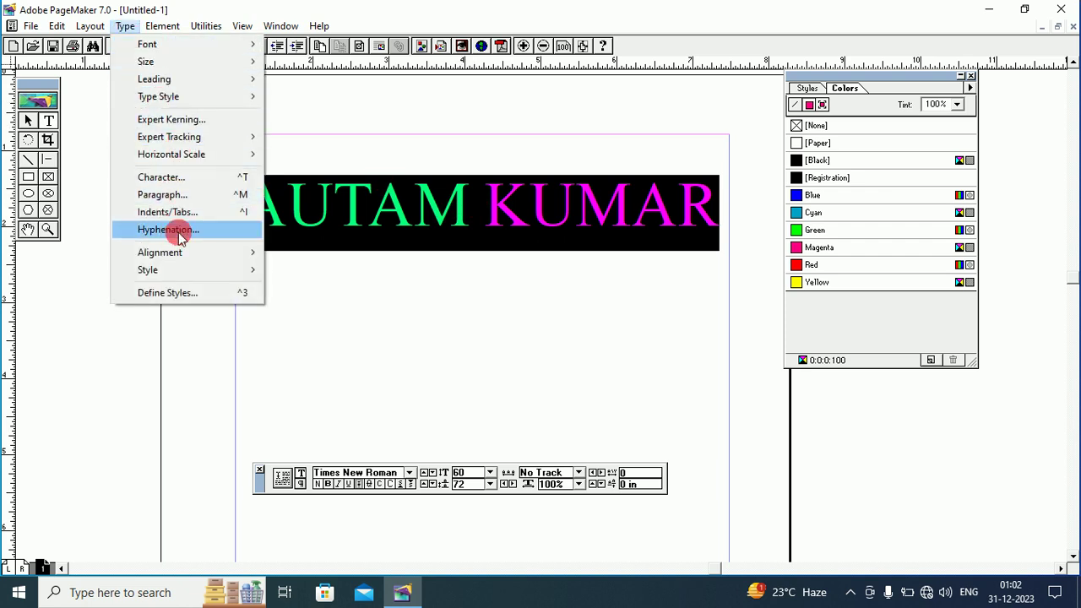
mouse_move(181, 255)
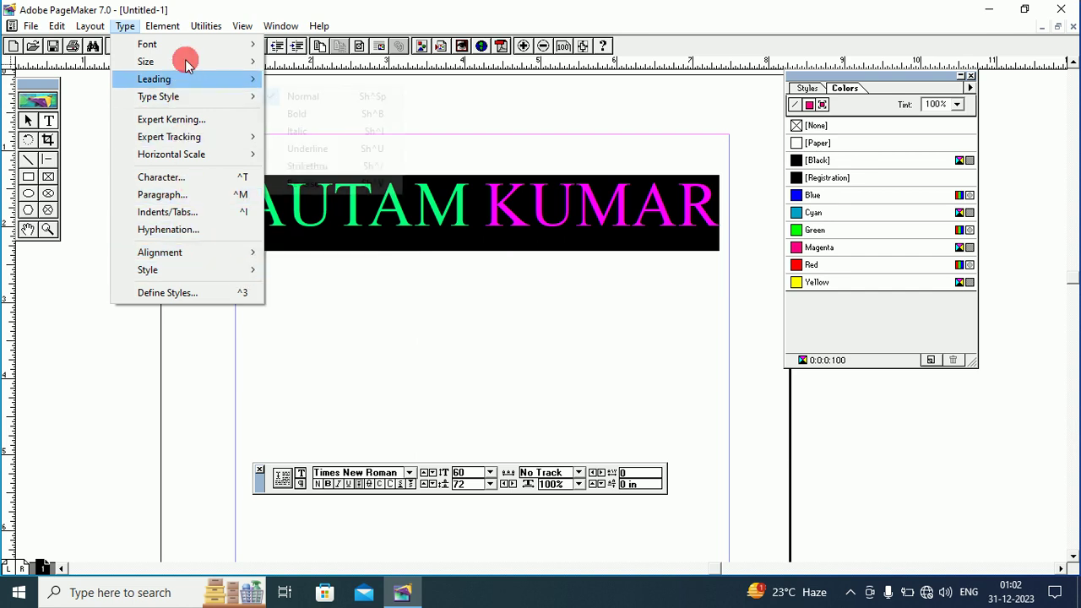
mouse_move(162, 27)
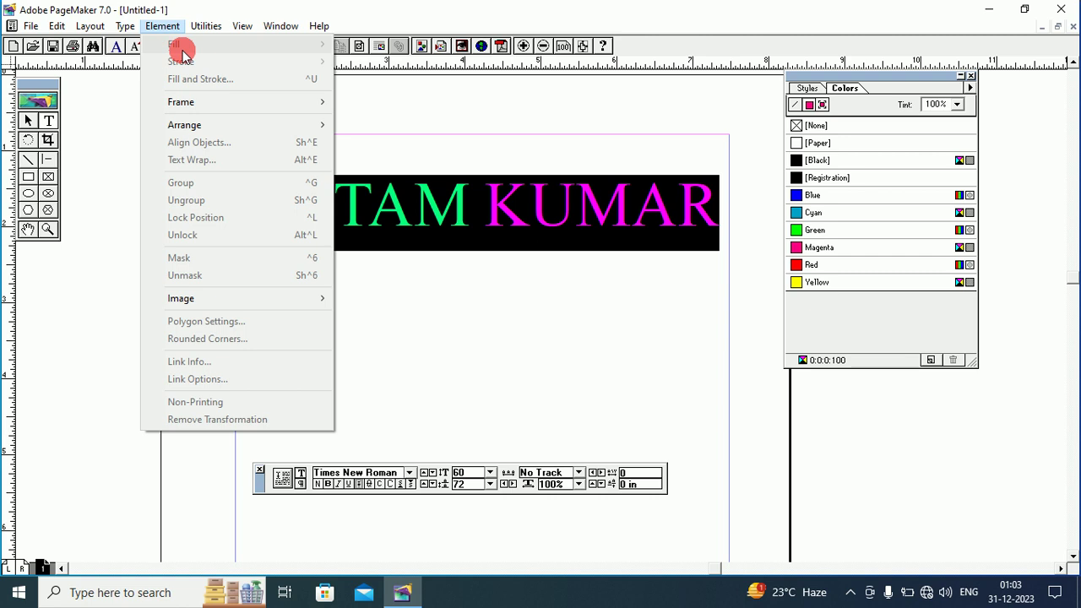
mouse_move(195, 125)
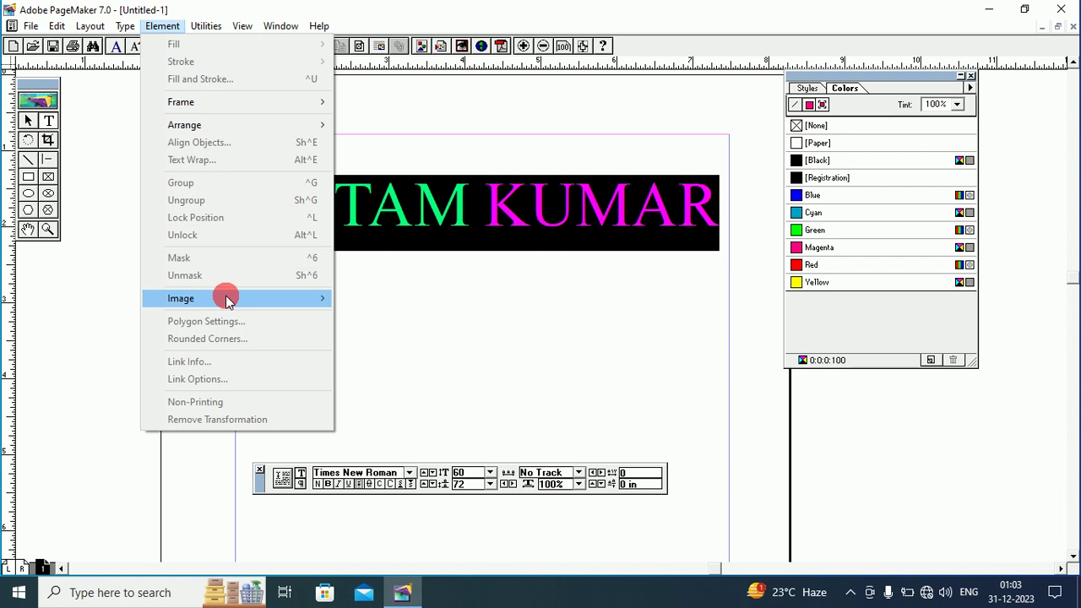
mouse_move(226, 299)
mouse_move(200, 30)
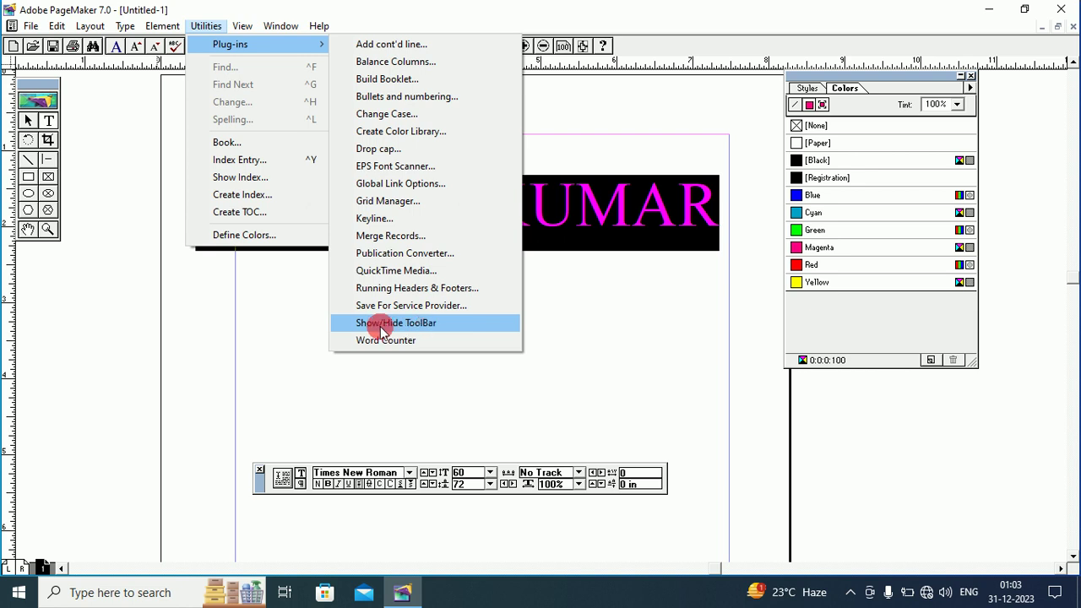
Step: Deselect the heading and toggle the main toolbar off and back on with Show/Hide ToolBar
left_click(258, 312)
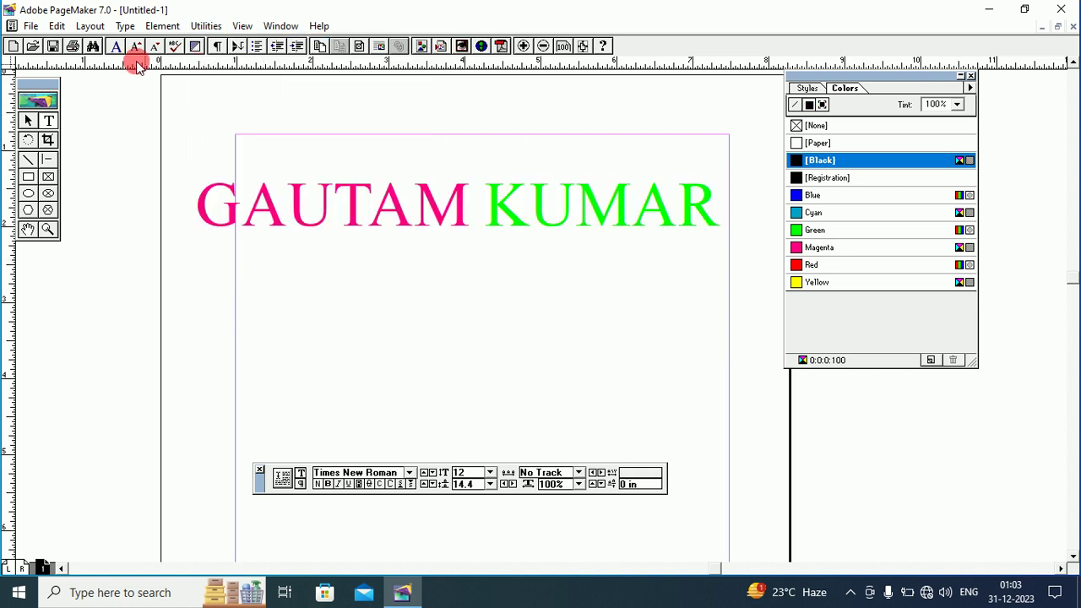
left_click(195, 26)
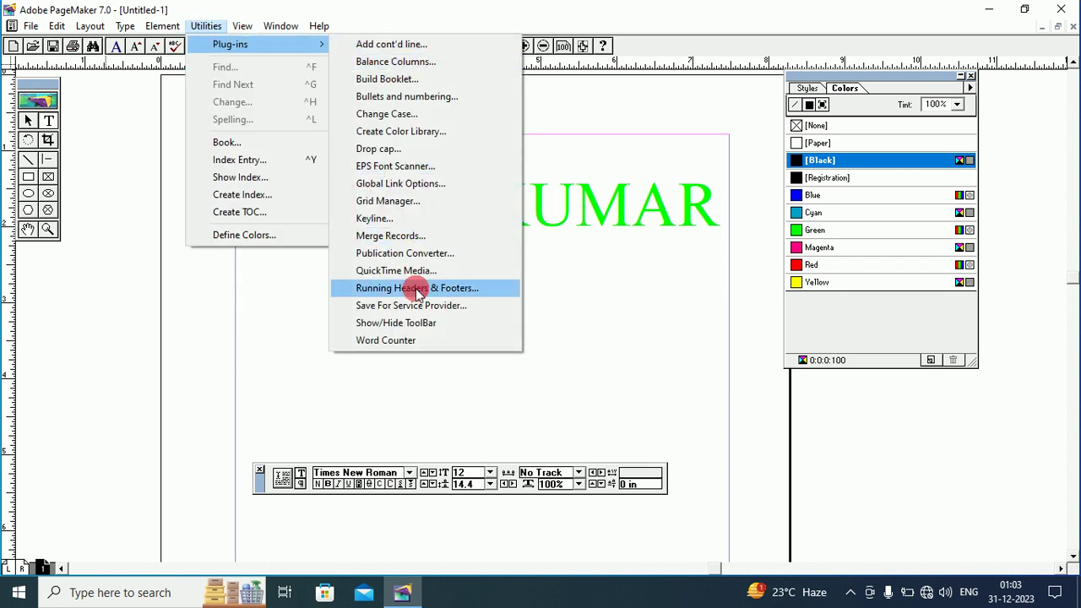
left_click(353, 323)
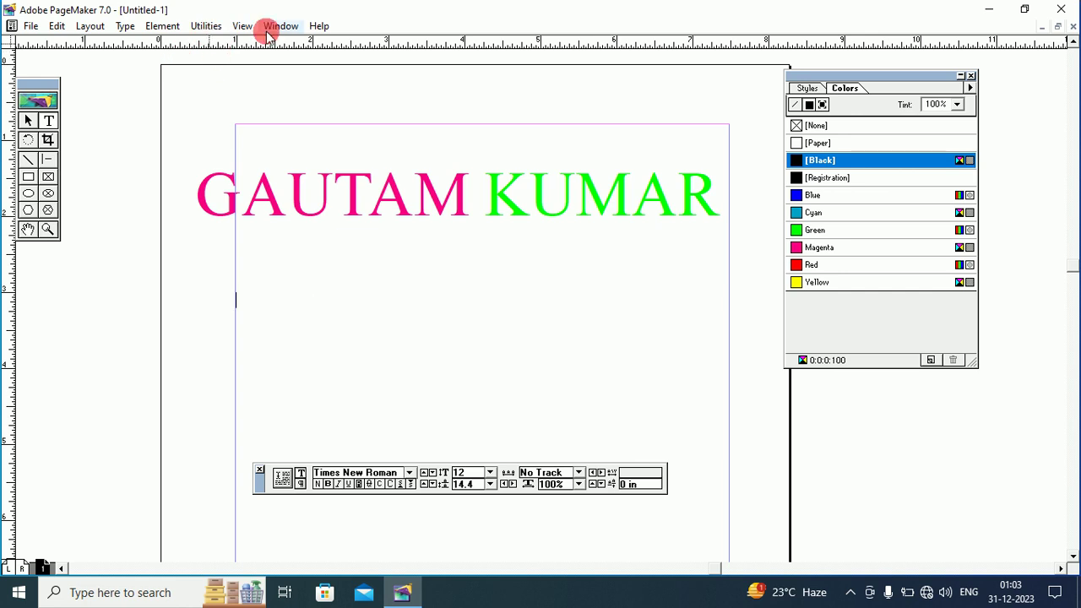
left_click(207, 26)
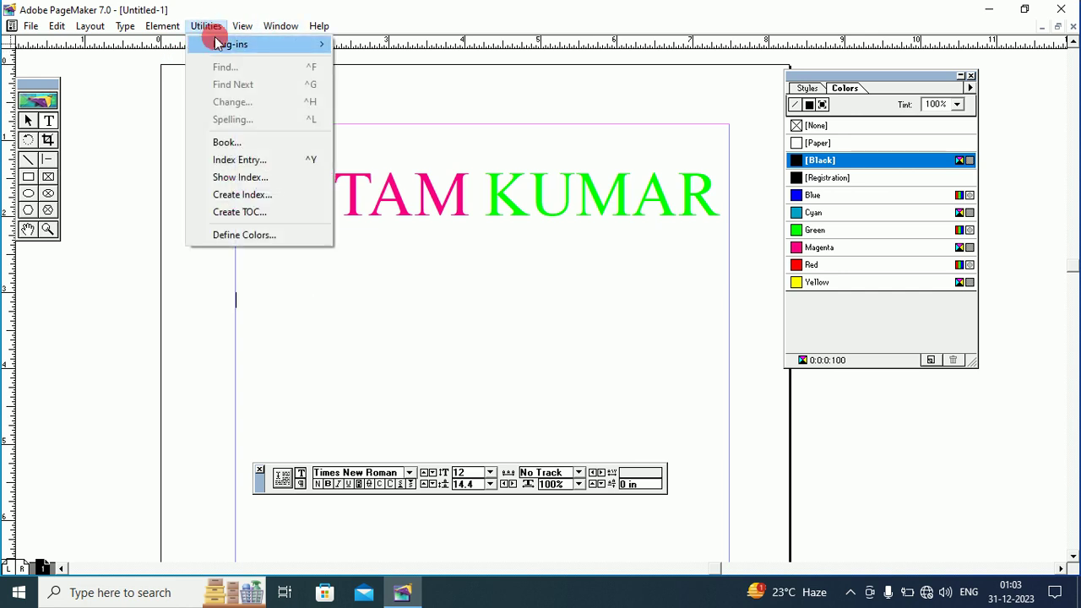
mouse_move(212, 44)
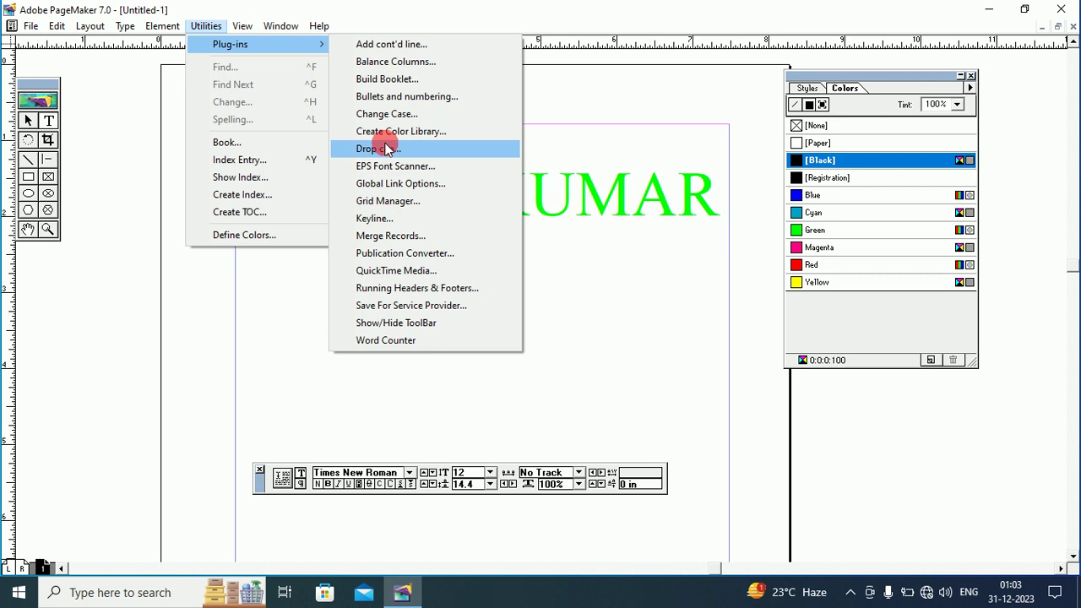
left_click(397, 323)
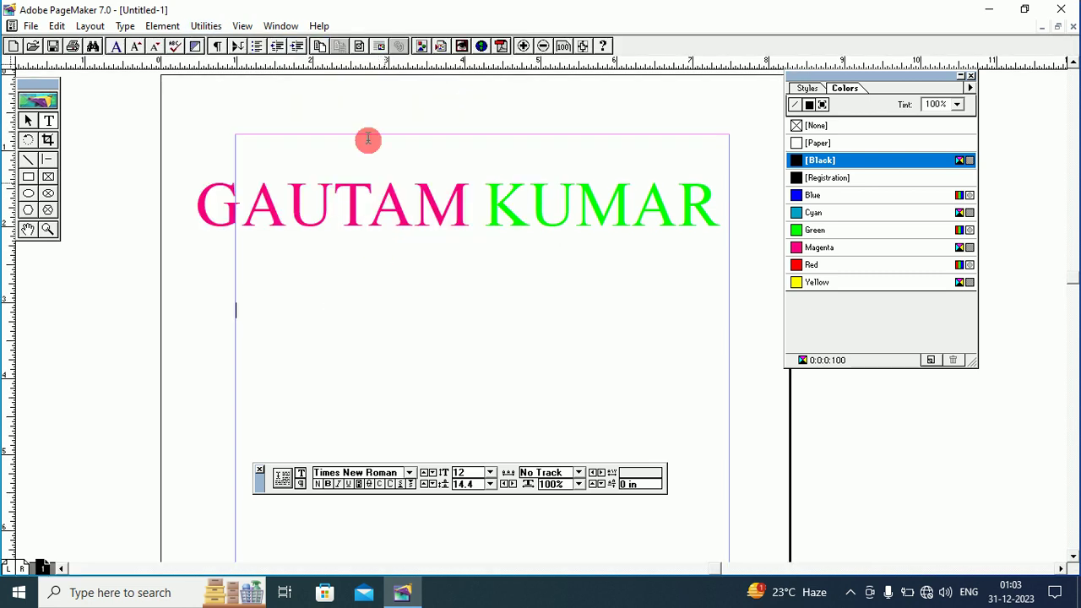
left_click(247, 26)
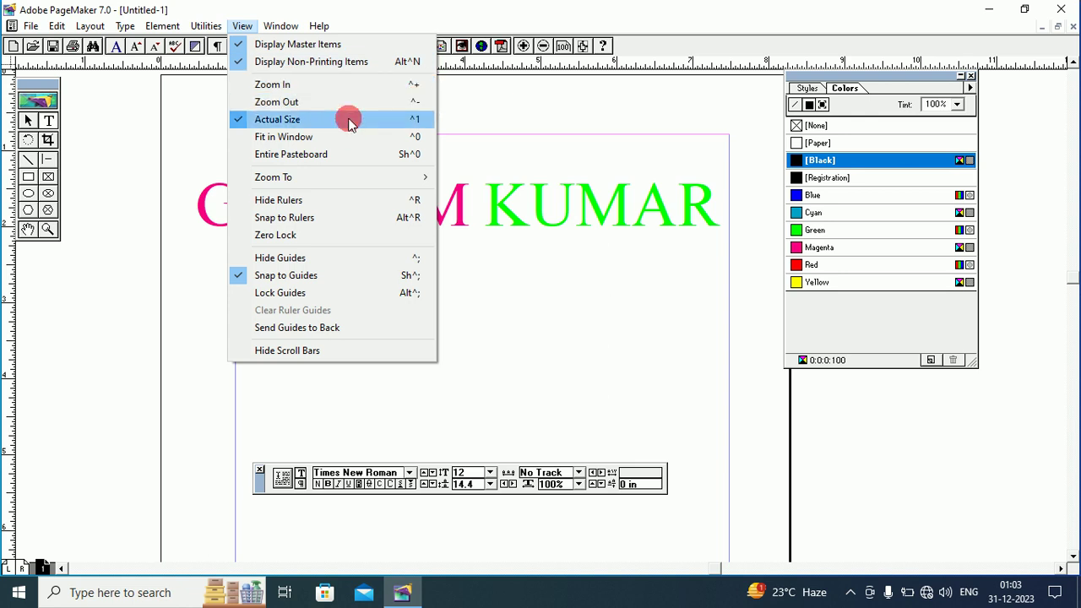
Step: Switch the view to Entire Pasteboard, then Actual Size, and finally Fit in Window
left_click(358, 158)
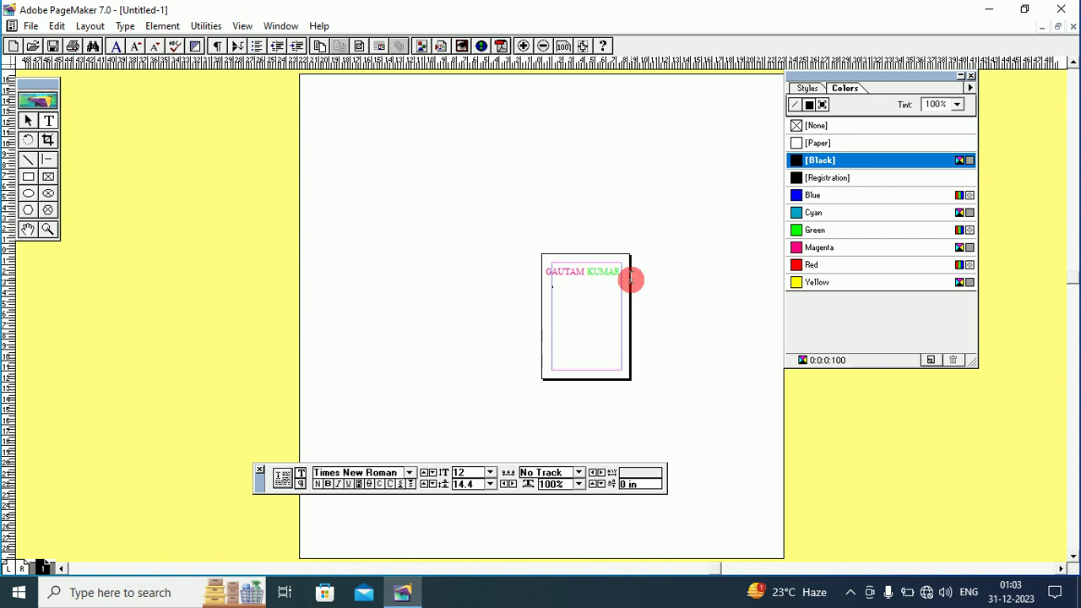
right_click(470, 182)
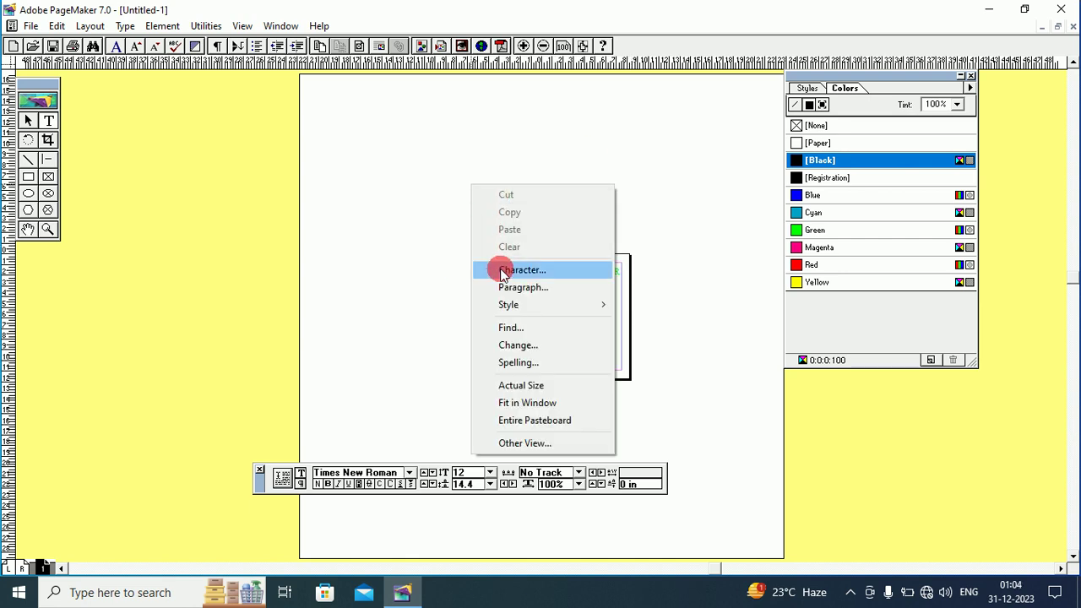
left_click(540, 384)
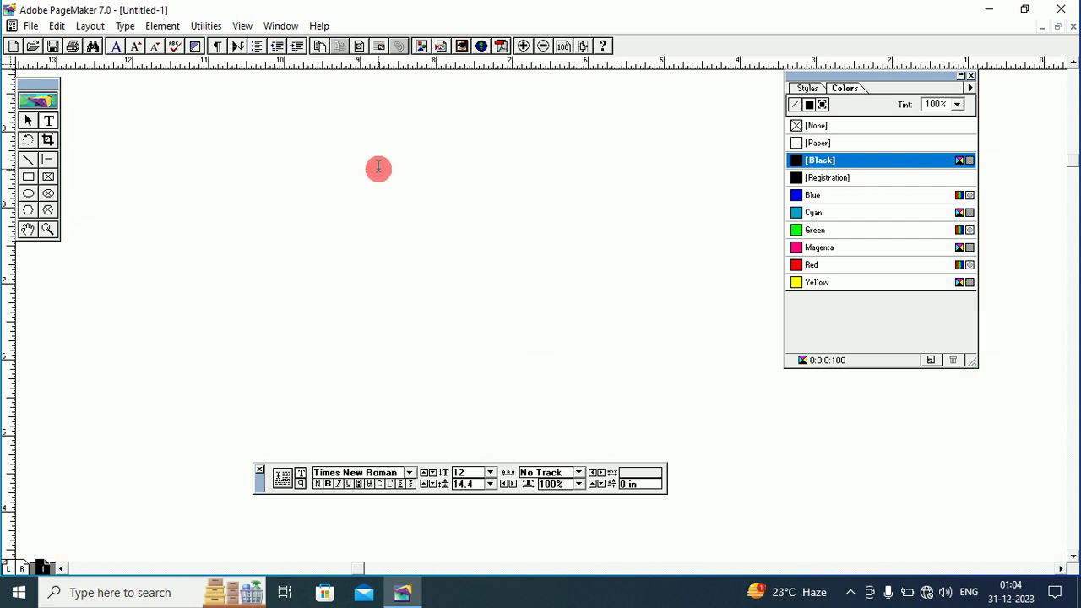
right_click(274, 158)
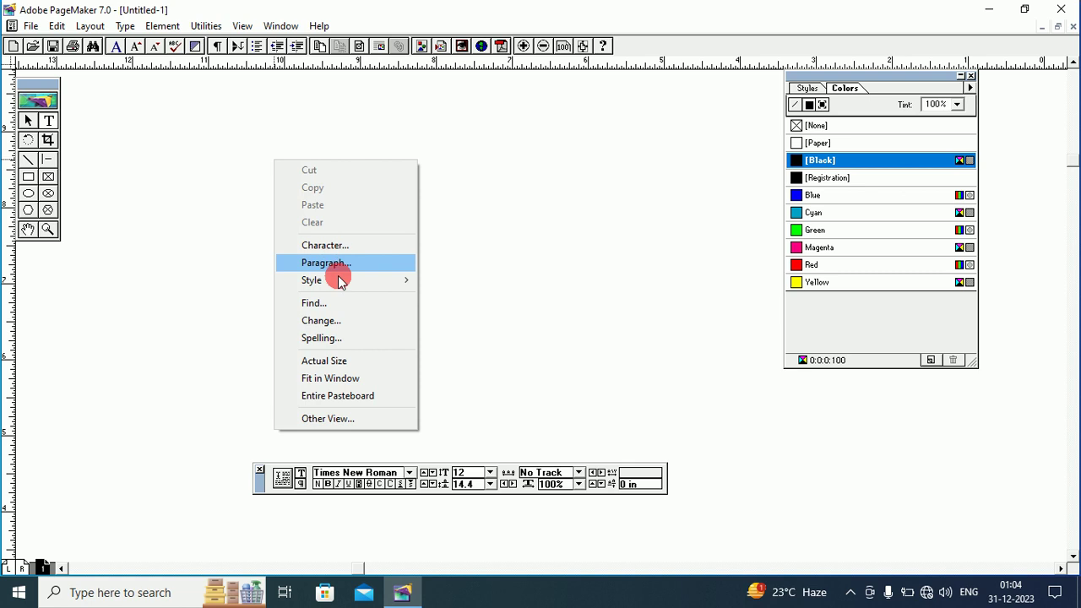
left_click(329, 379)
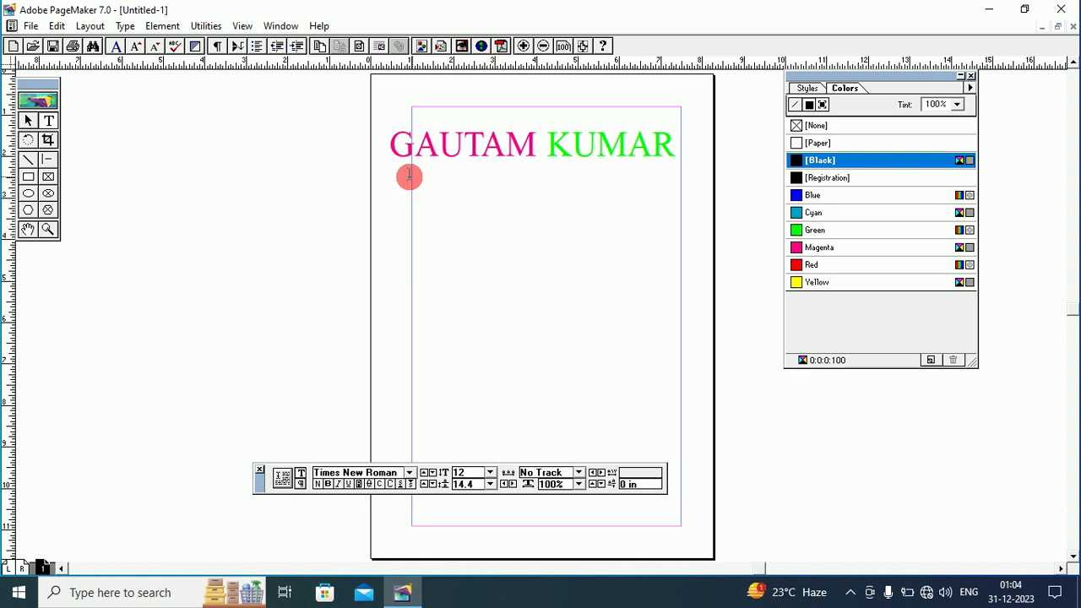
Step: Pan the page with the Hand tool and switch between Actual Size and Fit in Window
left_click(28, 230)
left_click_drag(422, 225, 532, 268)
left_click_drag(97, 186, 304, 248)
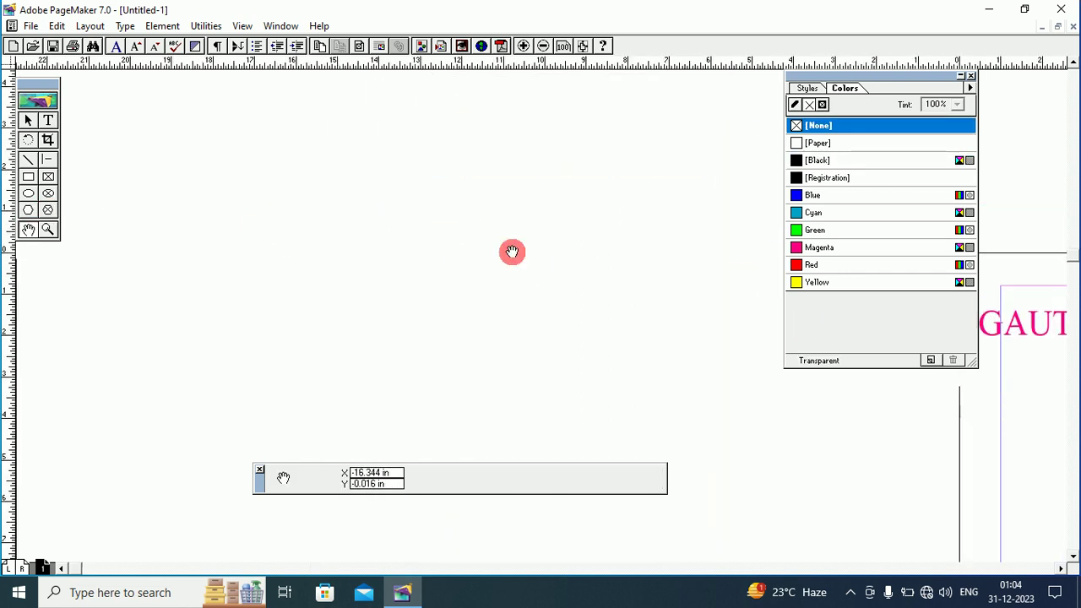
left_click_drag(255, 215, 267, 226)
scroll(267, 226, "up", 5)
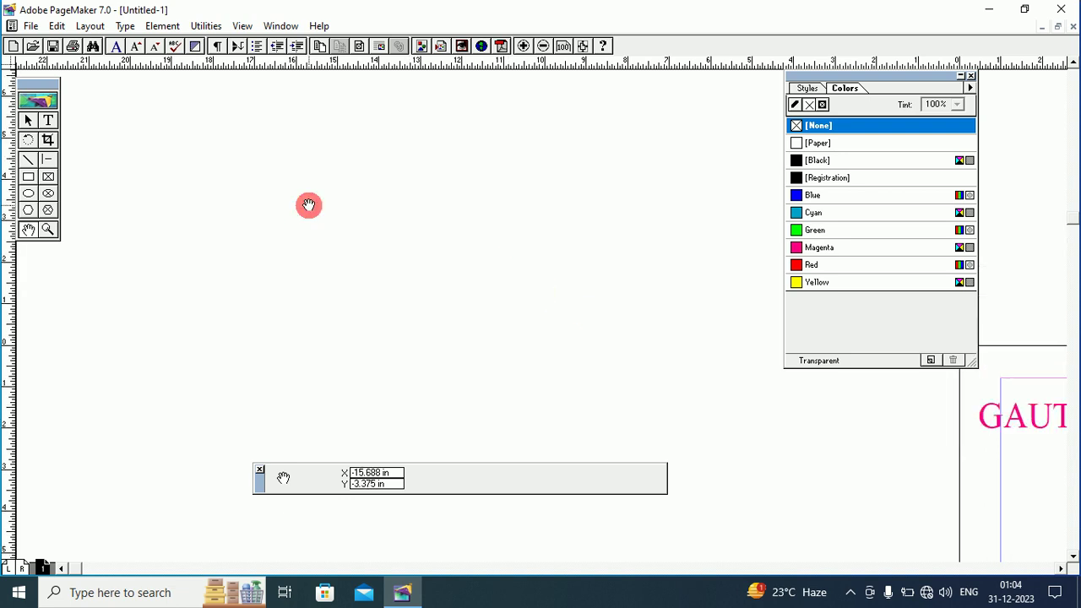
right_click(327, 177)
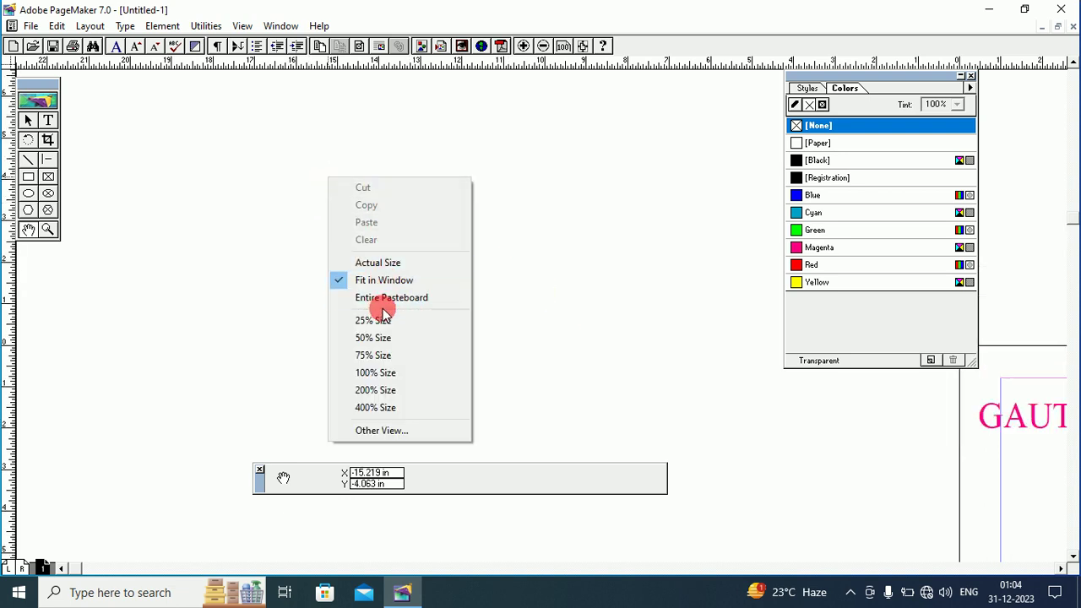
left_click(379, 268)
right_click(381, 225)
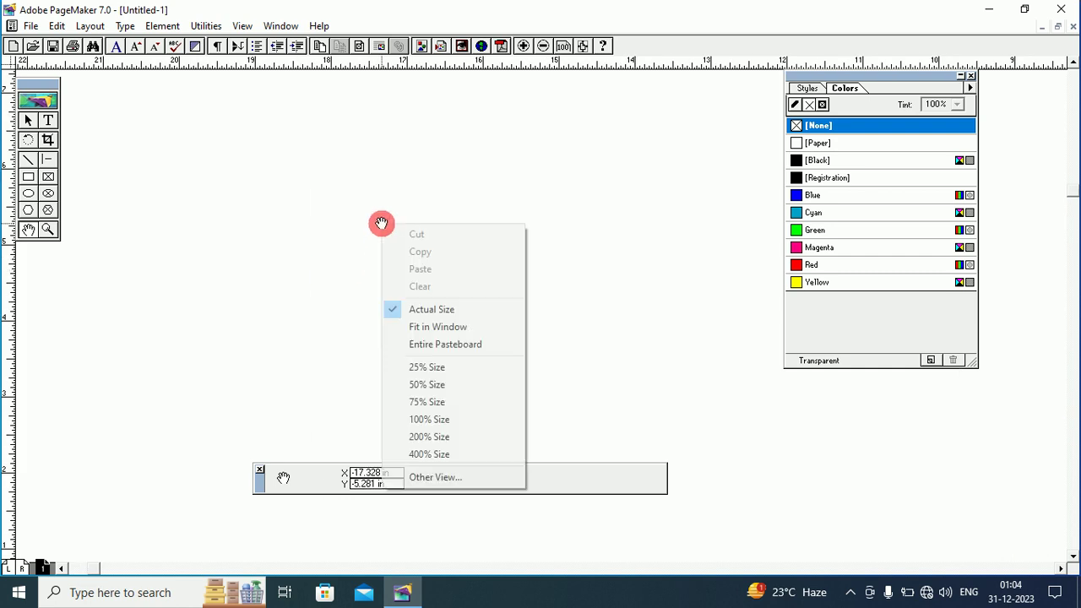
left_click(410, 326)
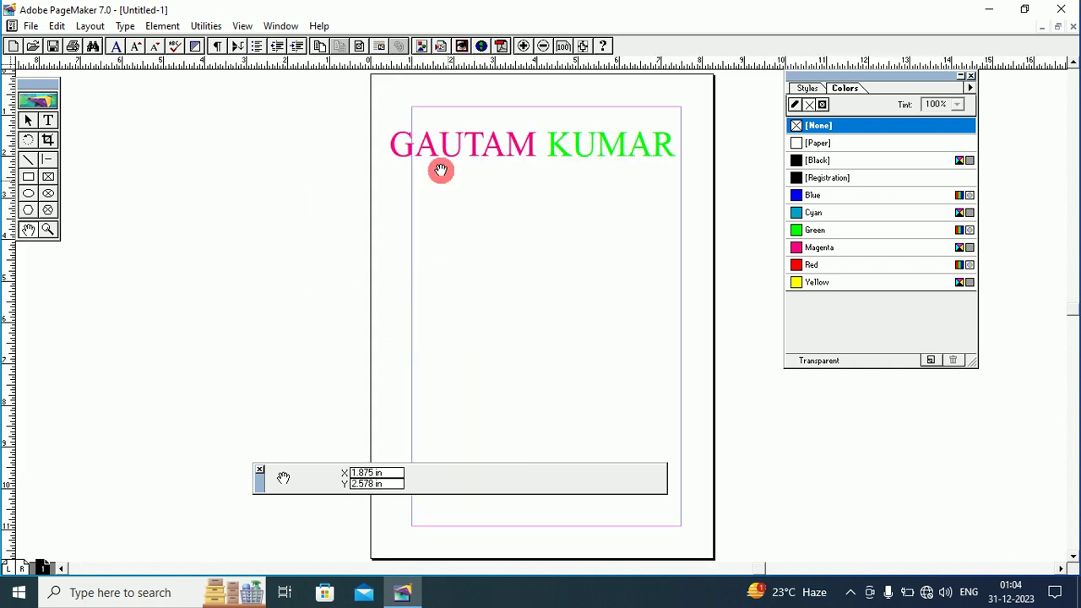
Step: Settle on Actual Size with the full GAUTAM KUMAR heading panned into view
right_click(505, 181)
left_click(553, 266)
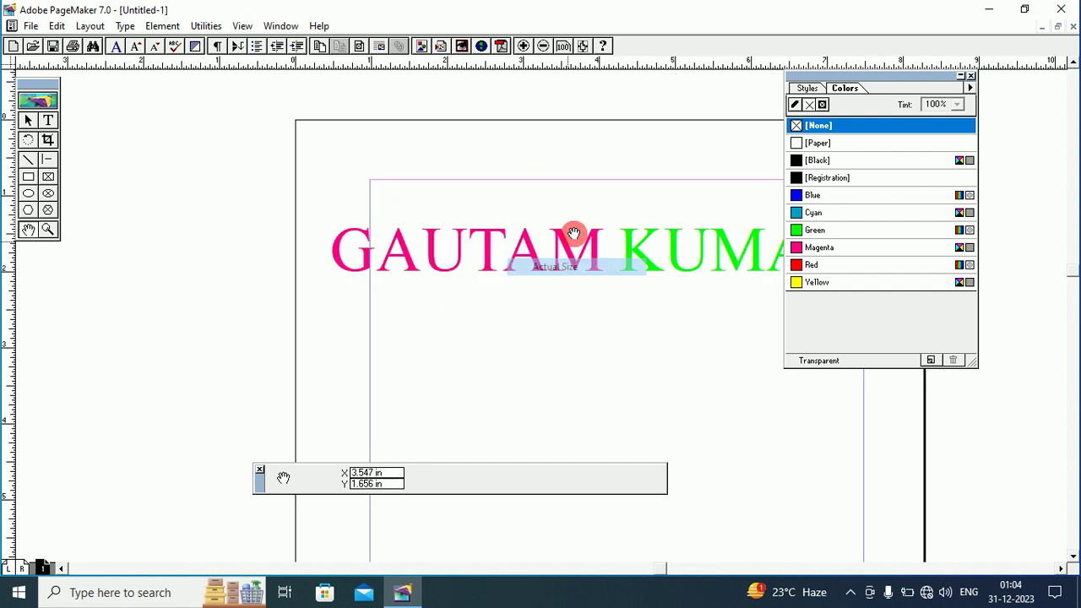
left_click_drag(573, 232, 408, 208)
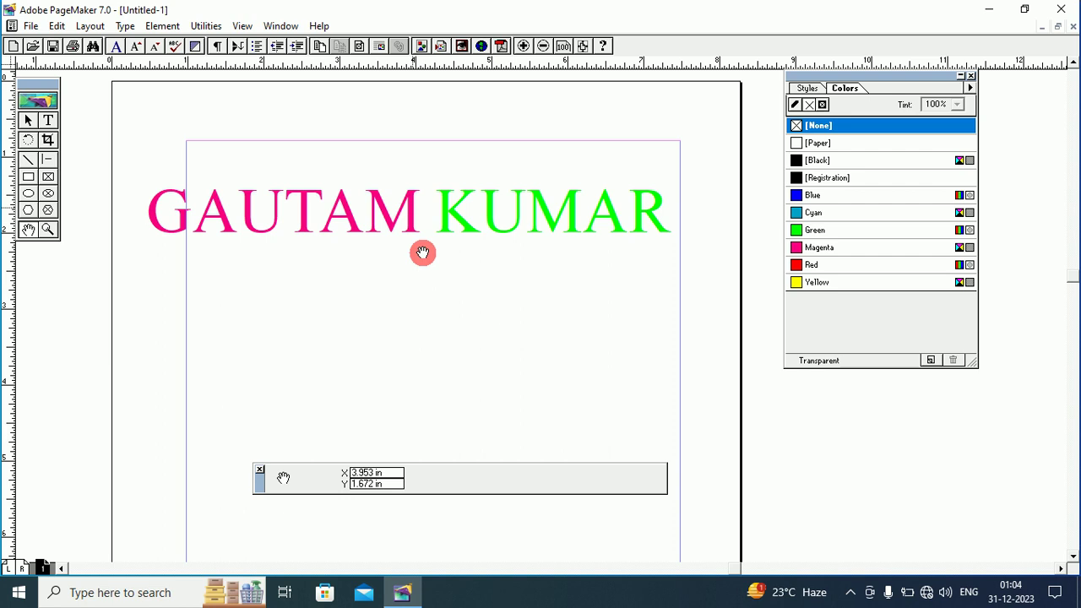
right_click(422, 281)
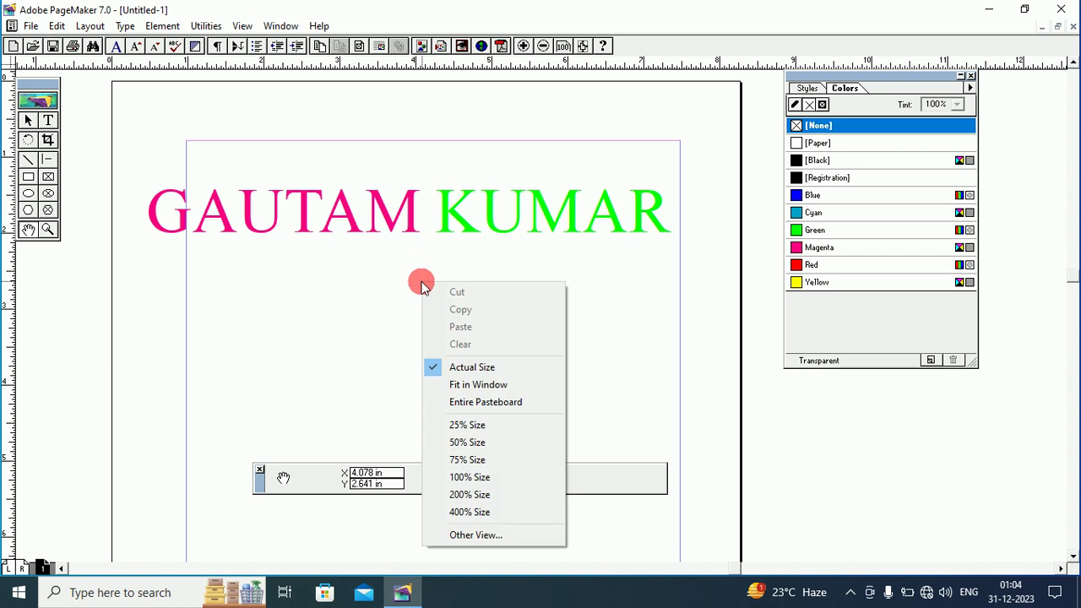
left_click(456, 385)
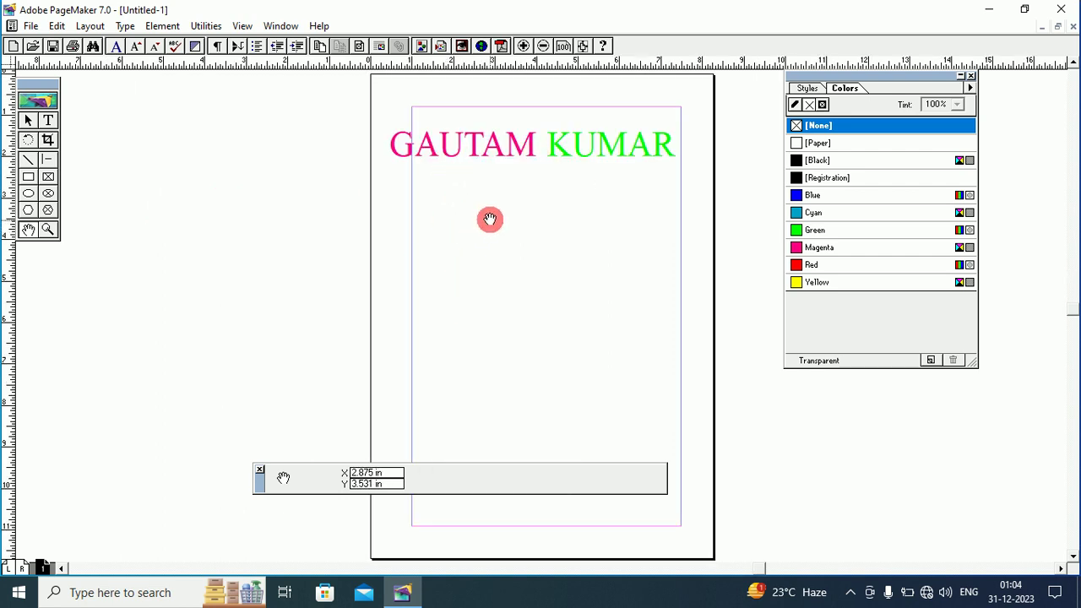
right_click(524, 219)
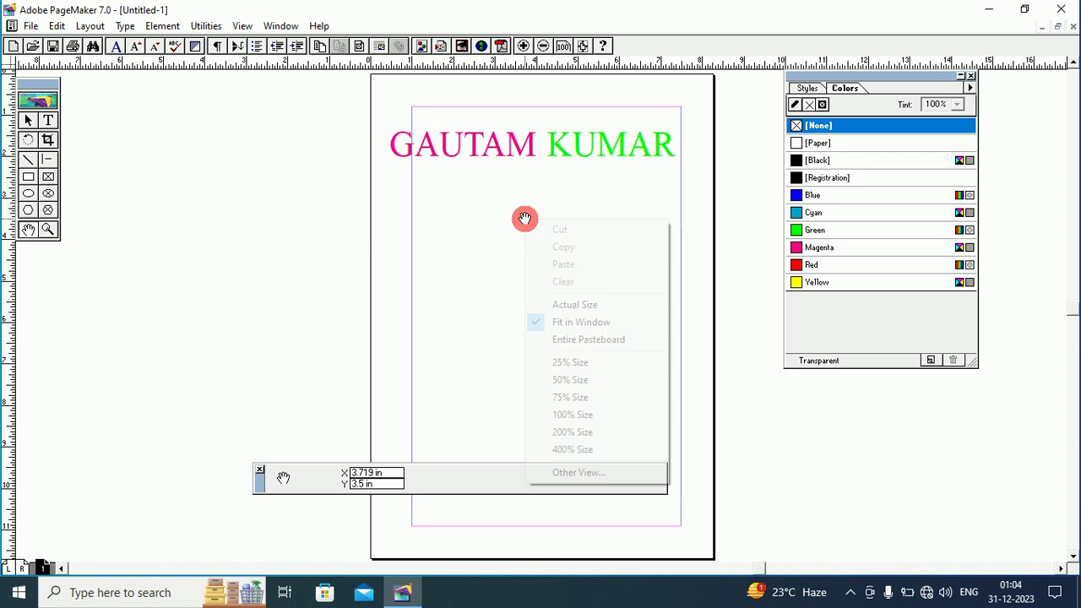
left_click(553, 304)
left_click_drag(455, 252, 406, 244)
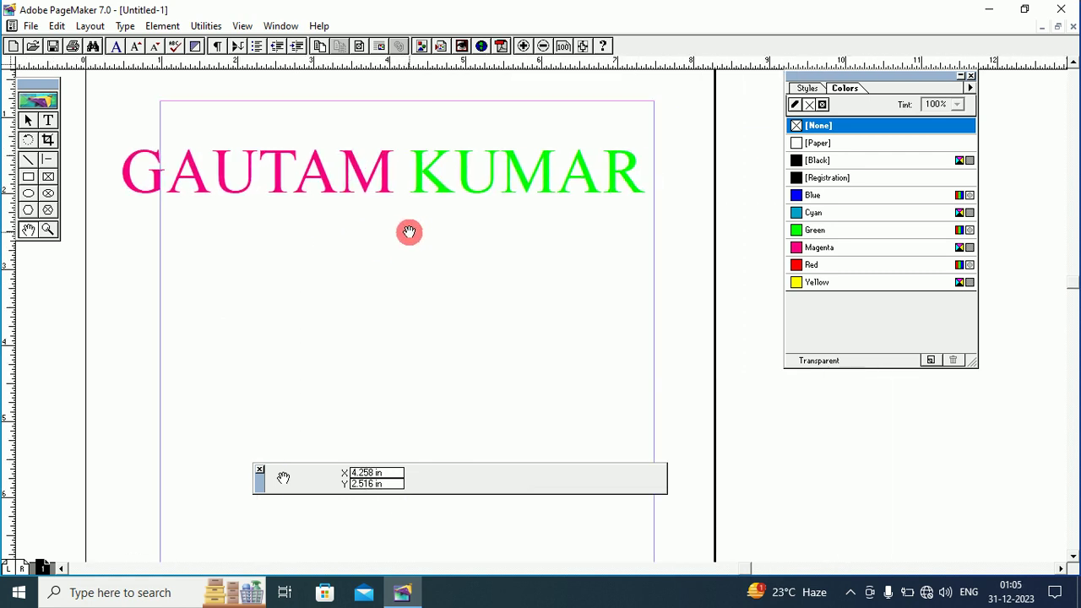
Step: Draw a 3.25 × 1.641 in rectangle under the heading and fill it Blue
left_click(28, 178)
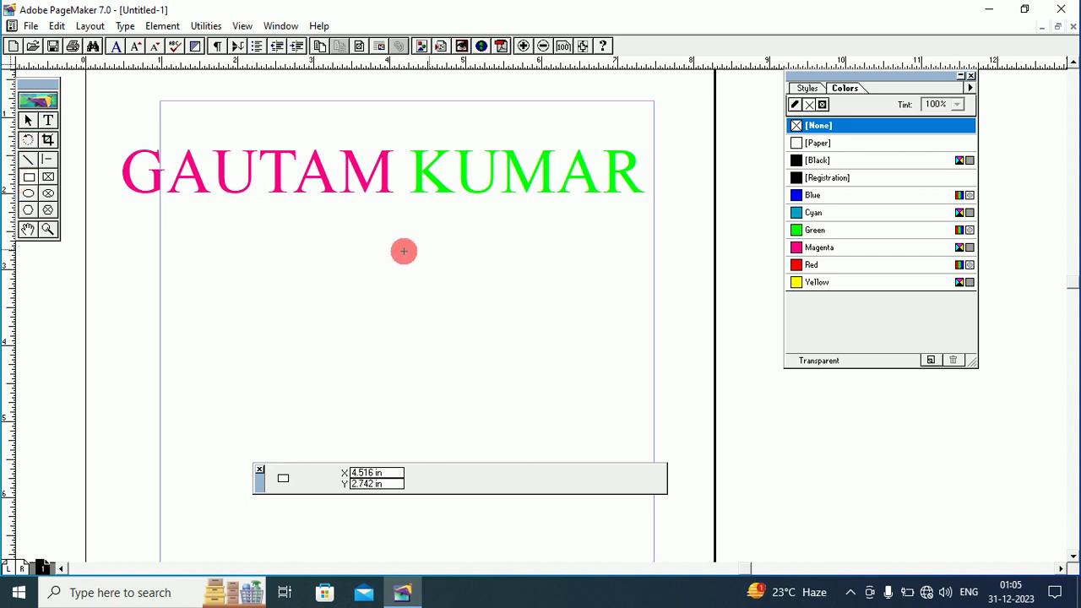
left_click_drag(226, 252, 472, 376)
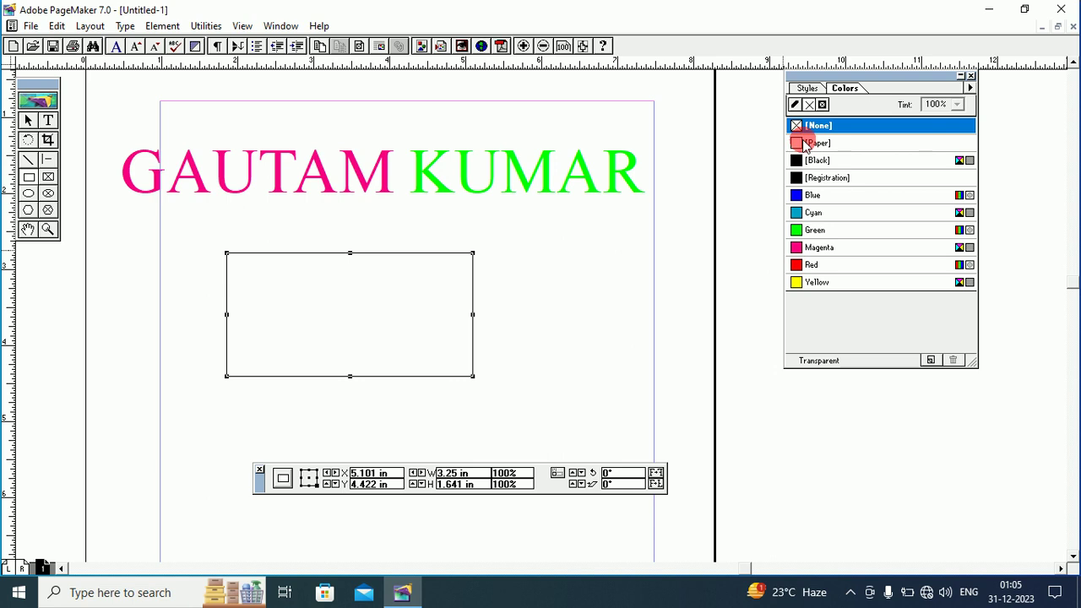
left_click(796, 247)
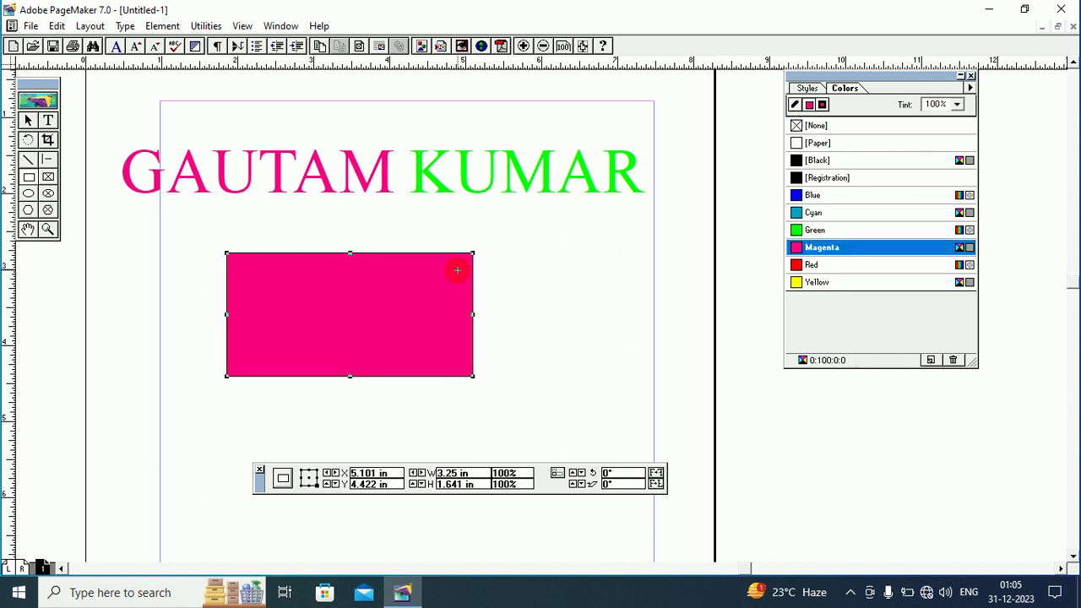
left_click(797, 196)
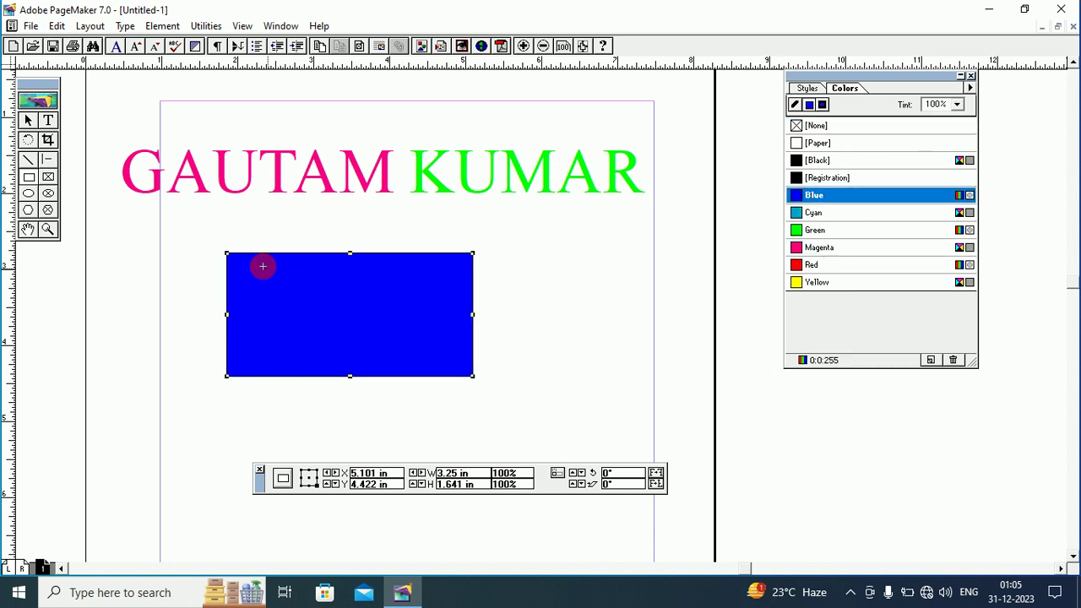
left_click(794, 104)
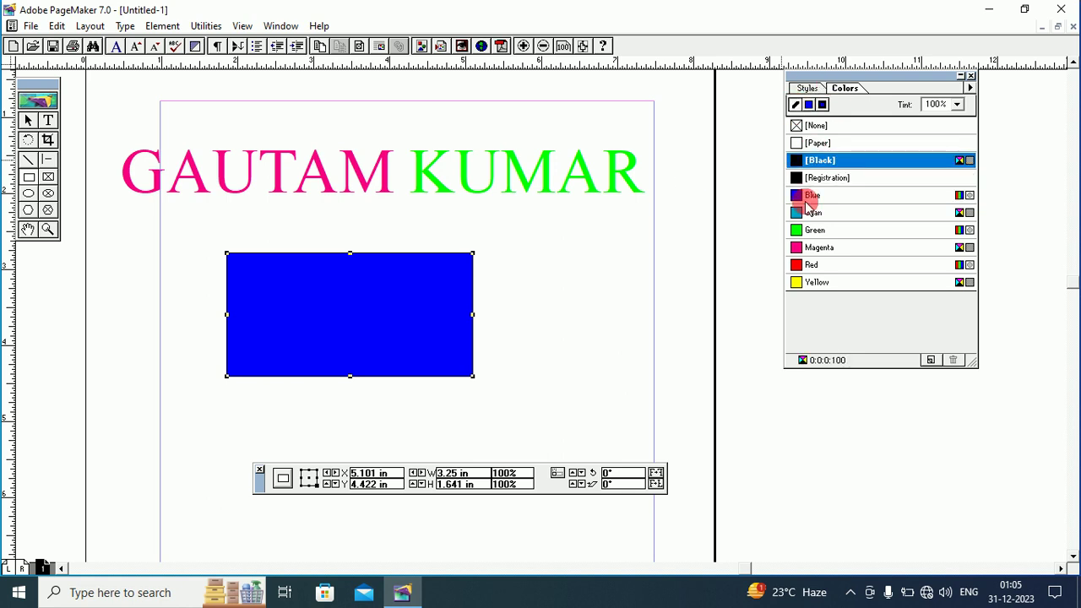
Step: Give the rectangle an 8pt Red outline
left_click(795, 266)
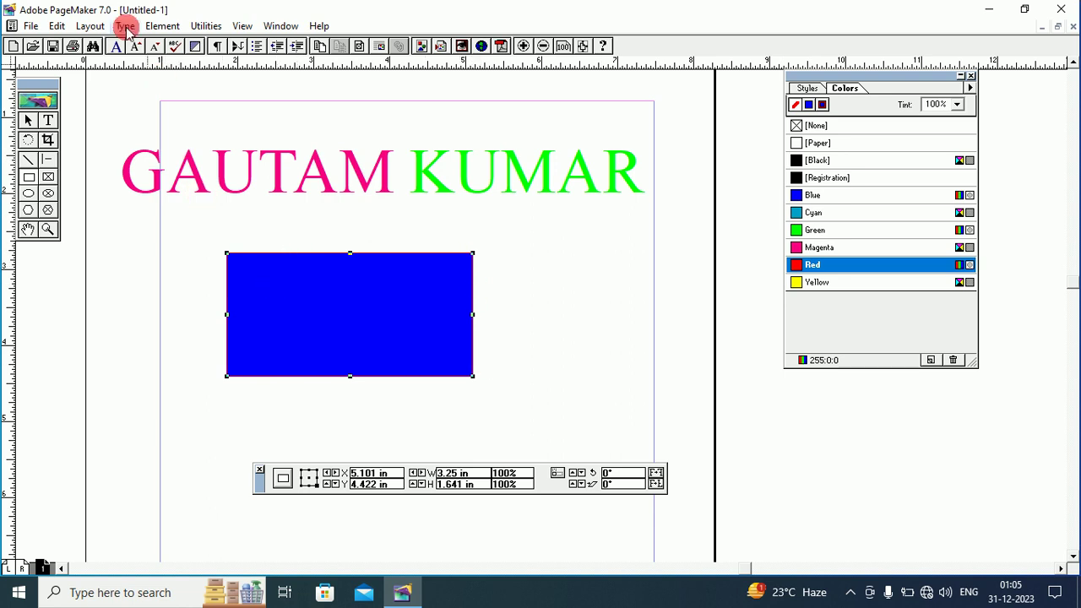
left_click(157, 26)
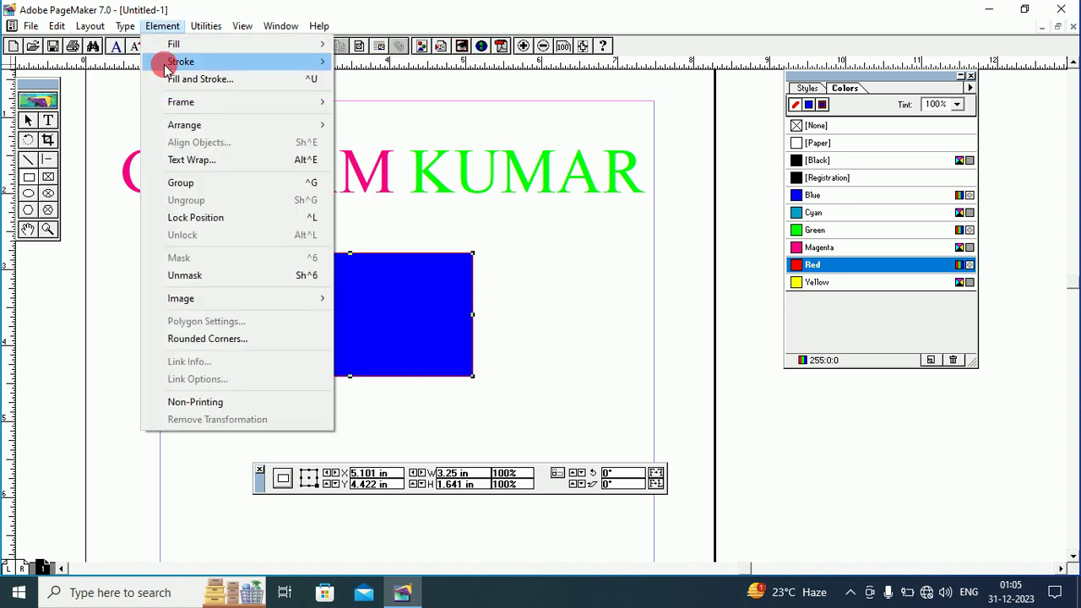
mouse_move(166, 65)
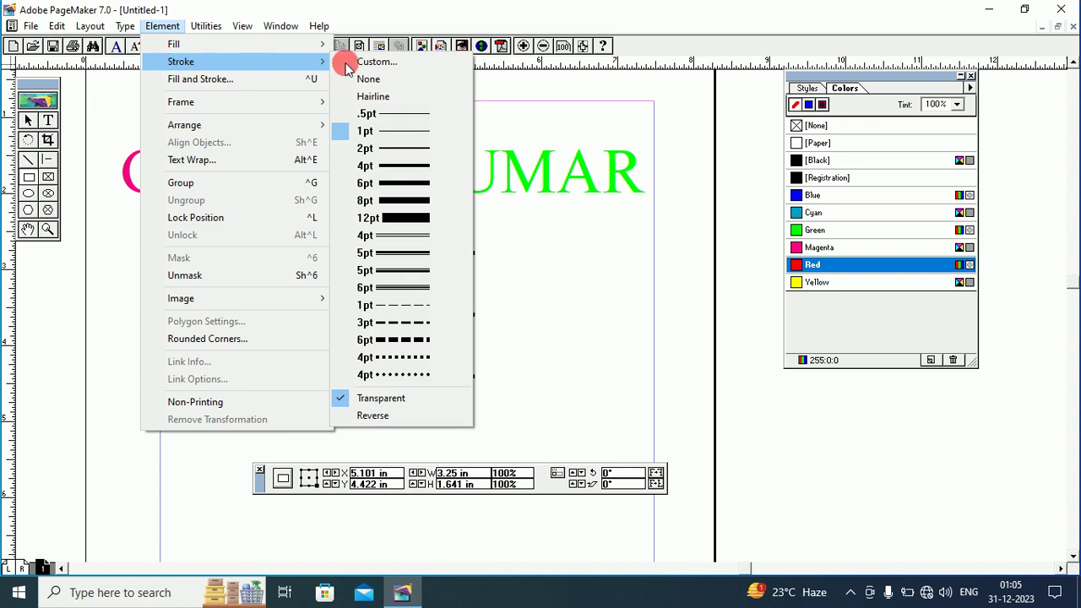
left_click(416, 202)
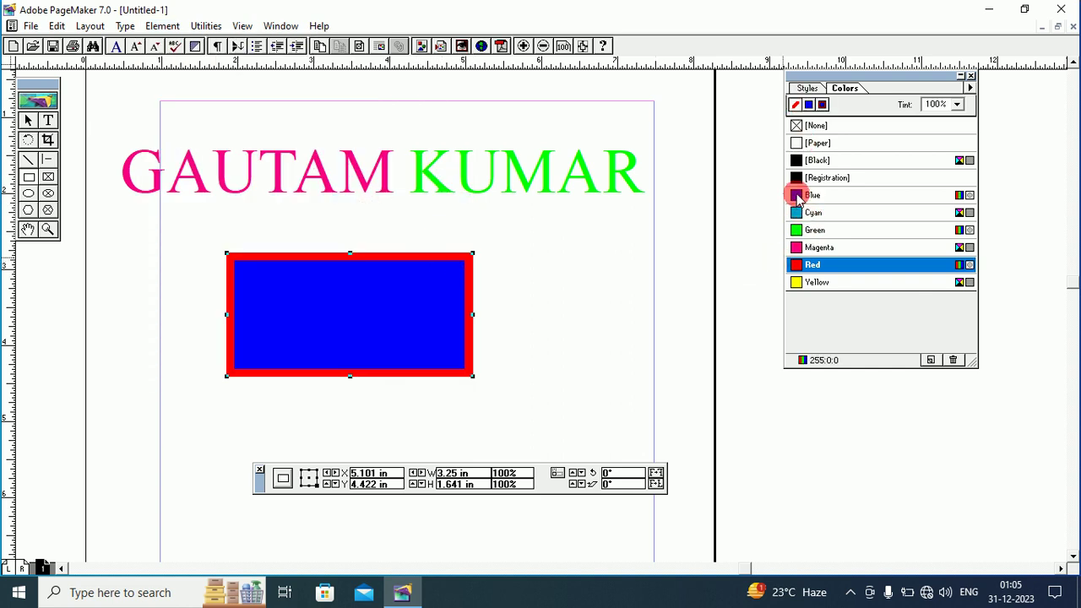
Step: Recolour the rectangle's outline Yellow and change its fill to Green
left_click_drag(796, 209, 415, 246)
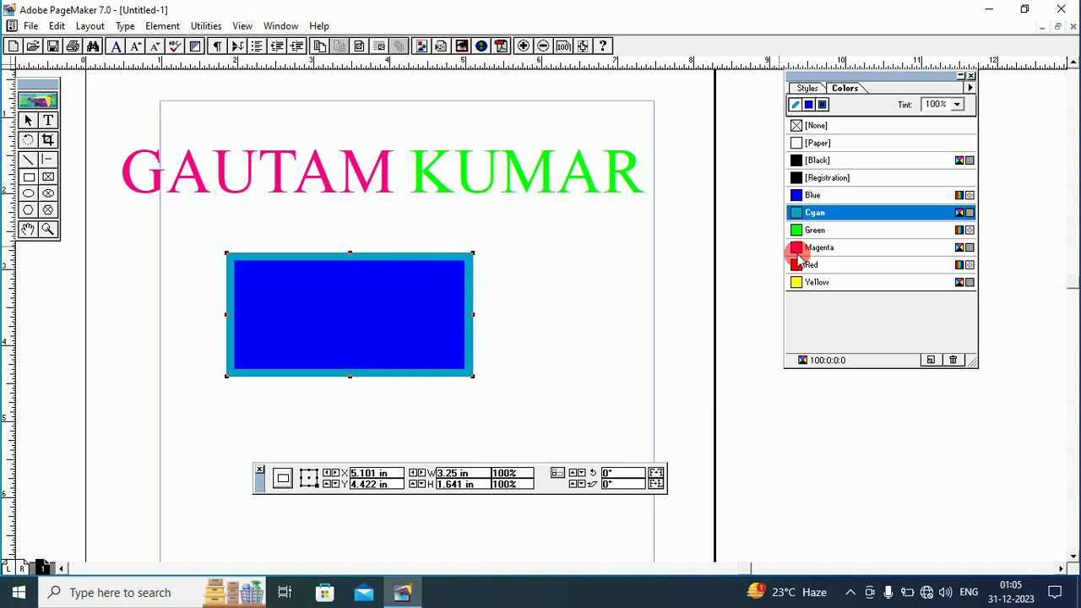
left_click_drag(799, 282, 425, 287)
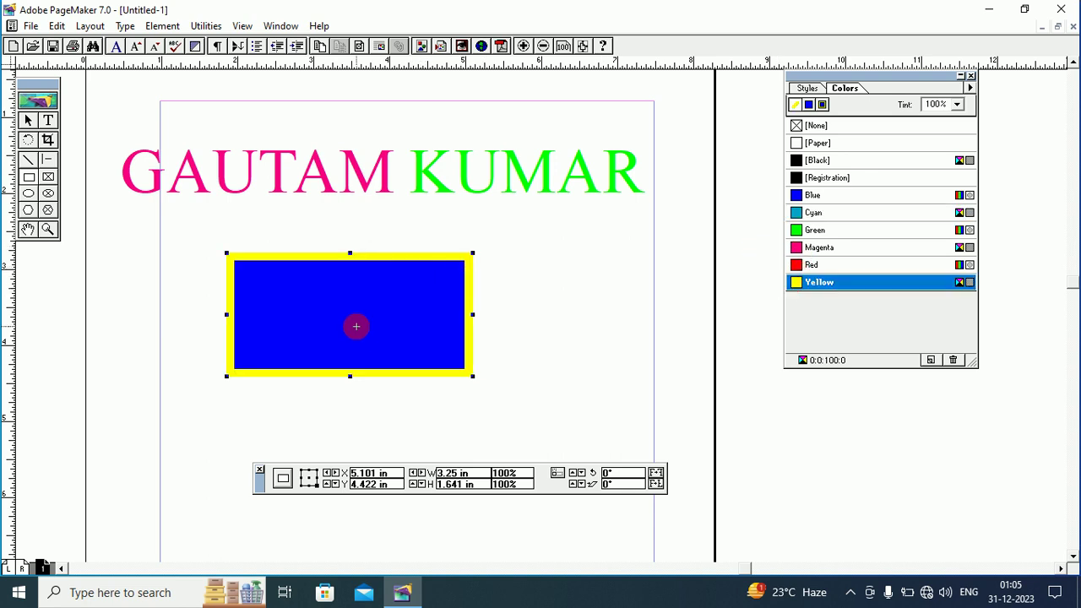
left_click(809, 105)
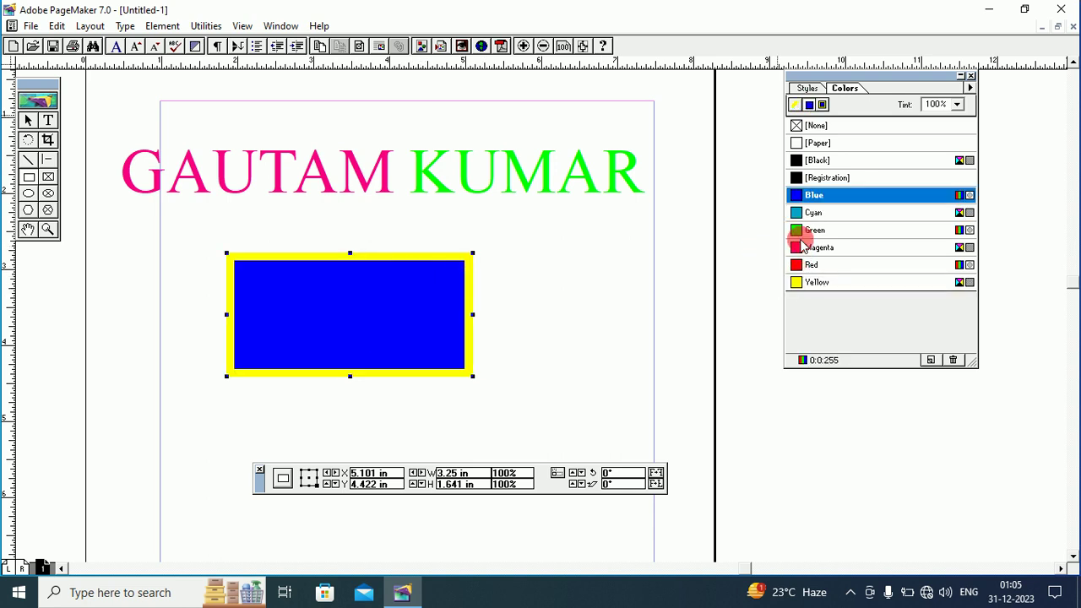
left_click_drag(798, 230, 321, 317)
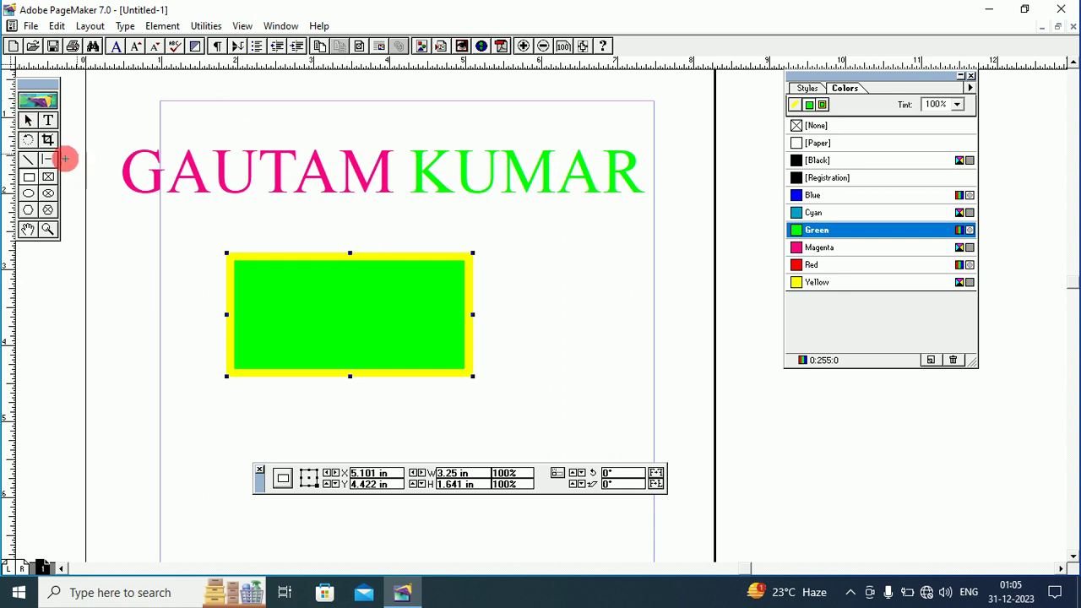
left_click(26, 140)
Step: Tilt the rectangle about 34° and set the polygon to 21 sides with 61% star inset
left_click_drag(262, 288, 135, 203)
left_click(28, 211)
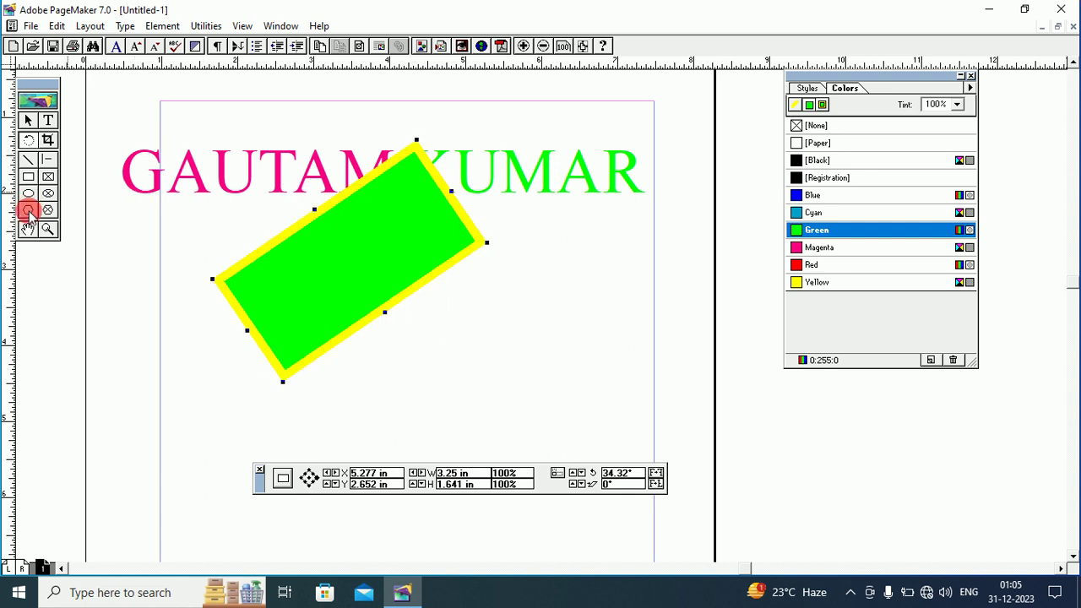
double_click(27, 211)
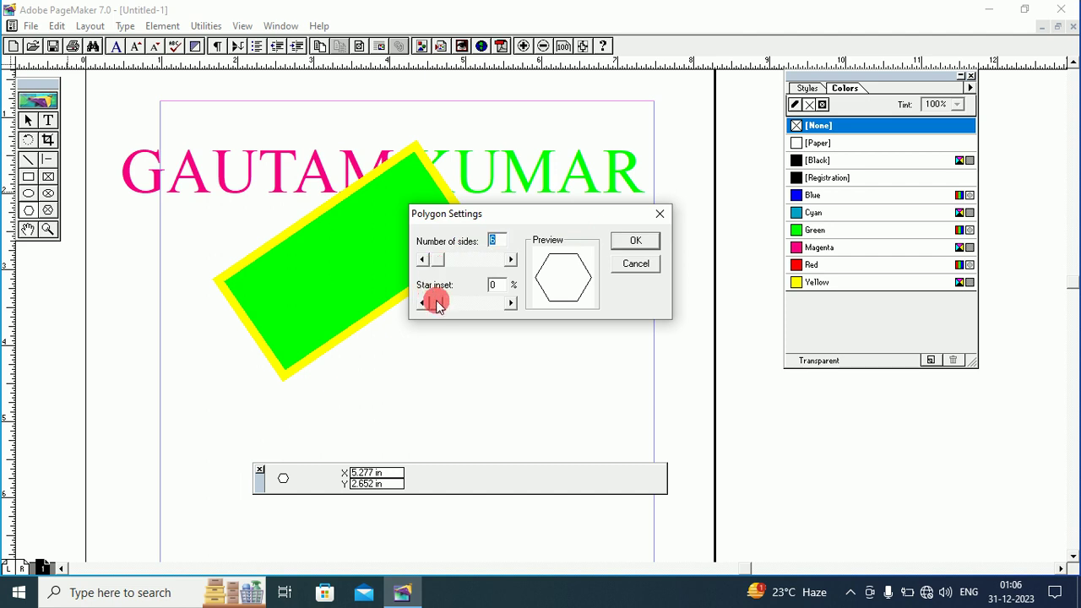
left_click_drag(434, 302, 472, 302)
mouse_move(438, 260)
left_mouse_down()
mouse_move(459, 258)
mouse_move(444, 261)
left_mouse_up()
left_click(636, 240)
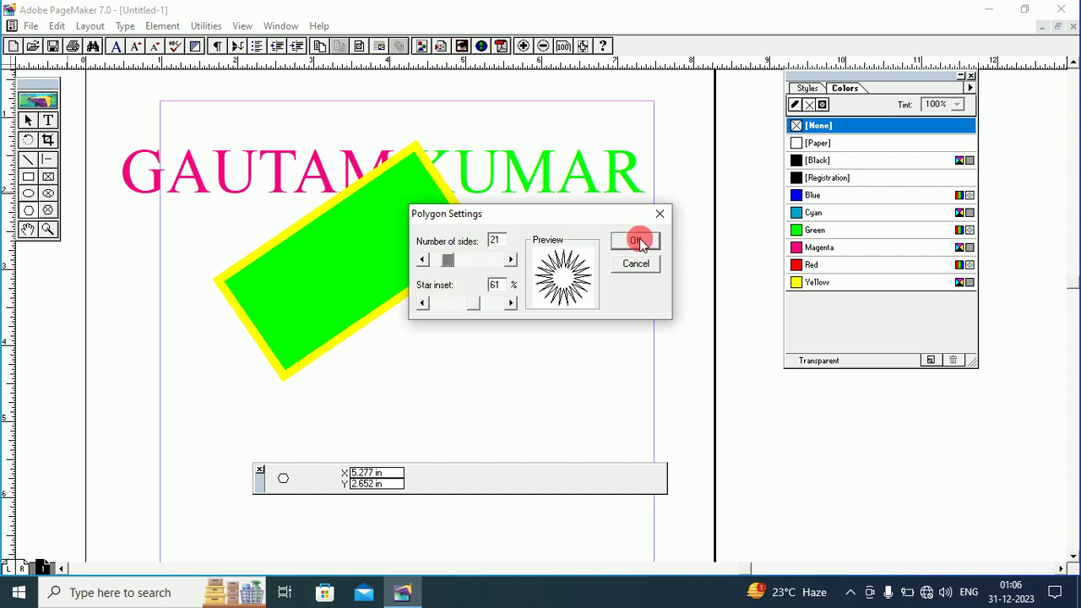
Step: Draw the 21-point starburst over the rectangle and fill it Blue
mouse_move(330, 234)
left_mouse_down()
mouse_move(504, 326)
mouse_move(513, 342)
left_mouse_up()
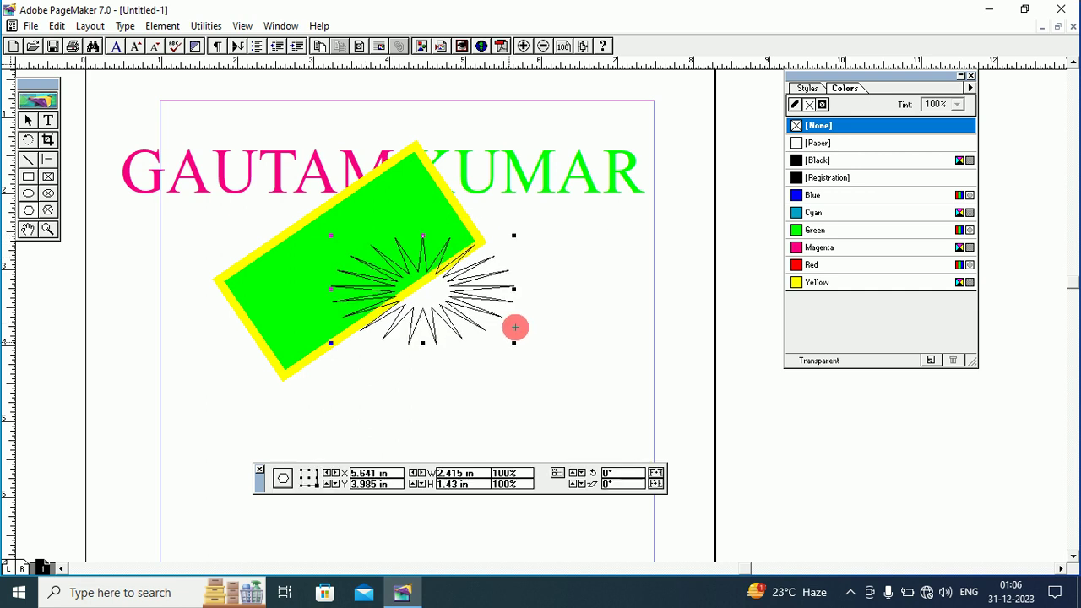
left_click(801, 195)
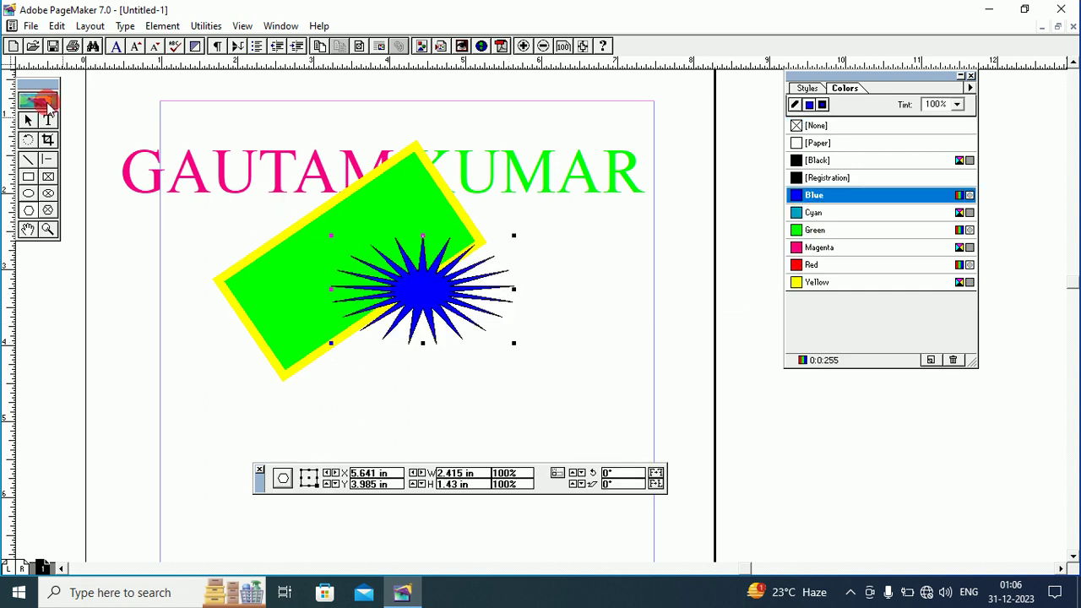
left_click(25, 120)
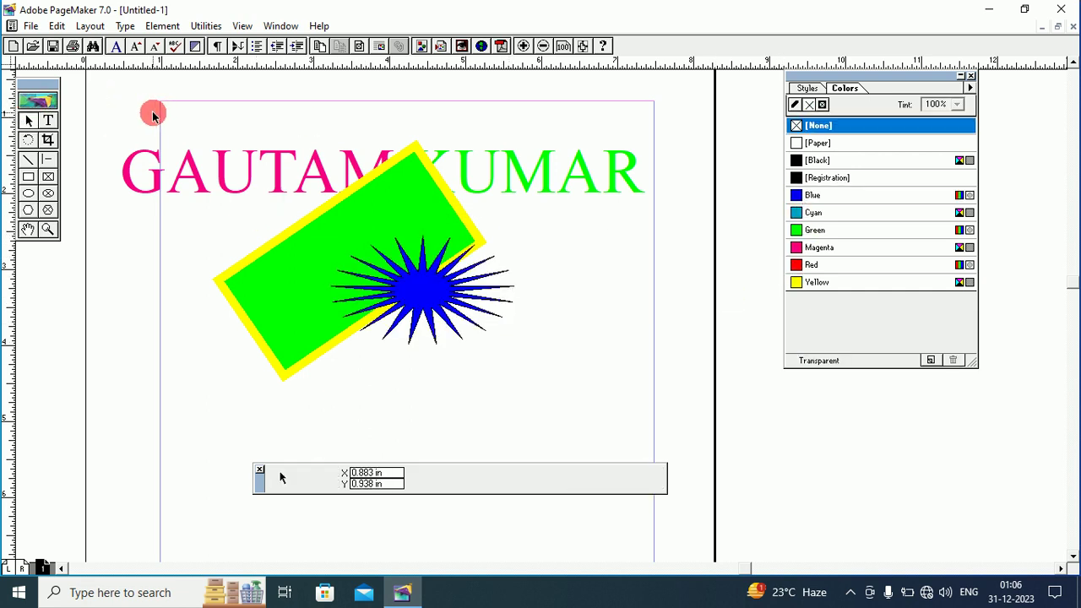
Step: Place the woman's portrait JPEG on the page, keeping a full copy of the graphic
left_click(25, 25)
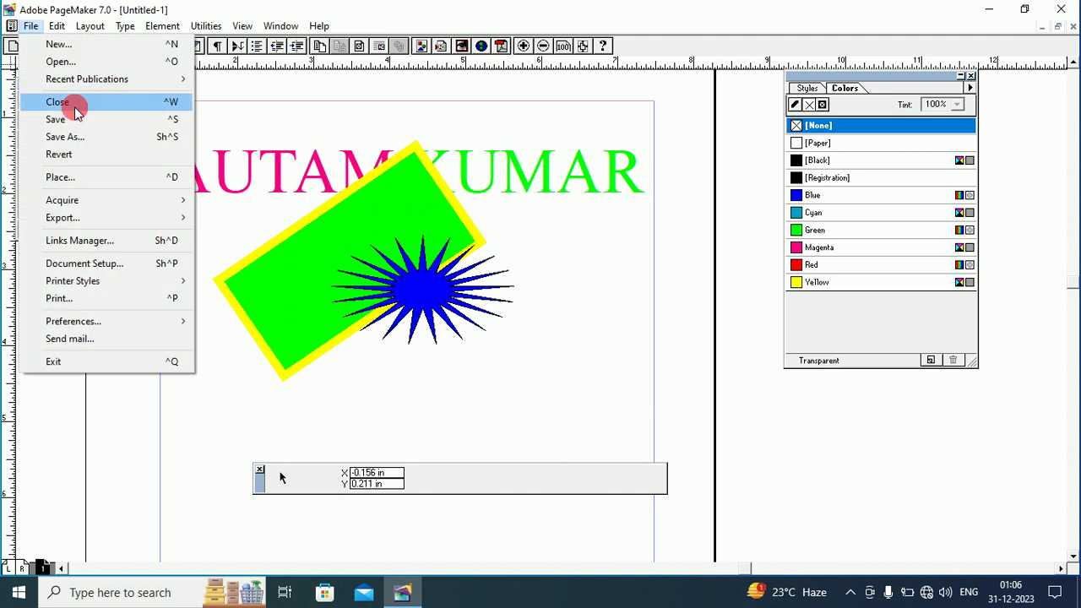
left_click(84, 177)
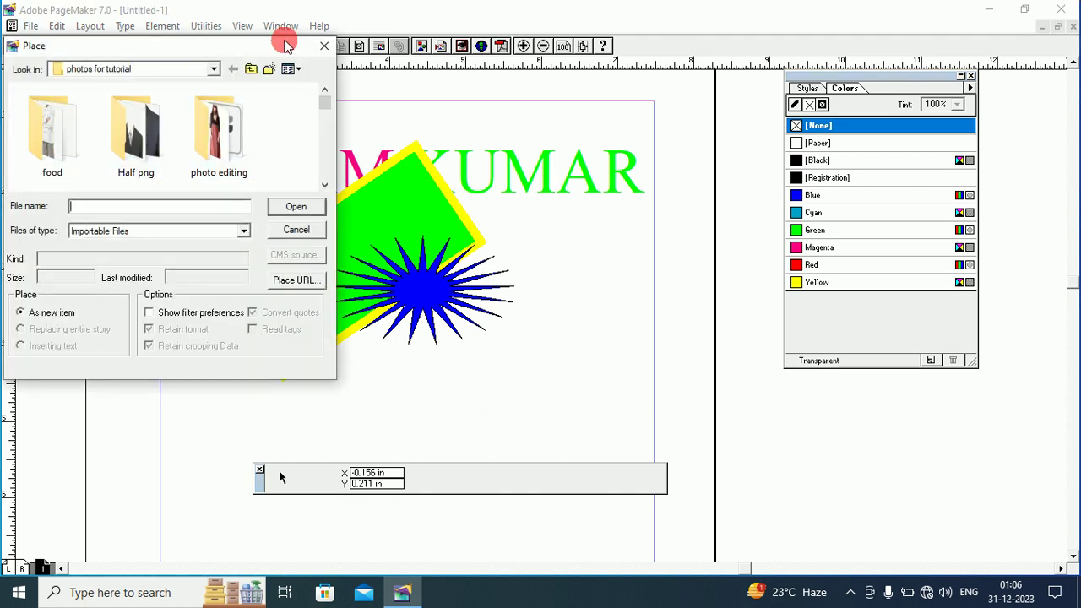
left_click_drag(325, 105, 326, 128)
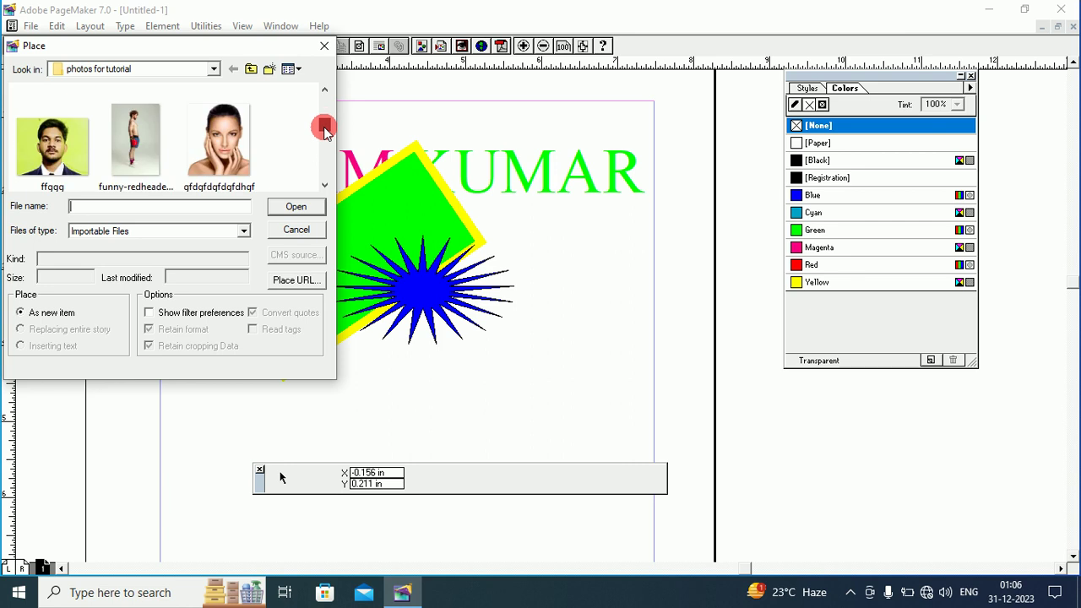
left_click(221, 137)
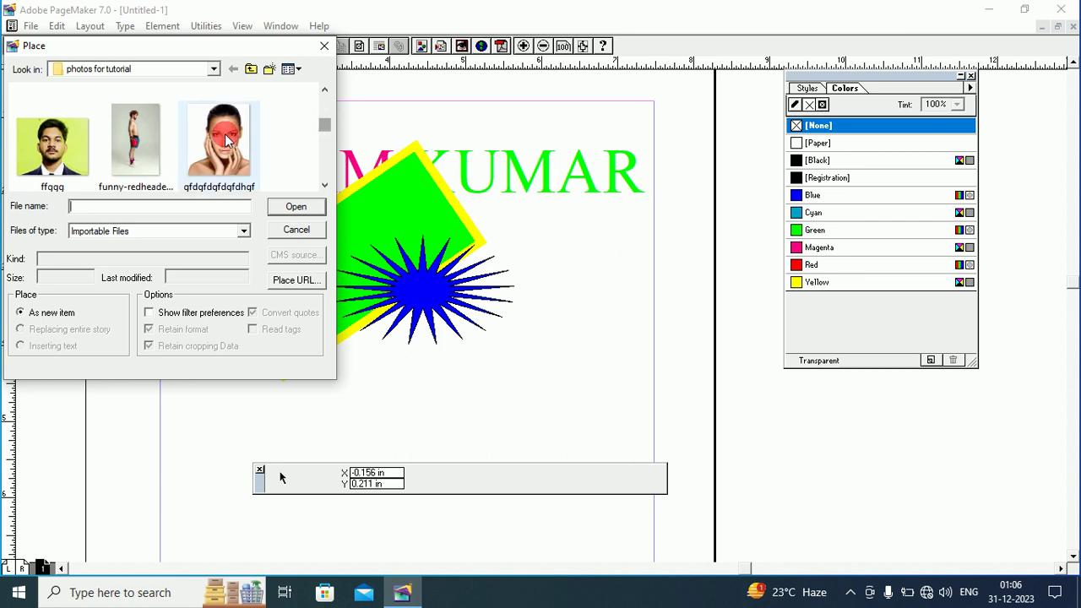
left_click(295, 206)
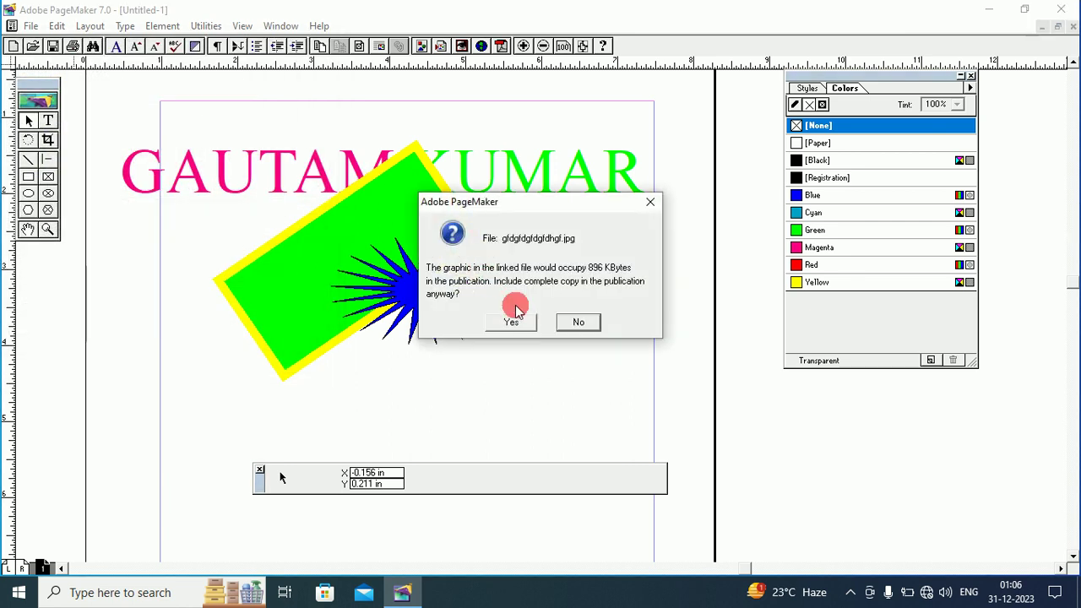
left_click(511, 325)
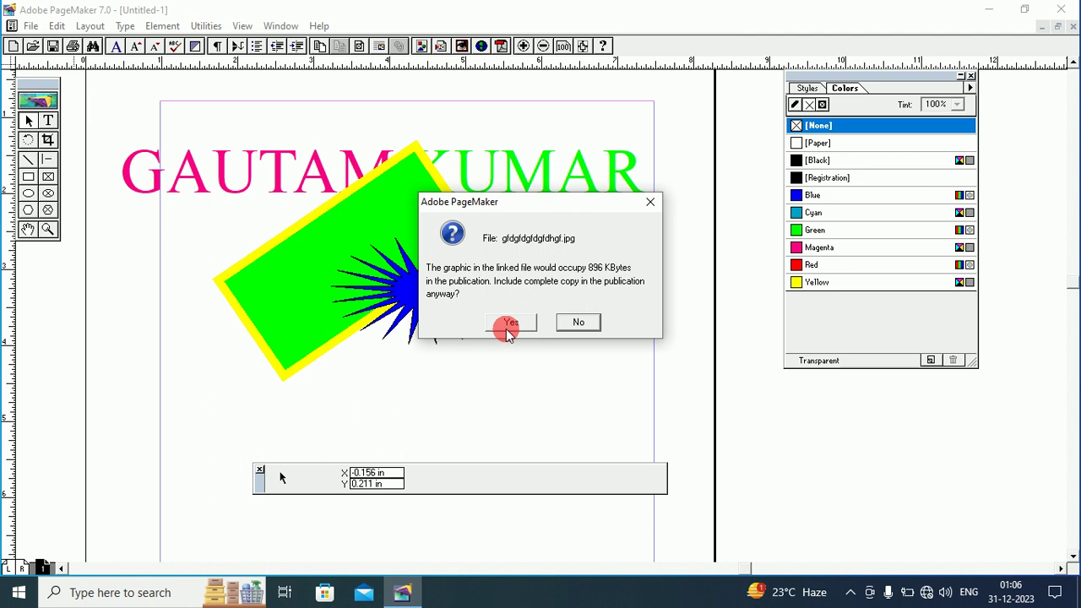
left_click_drag(213, 117, 390, 262)
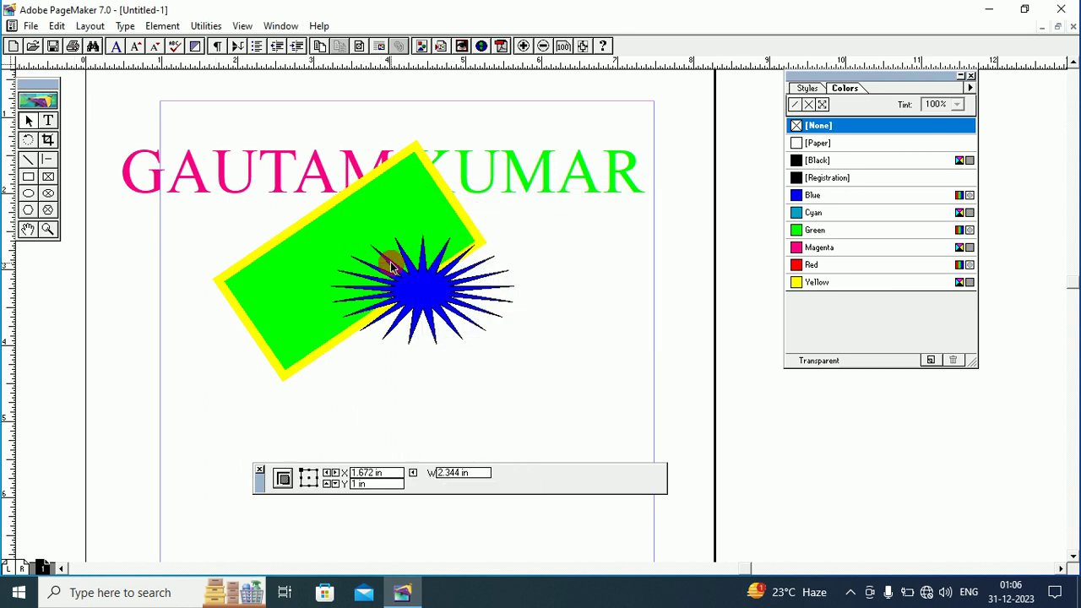
left_click_drag(320, 194, 544, 313)
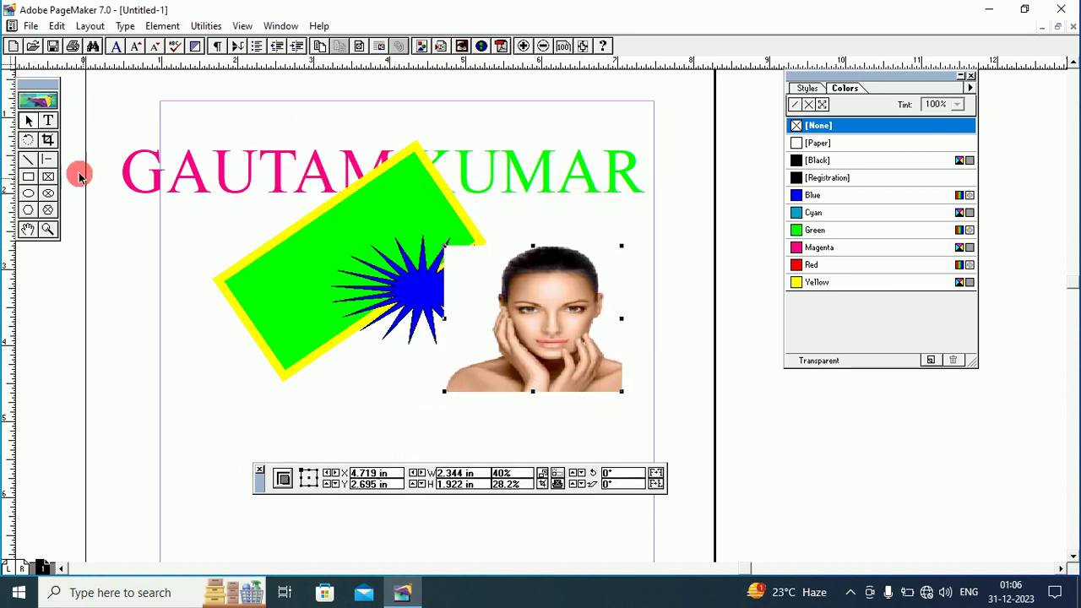
Step: Move the photo onto the green box, shift the heading above it, and draw a horizontal line
left_click(27, 123)
left_click_drag(498, 321, 319, 272)
left_click_drag(222, 186, 314, 249)
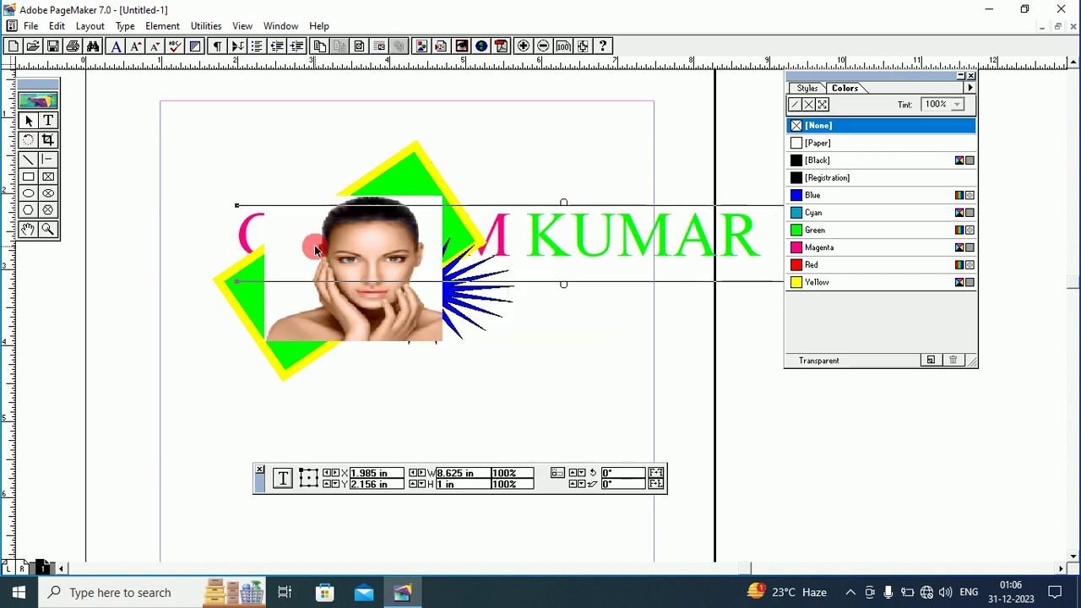
left_click_drag(251, 221, 208, 146)
left_click(49, 161)
left_click_drag(164, 225, 434, 233)
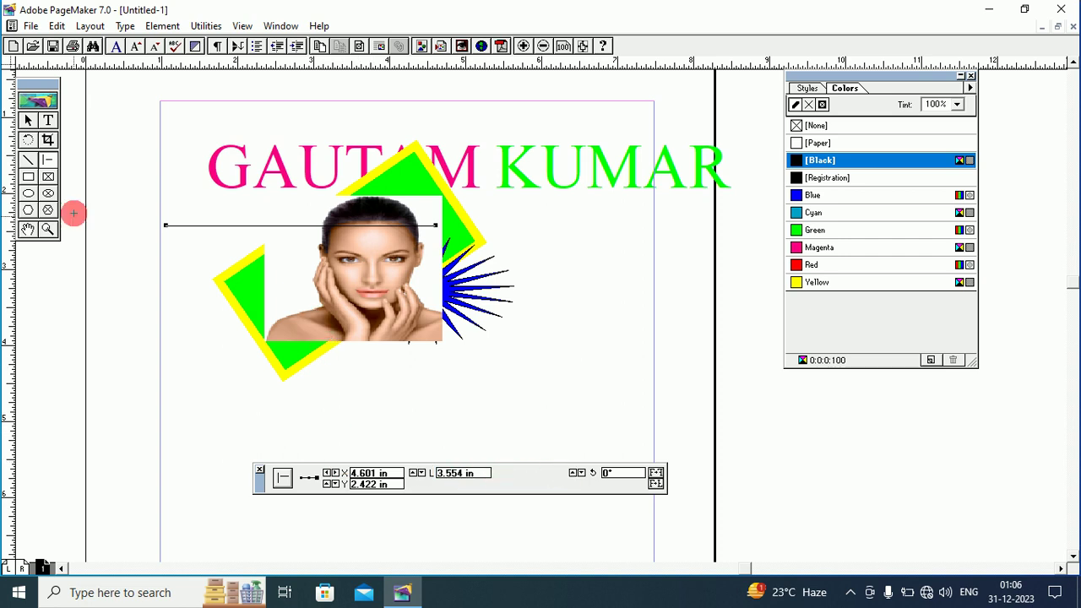
Step: Rotate the line to -50.89° across the photo and give it a 6pt double-line stroke
left_click(28, 140)
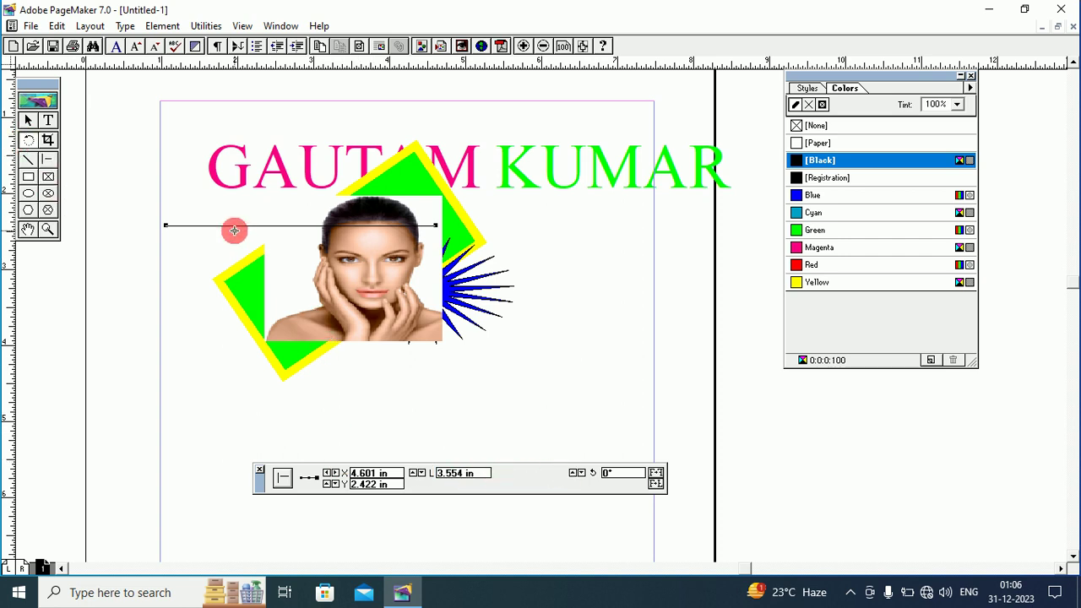
left_click_drag(234, 228, 383, 405)
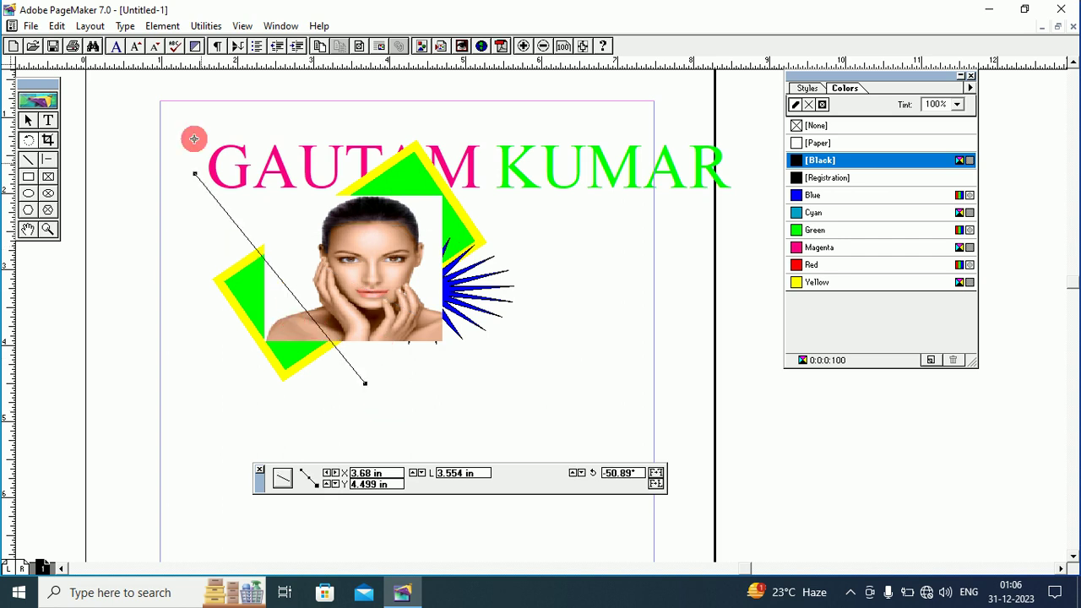
left_click(160, 26)
mouse_move(160, 61)
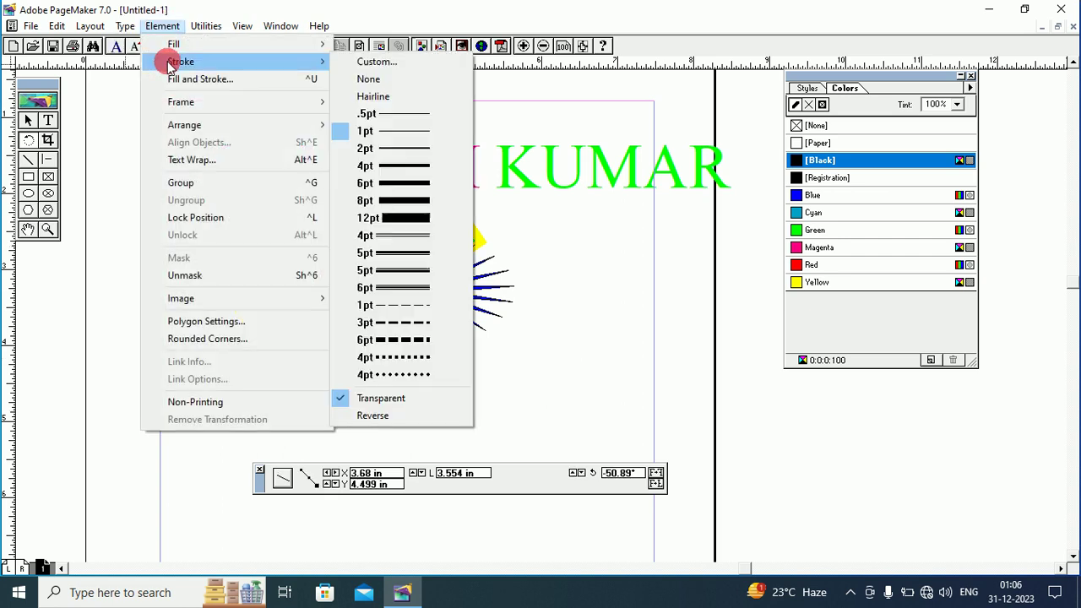
left_click(412, 289)
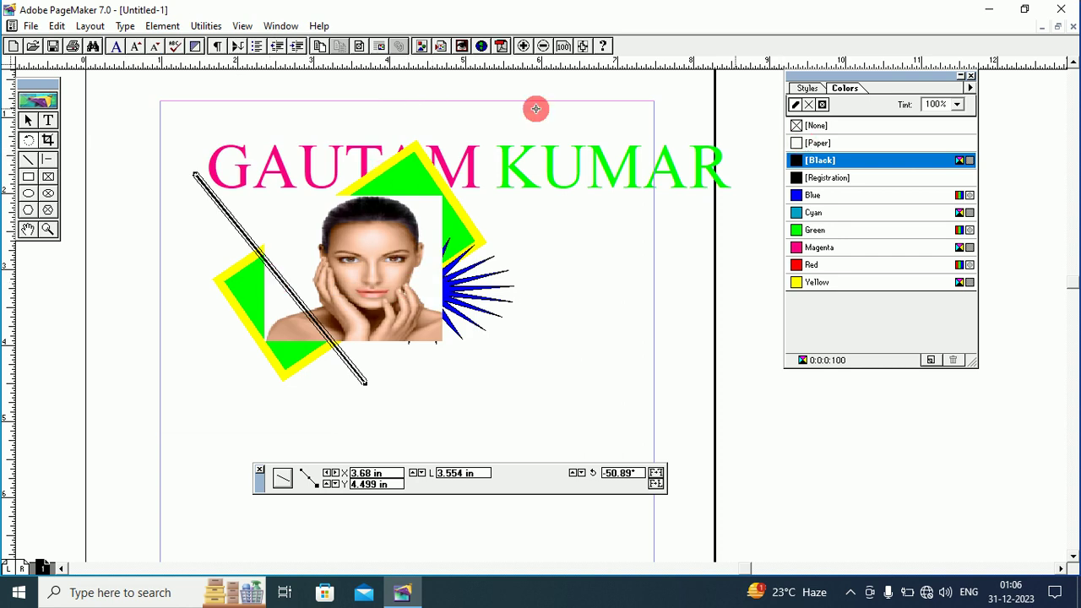
Step: Set the line's stroke colour to Red in the Fill and Stroke settings
left_click(161, 26)
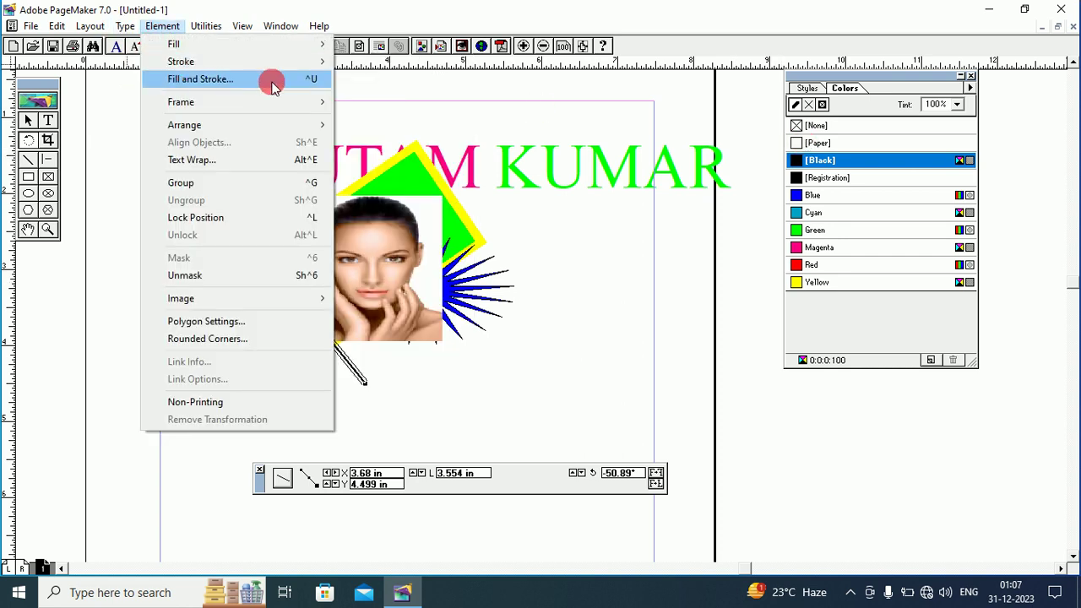
mouse_move(235, 44)
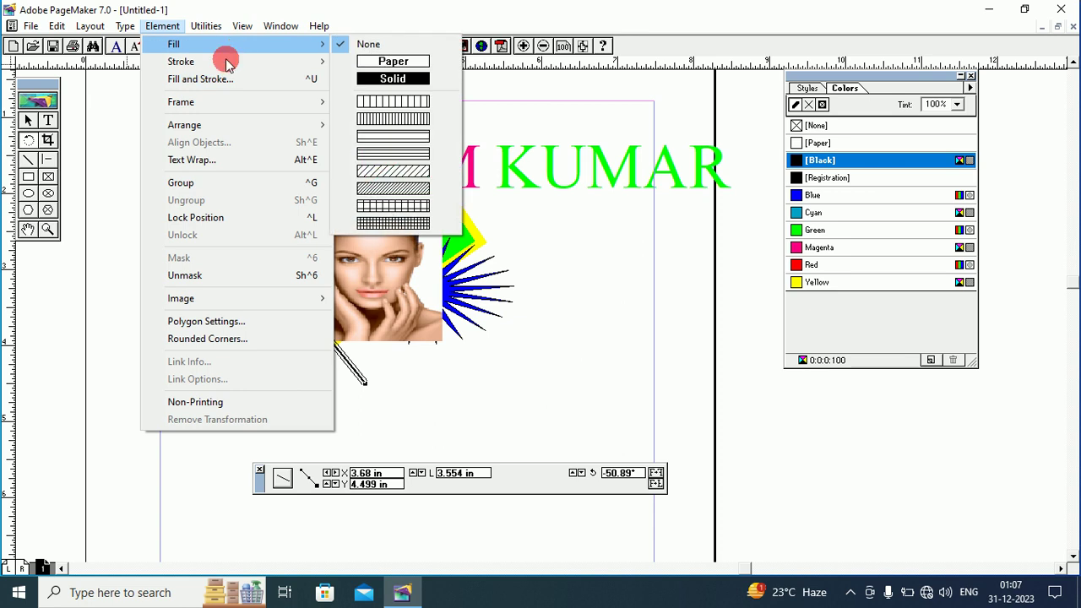
left_click(229, 79)
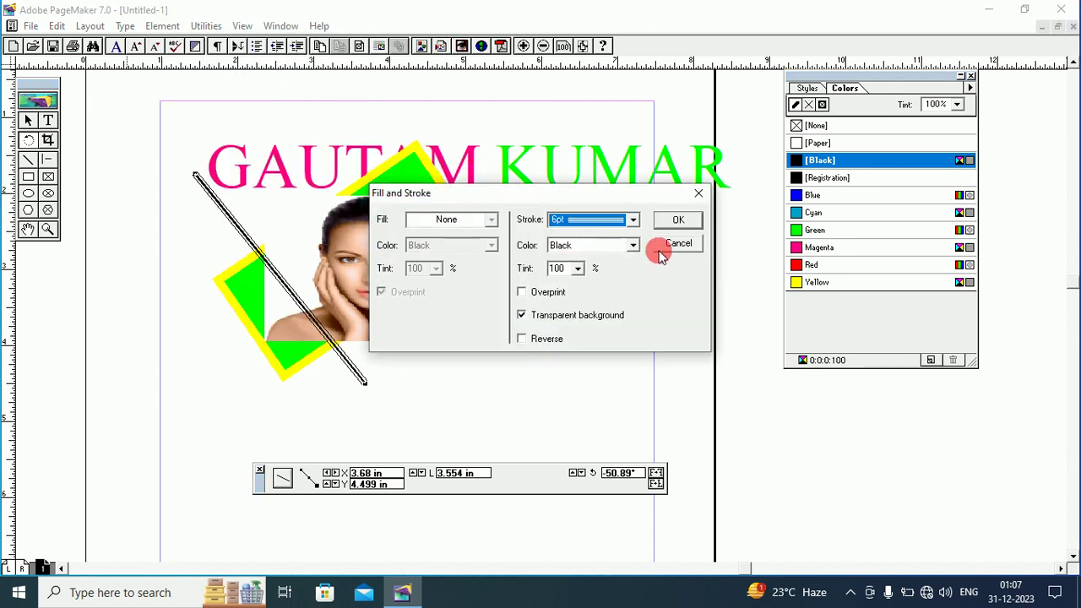
left_click(633, 246)
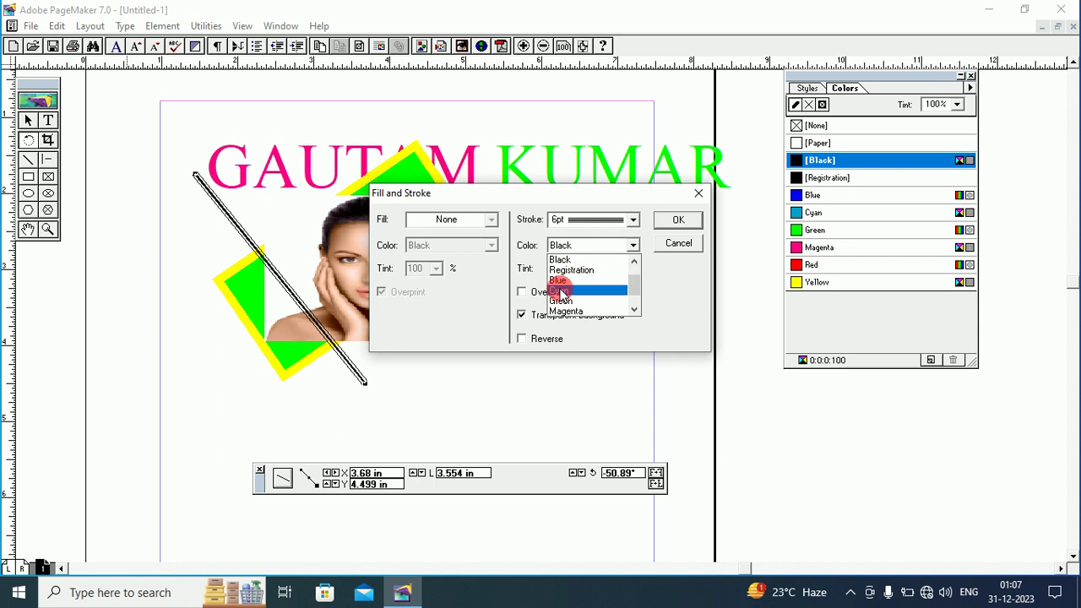
left_click(561, 291)
left_click(594, 246)
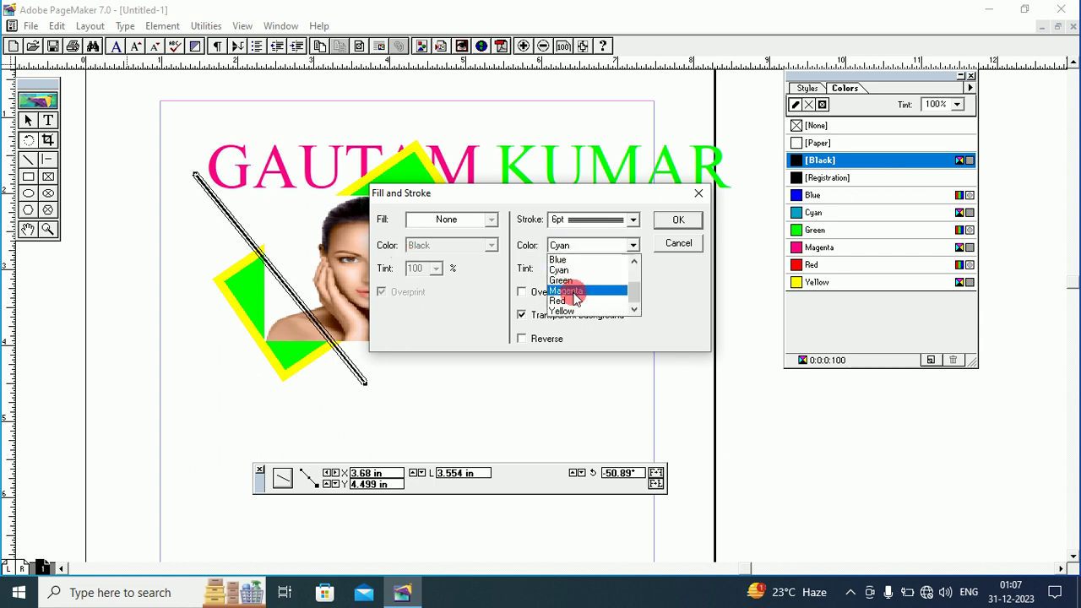
left_click(560, 301)
left_click(675, 221)
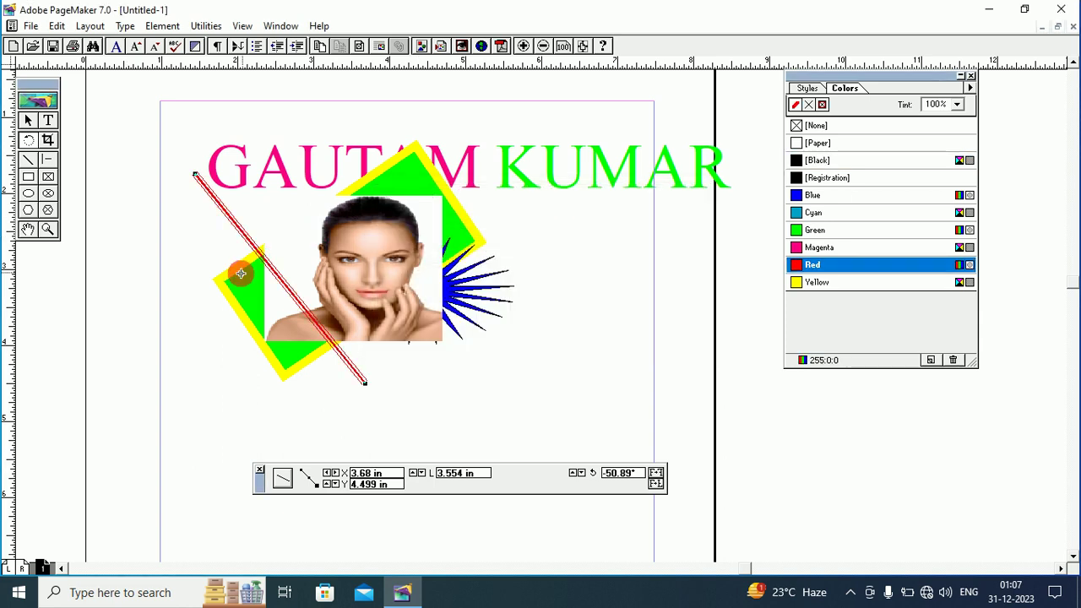
left_click(27, 122)
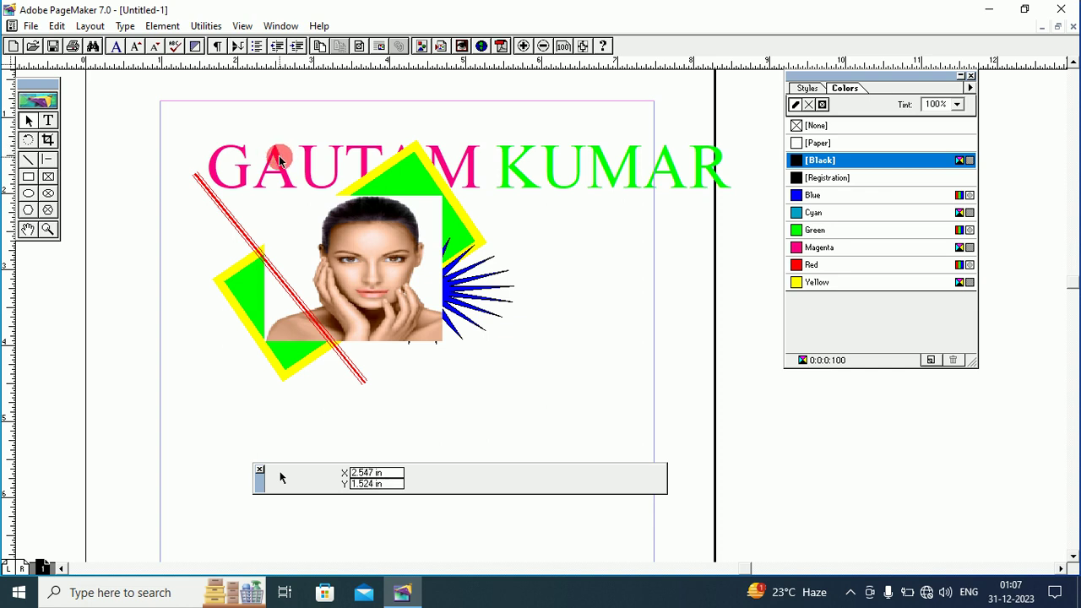
Step: Select the GAUTAM KUMAR heading and bring up the File > Save dialog
left_click(283, 150)
left_click(139, 107)
left_click(31, 26)
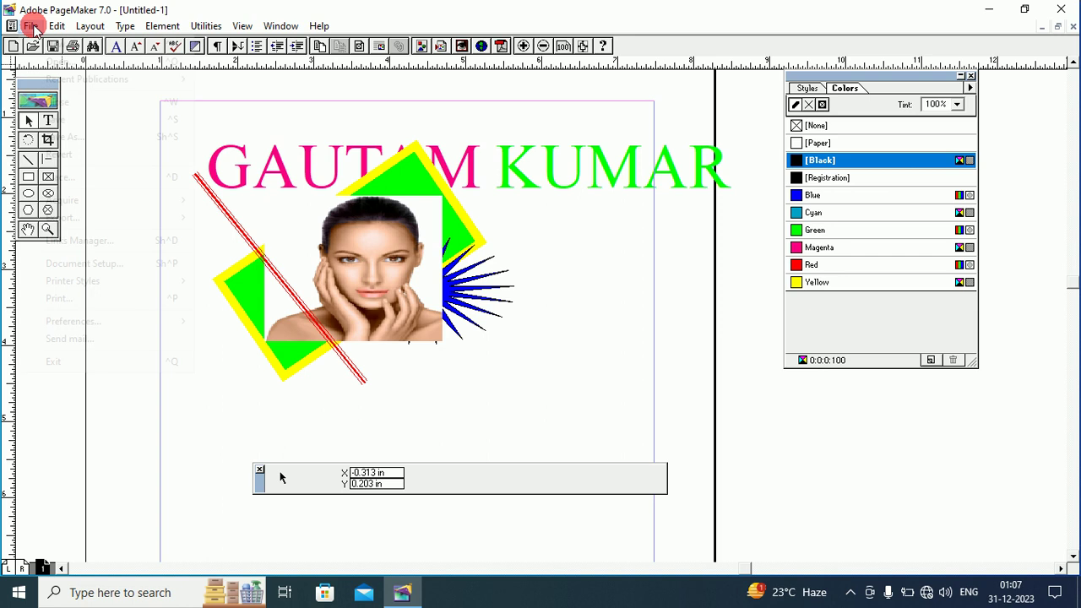
mouse_move(57, 25)
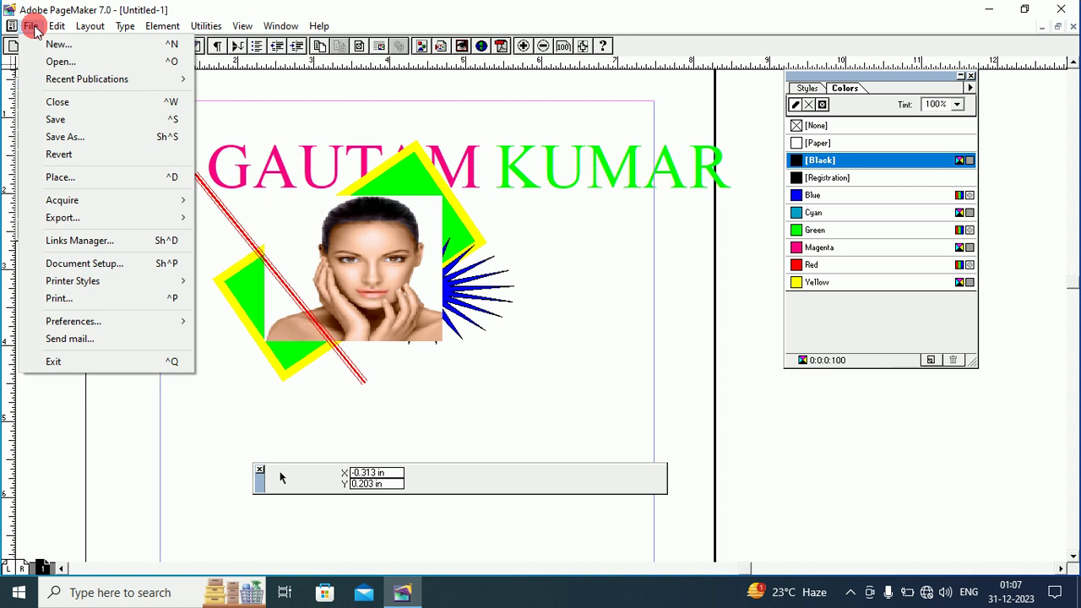
left_click(70, 121)
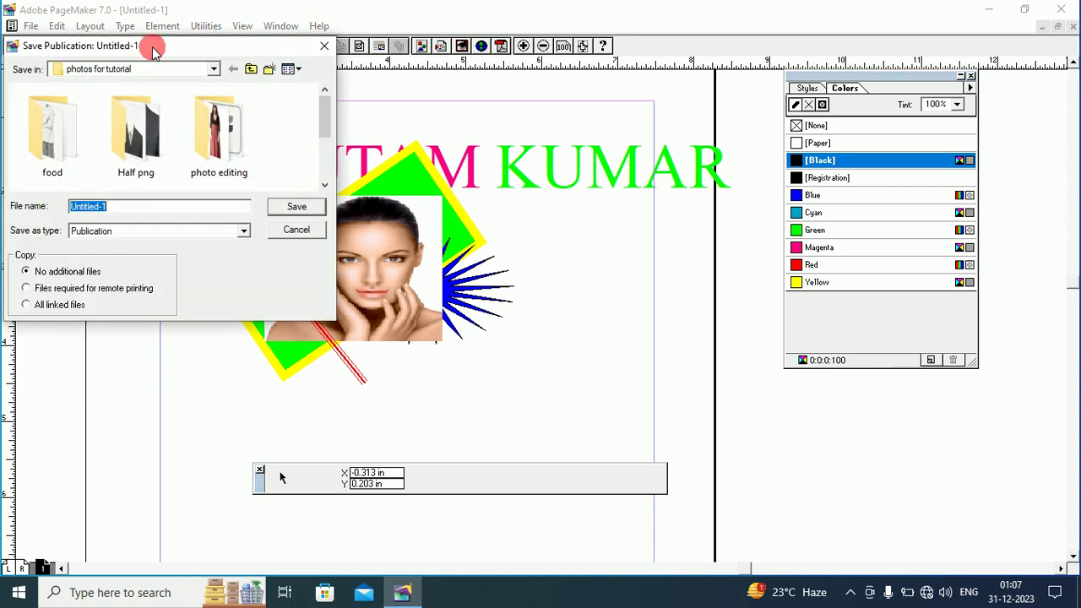
Step: Save the publication as 'my file' on the Desktop with file type Publication
left_click_drag(152, 51, 276, 68)
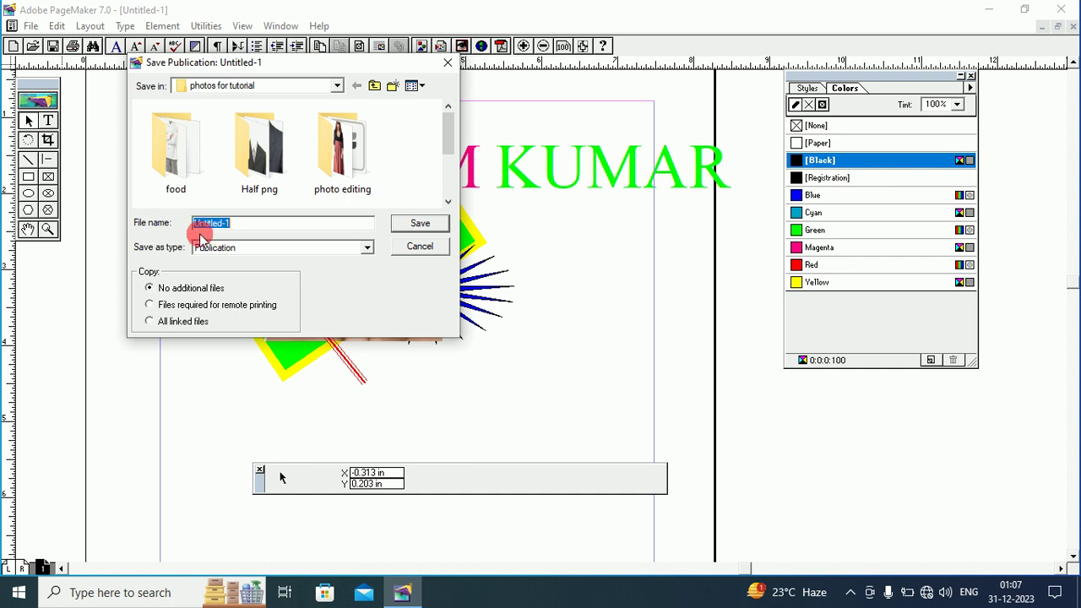
left_click_drag(251, 224, 181, 225)
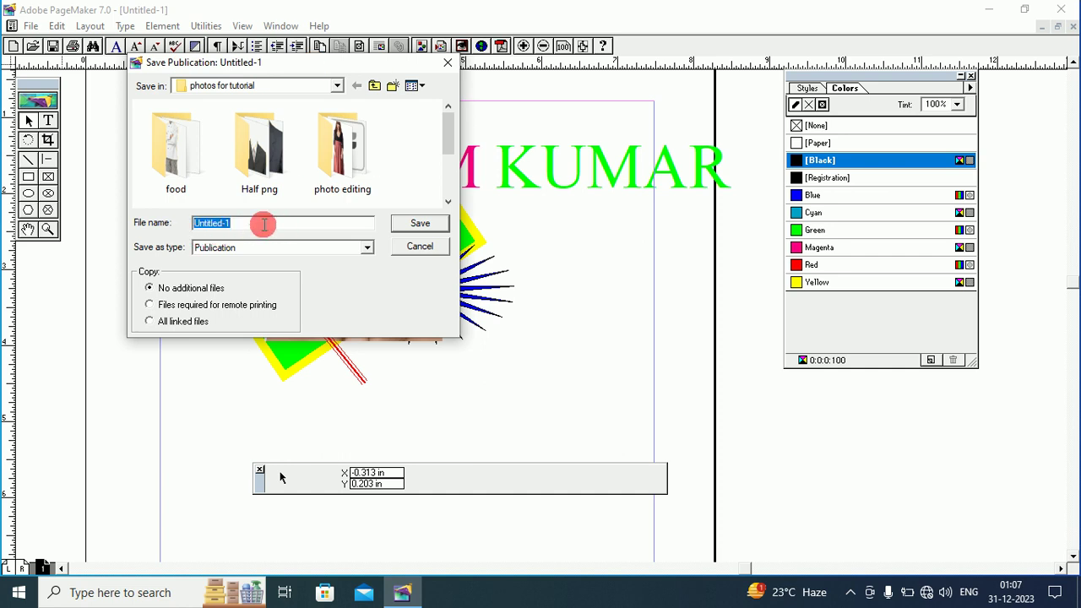
type("my ")
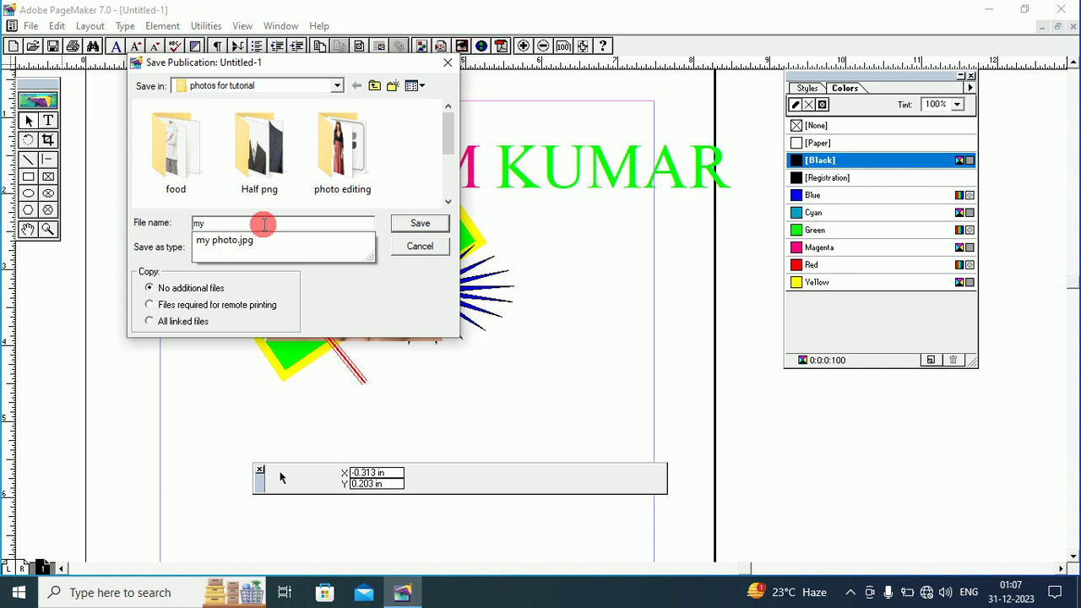
type("file")
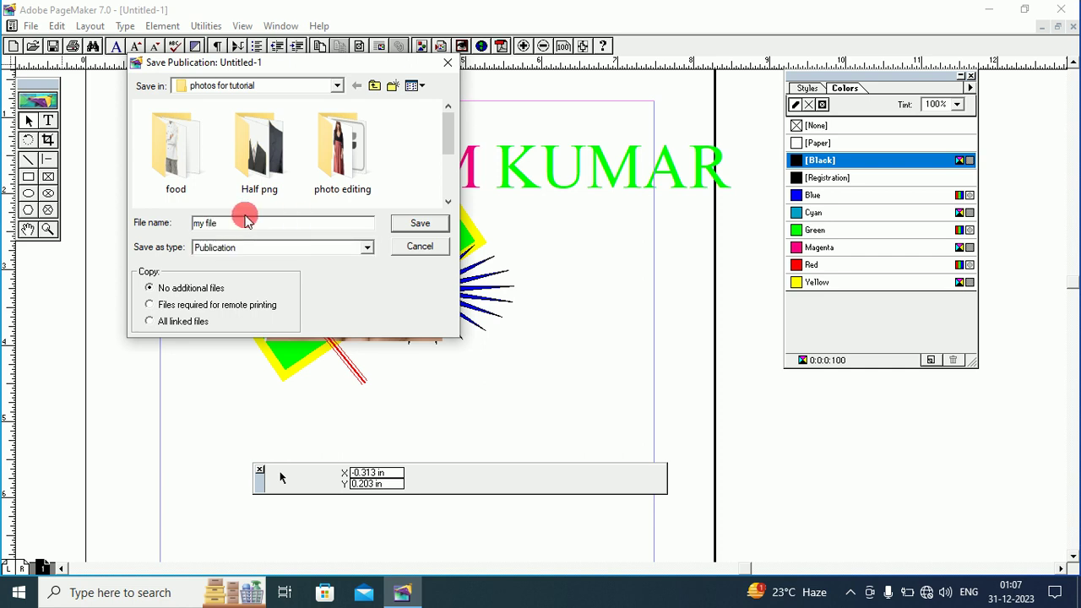
left_click(309, 85)
left_click_drag(341, 320, 338, 109)
left_click(215, 101)
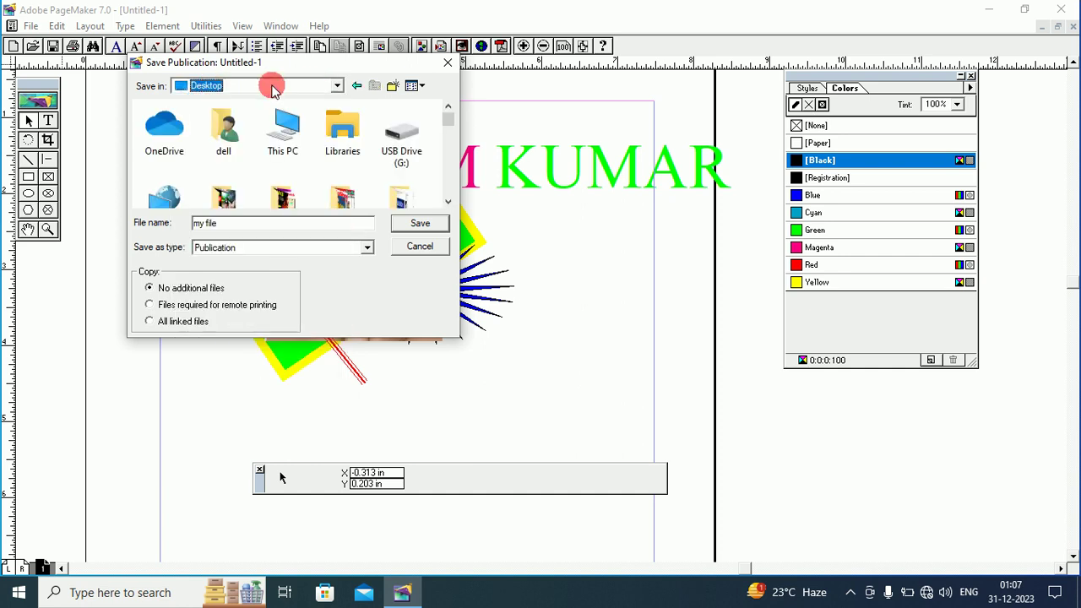
left_click(227, 249)
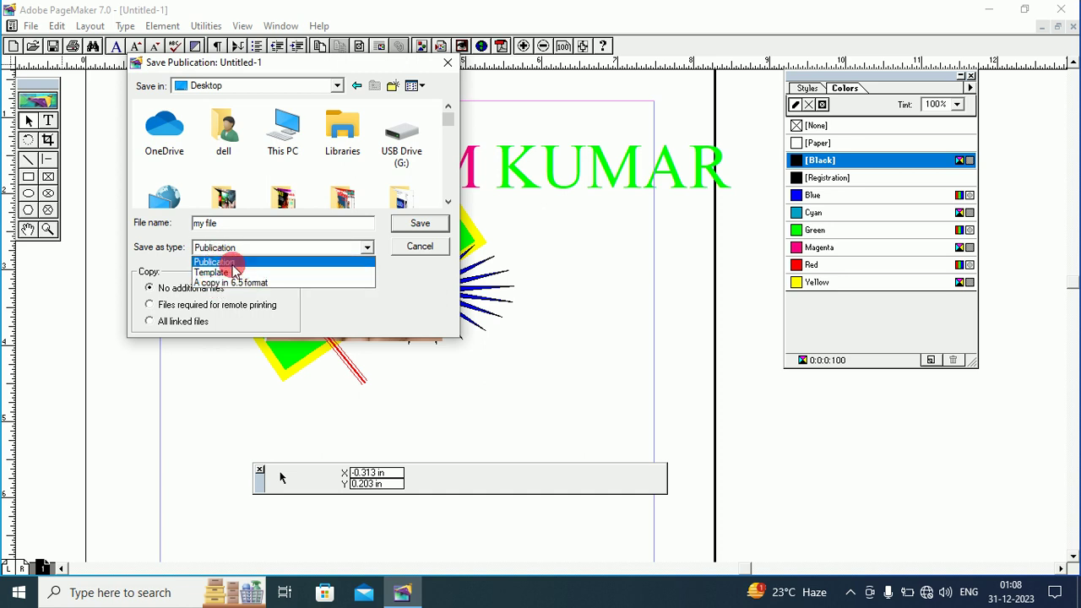
left_click(230, 262)
left_click(426, 226)
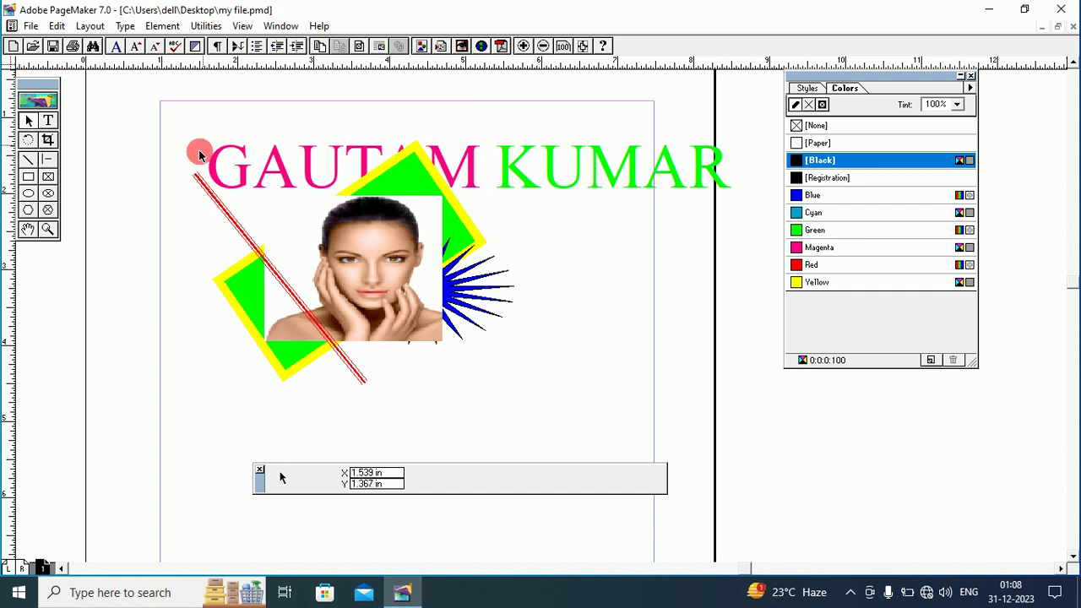
left_click(31, 26)
left_click(49, 66)
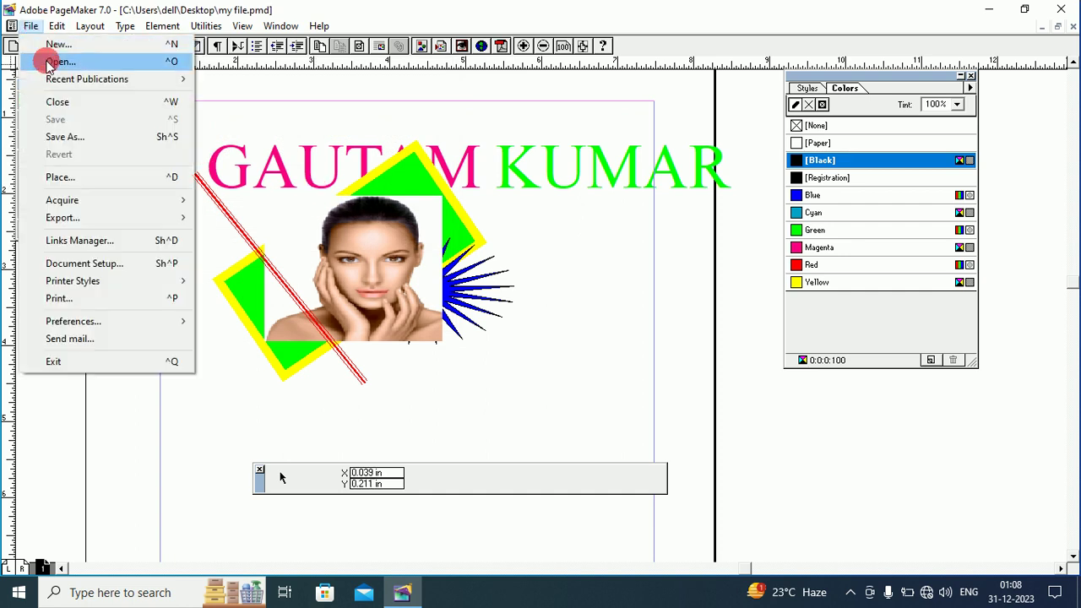
mouse_move(53, 77)
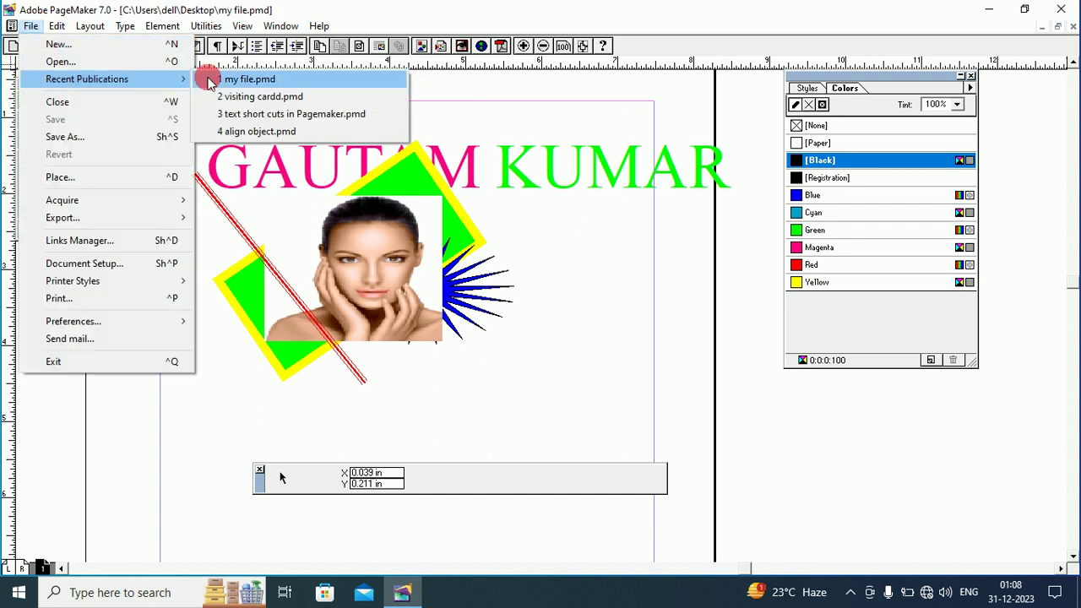
left_click(243, 26)
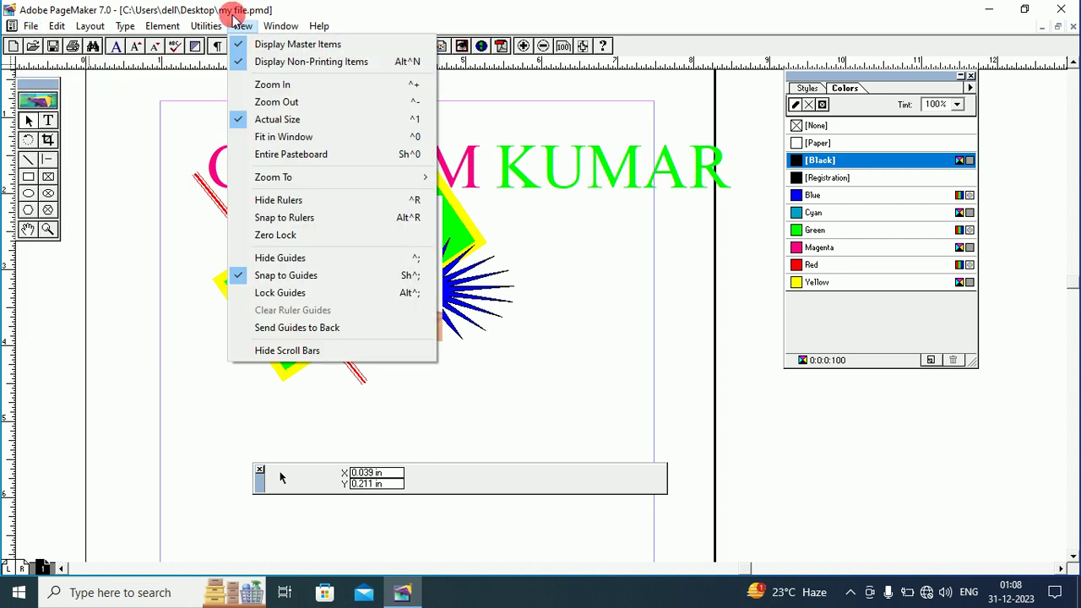
left_click(113, 102)
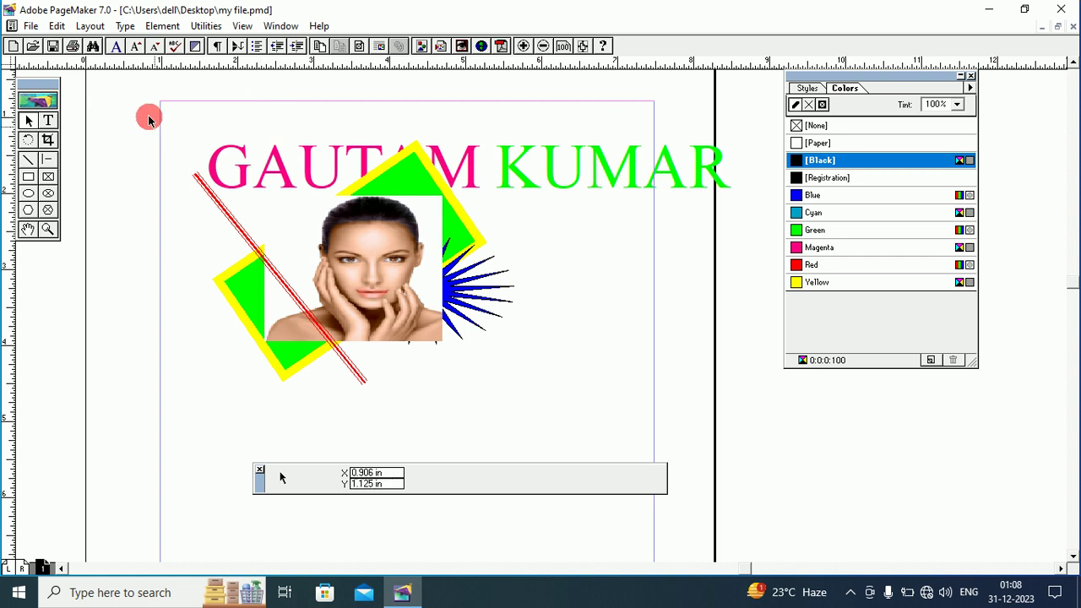
left_click(27, 27)
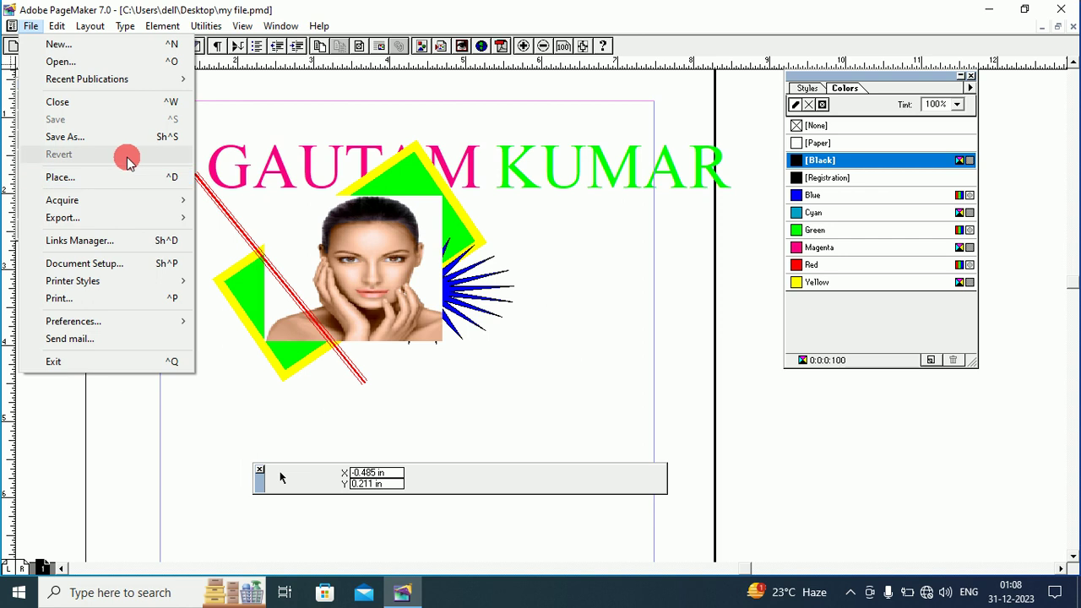
mouse_move(102, 222)
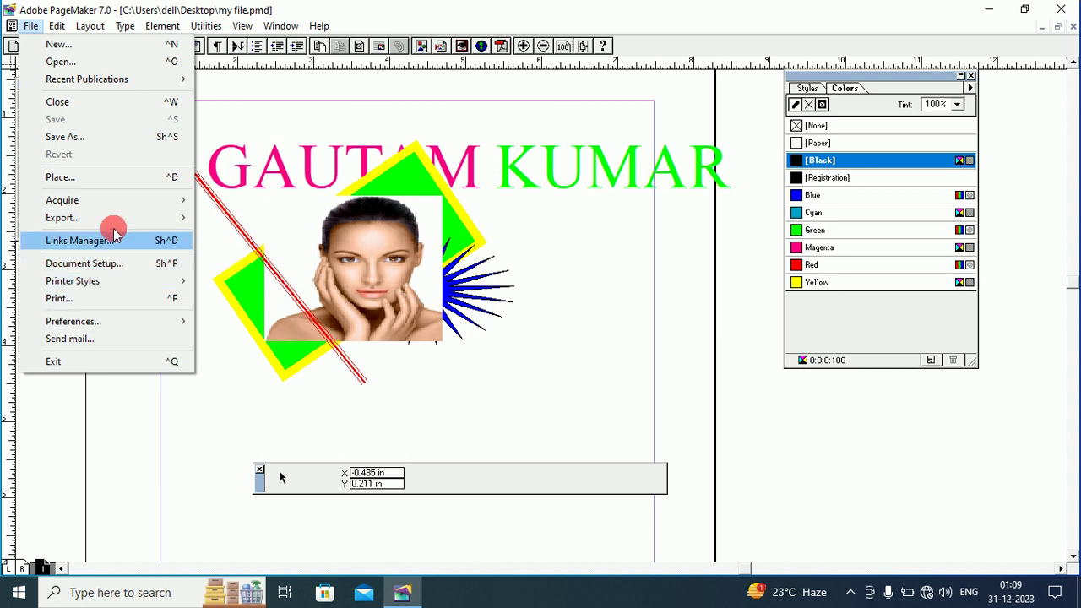
mouse_move(113, 216)
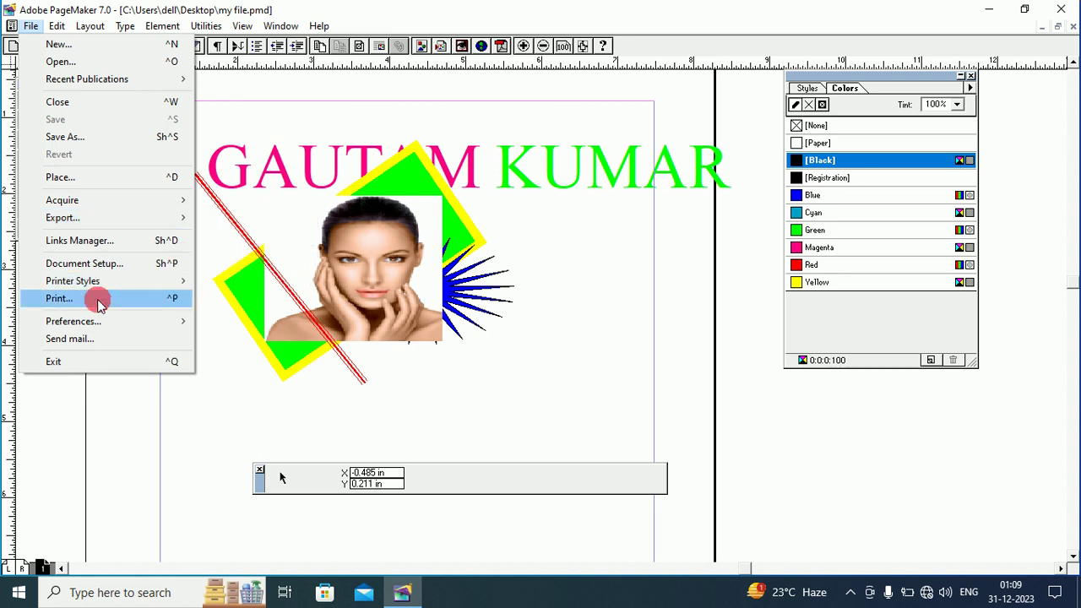
Step: Print the page with Microsoft Print to PDF selected as the printer
left_click(59, 298)
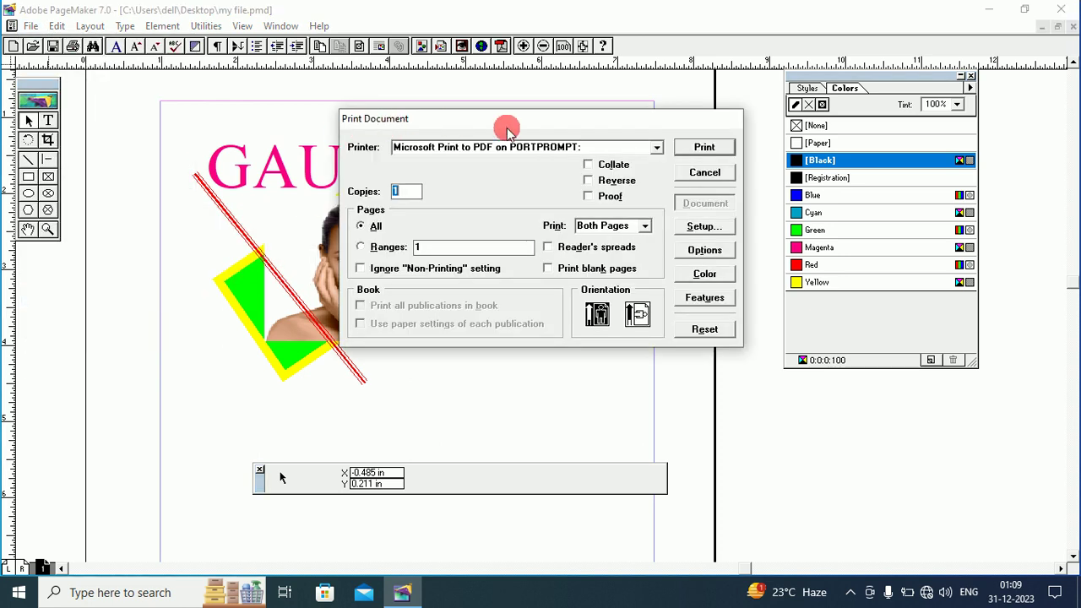
left_click(448, 152)
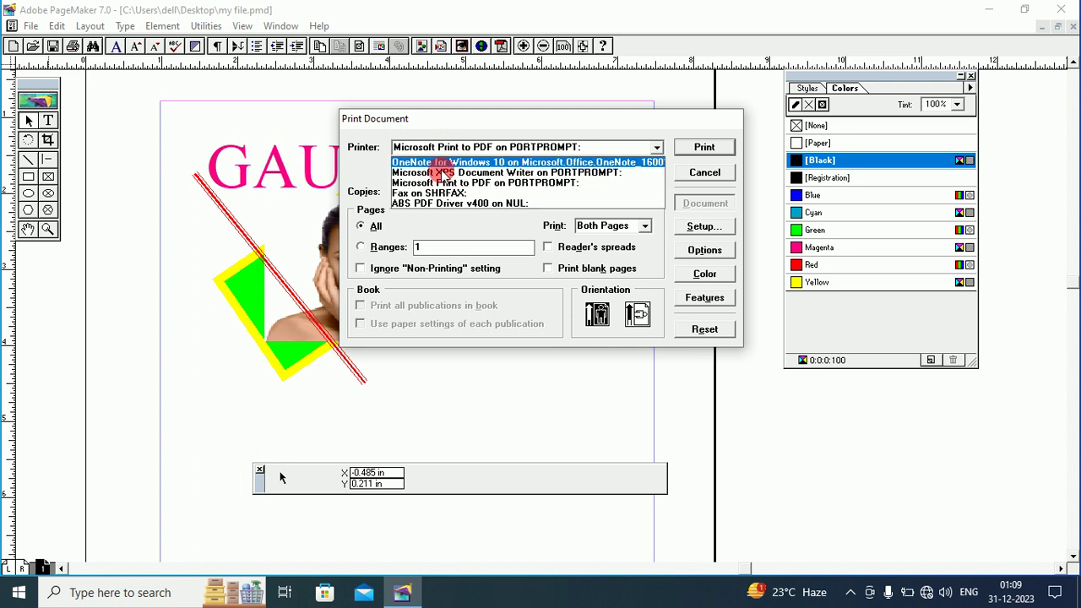
left_click(512, 187)
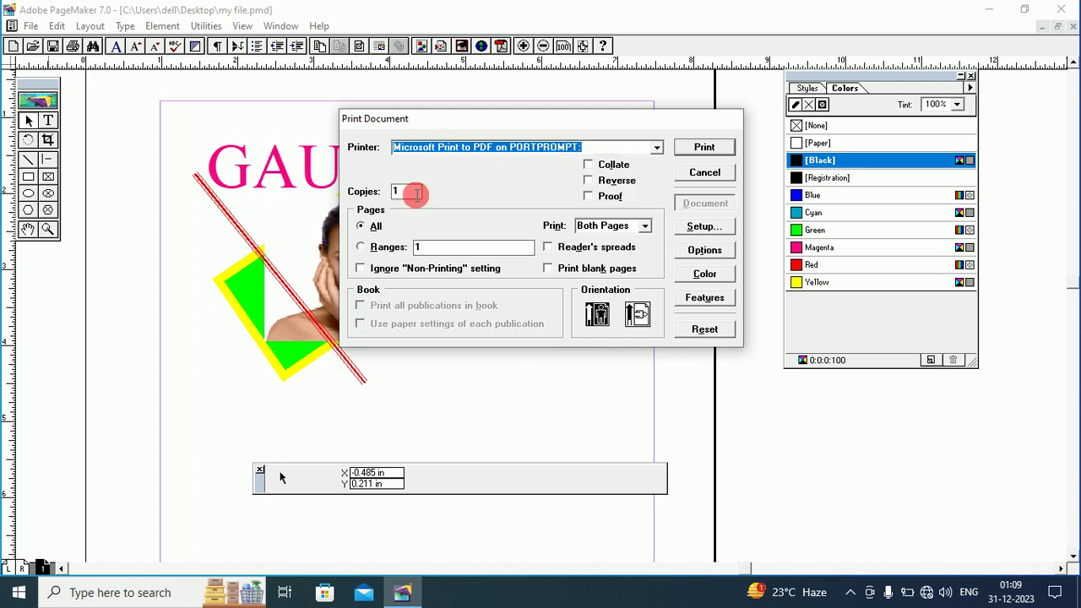
left_click(703, 147)
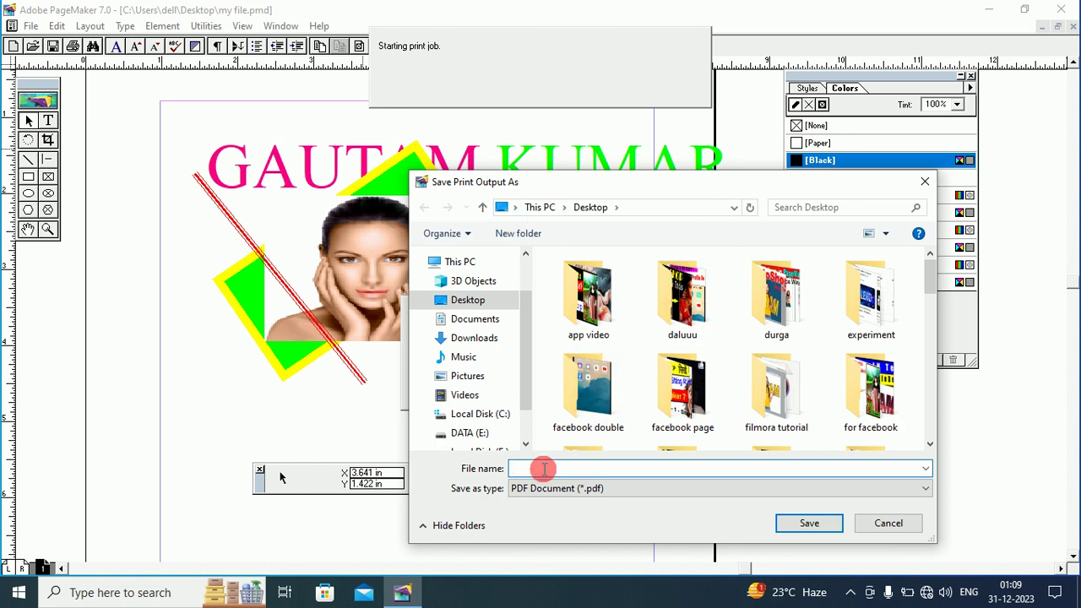
Step: Save the PDF output as 'my file new', check the desktop, and return to PageMaker
type("my")
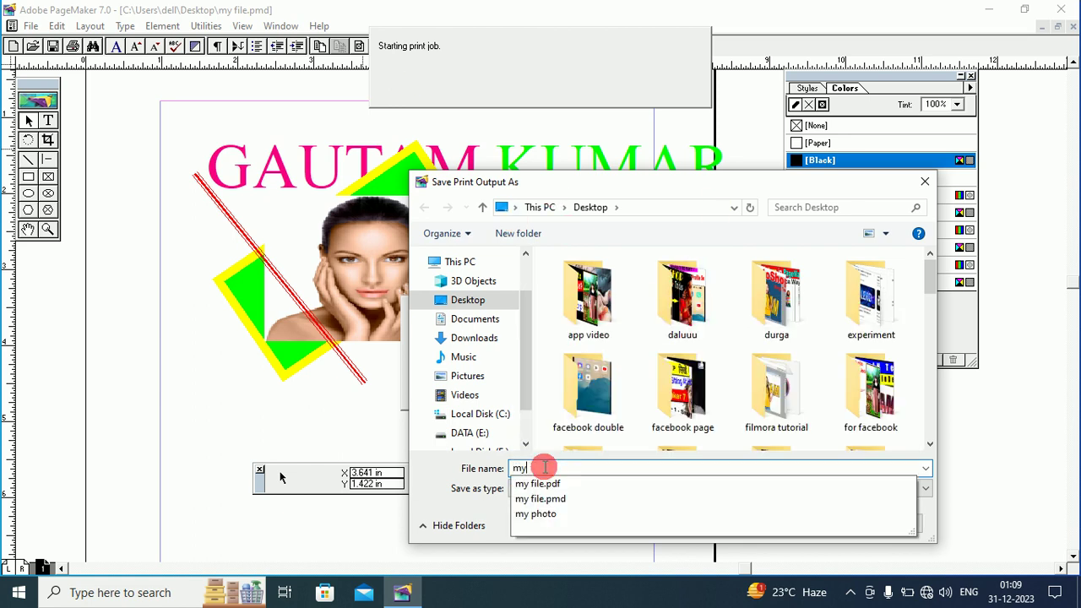
type(" f")
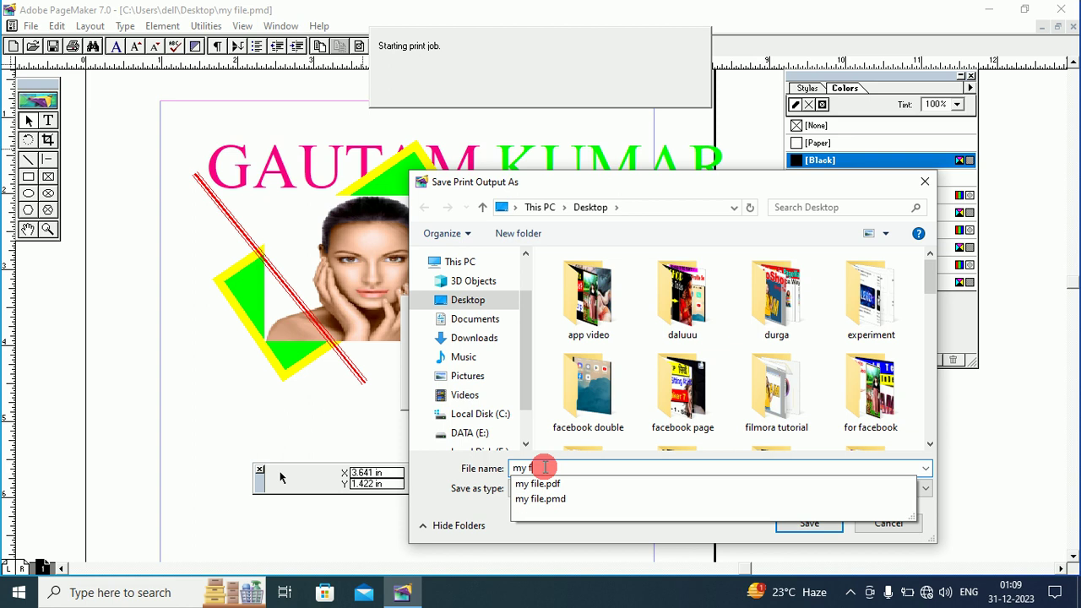
type("ile new")
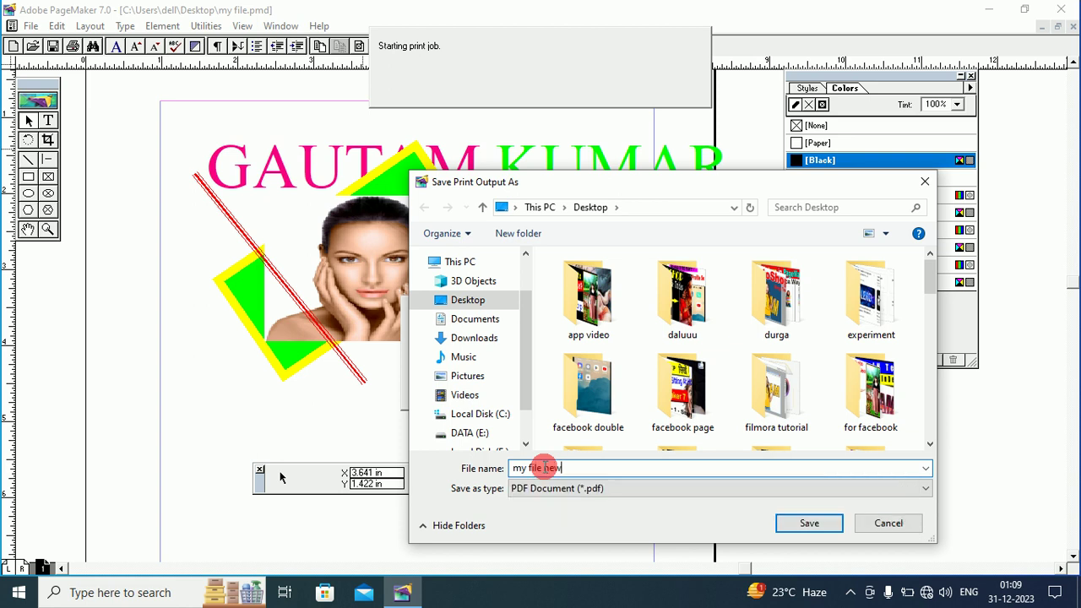
left_click(803, 522)
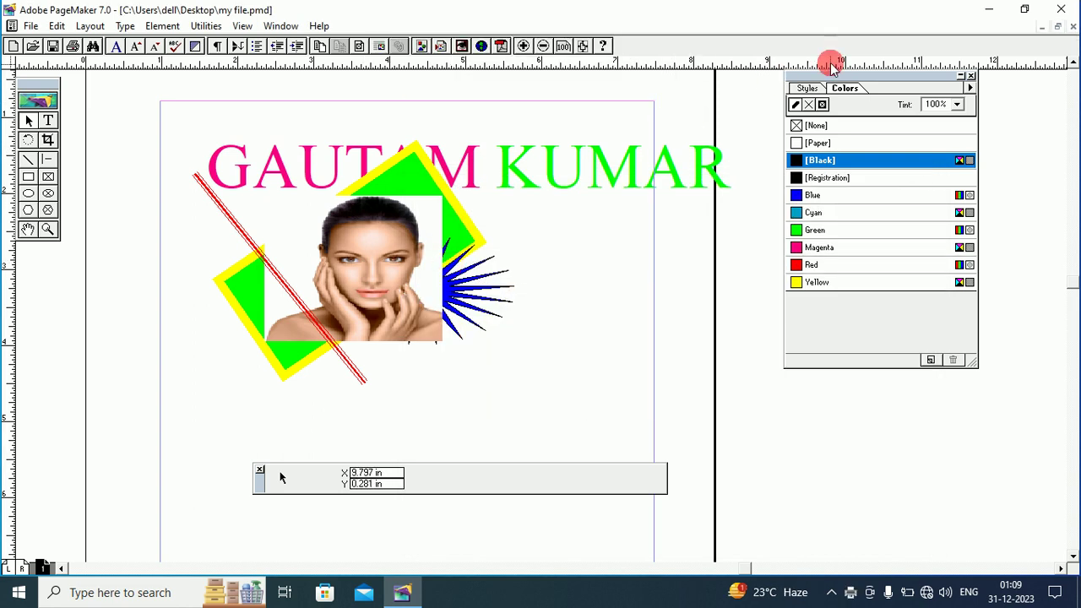
left_click(988, 15)
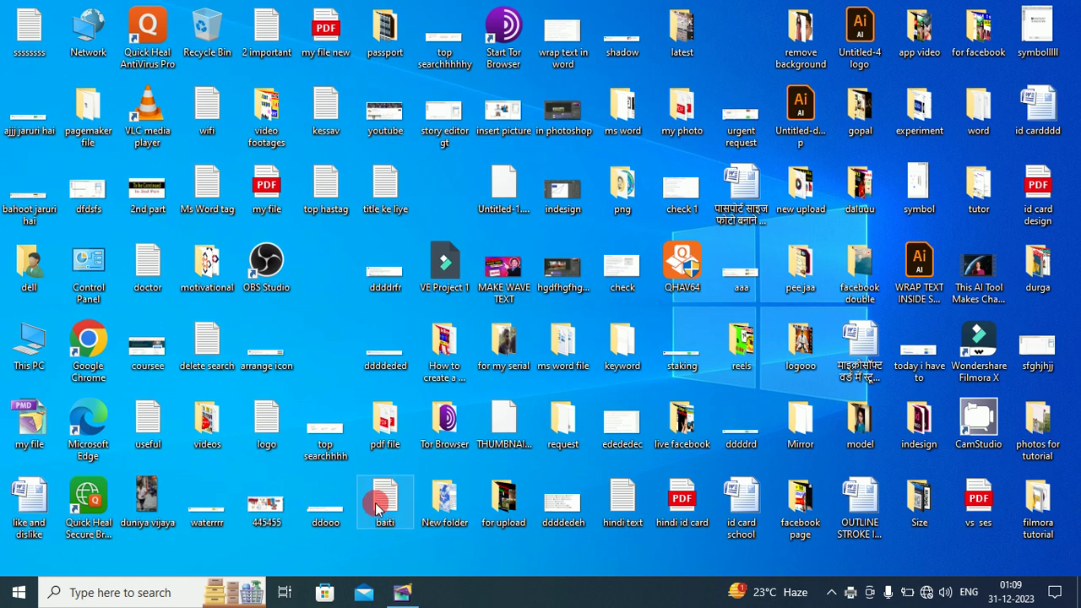
left_click(403, 594)
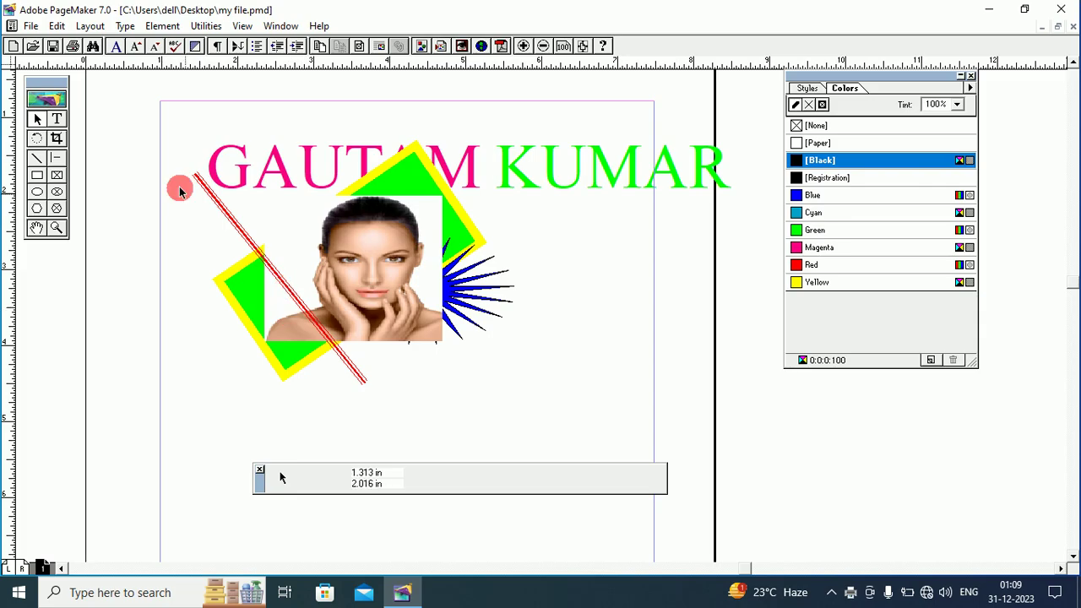
Step: Try opening the recent publication align object.pmd and dismiss the file-not-found alerts
left_click(30, 26)
mouse_move(63, 79)
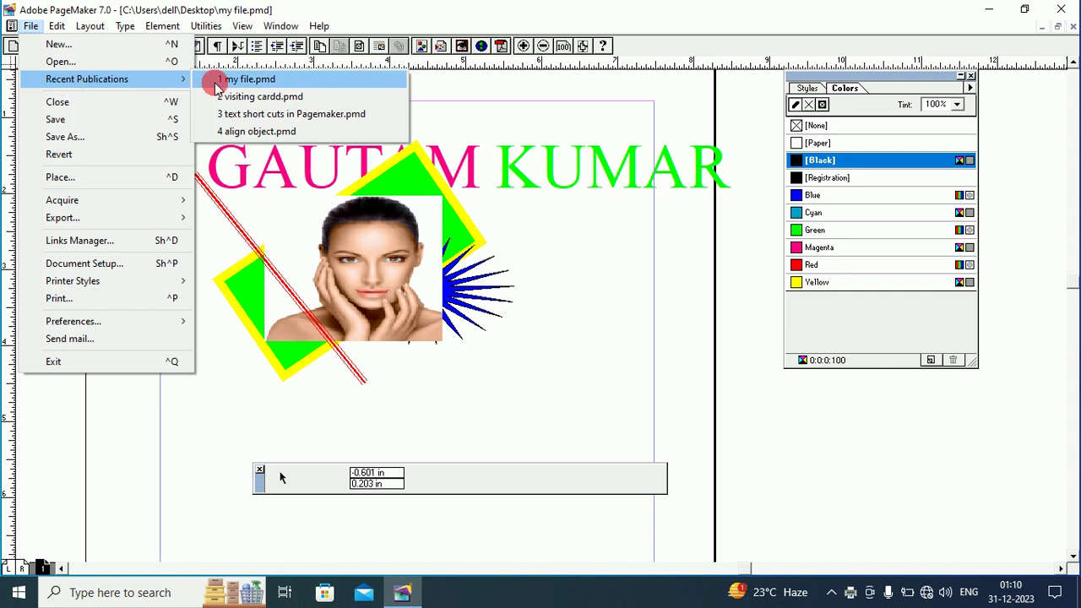
left_click(275, 131)
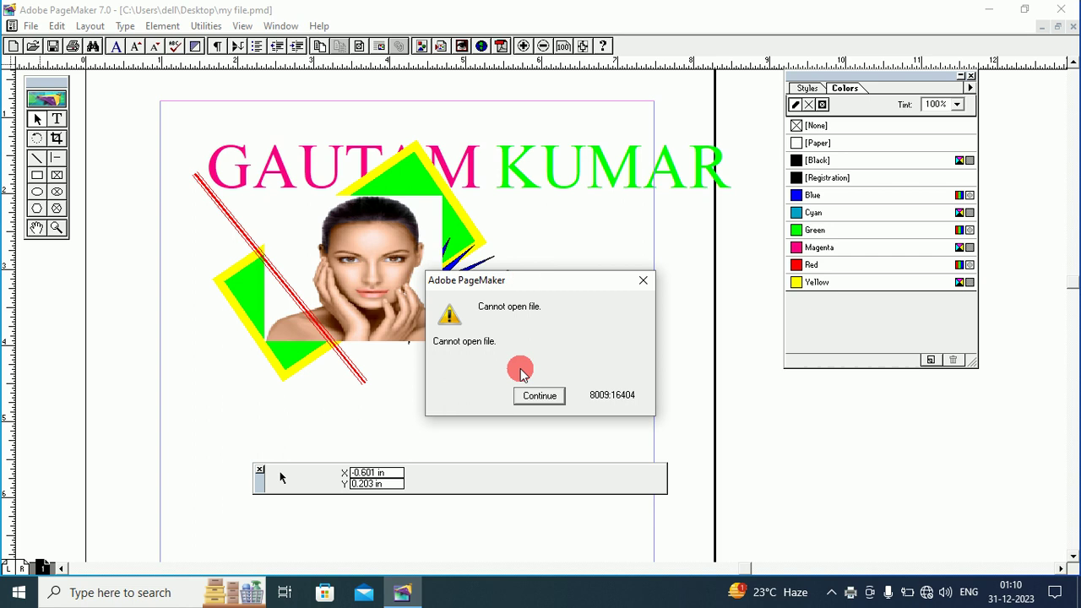
left_click(538, 395)
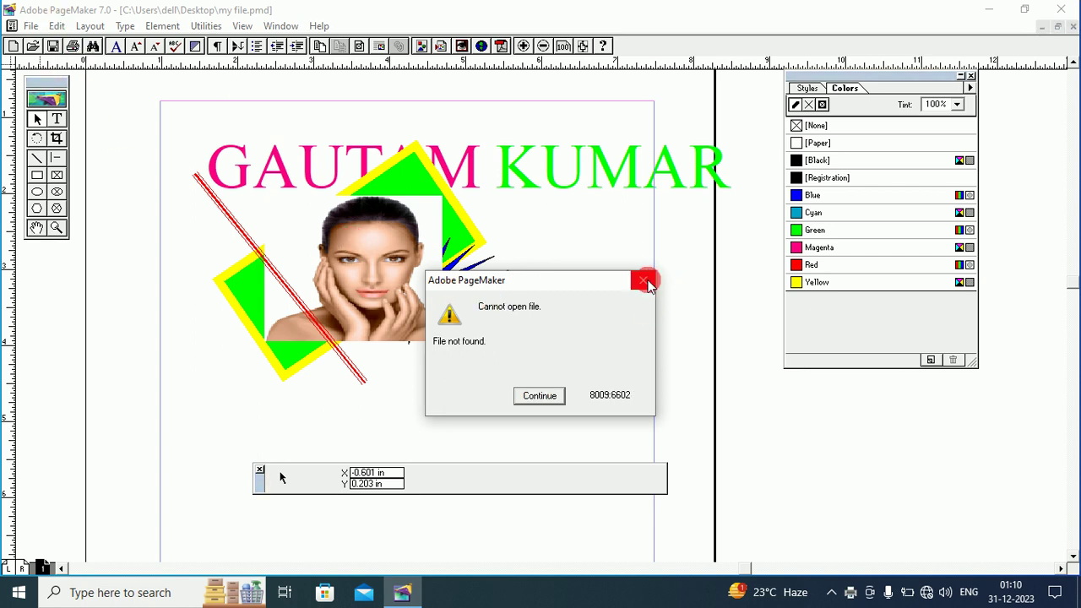
left_click(526, 395)
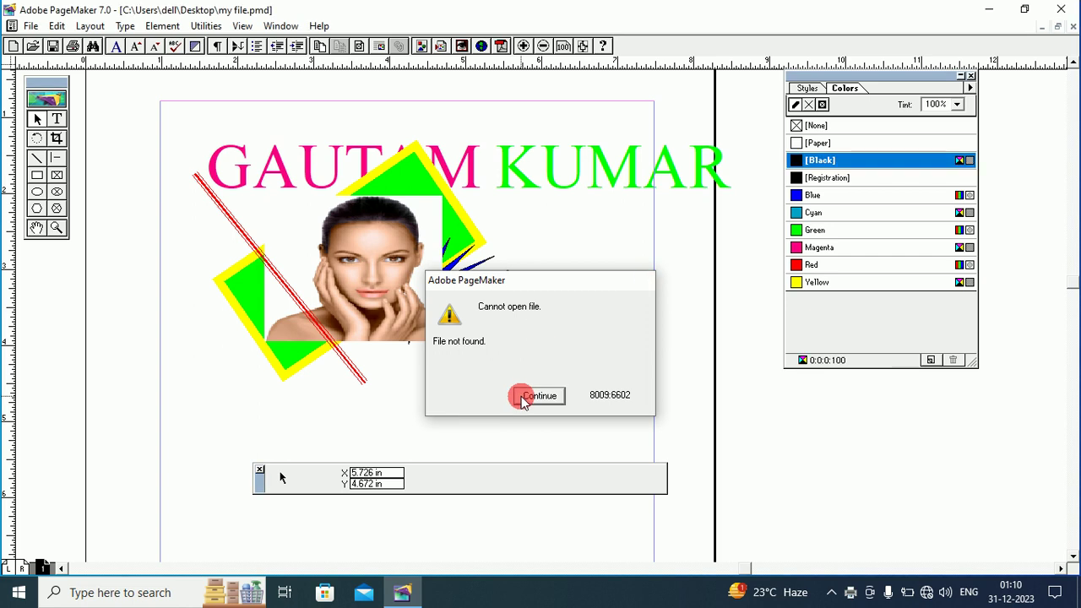
Step: Open visiting cardd.pmd from Recent Publications instead
left_click(30, 26)
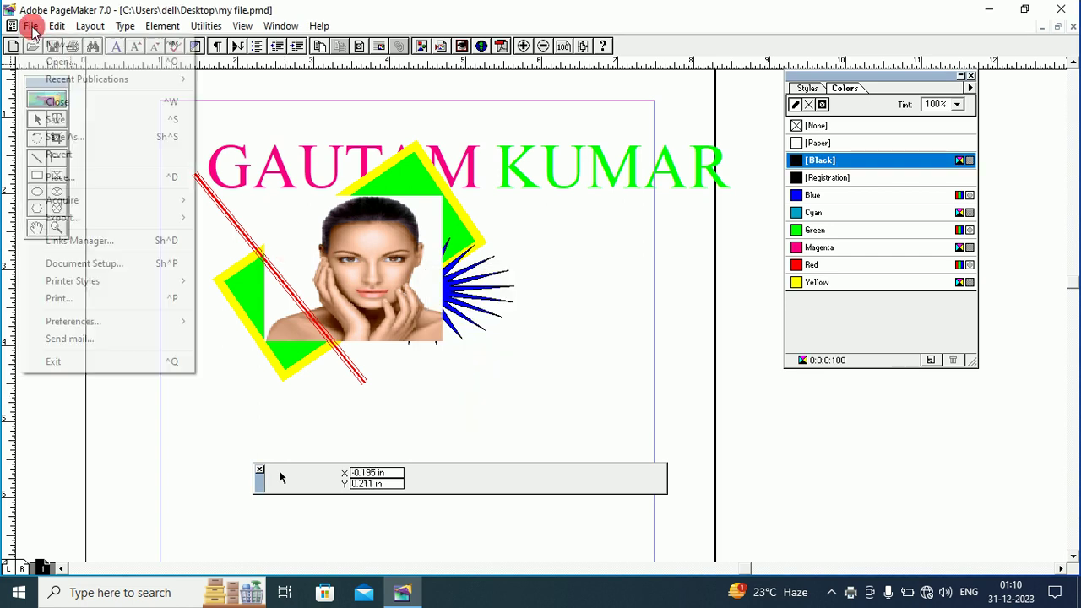
mouse_move(67, 84)
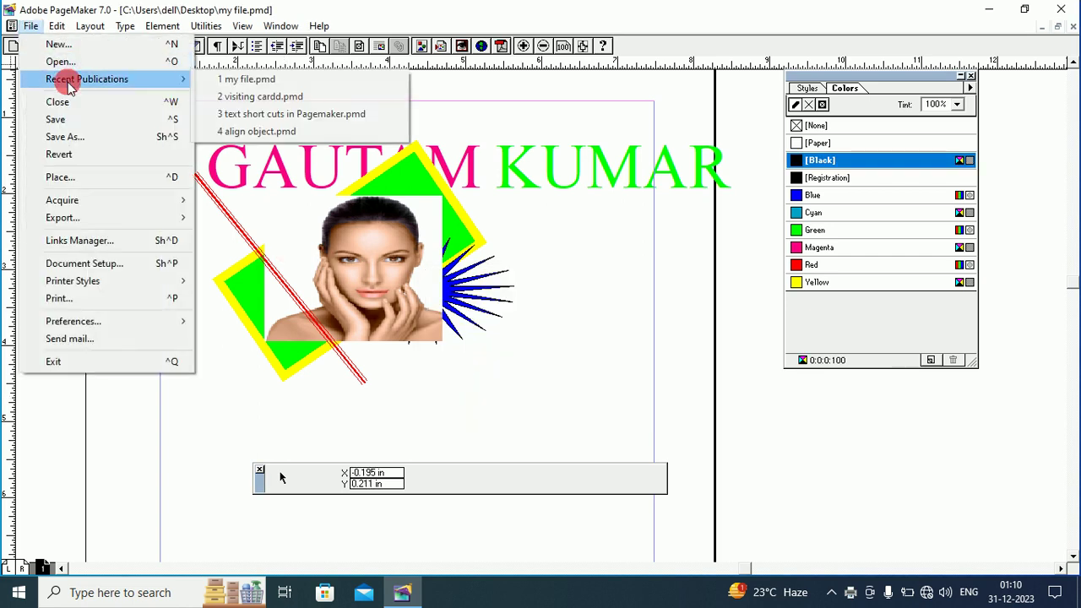
left_click(268, 96)
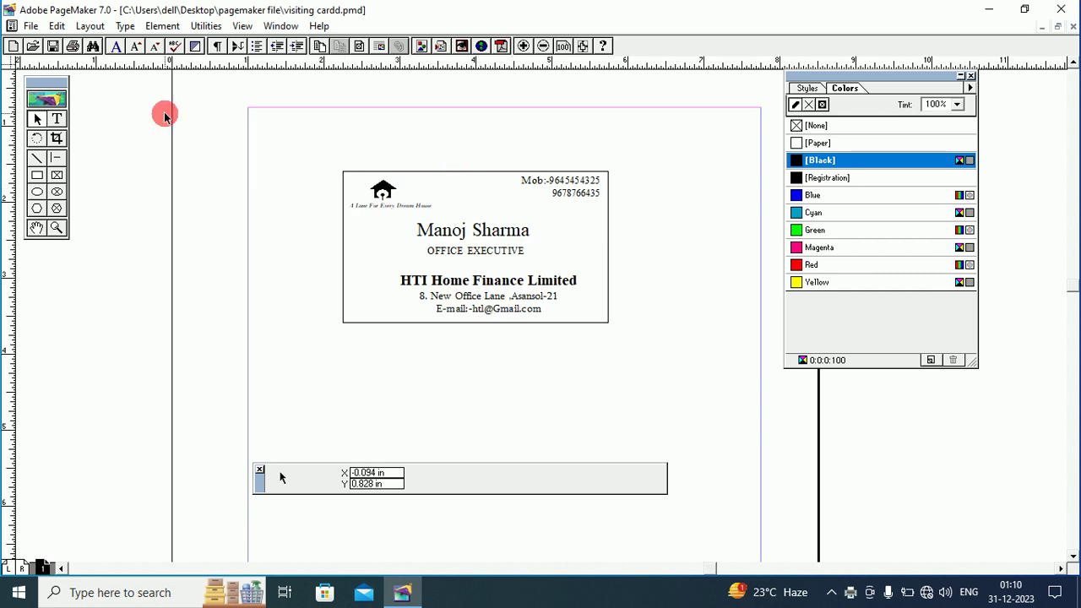
Step: Nudge the toolbox right and close visiting cardd.pmd, returning to my file.pmd
left_click_drag(38, 82, 48, 84)
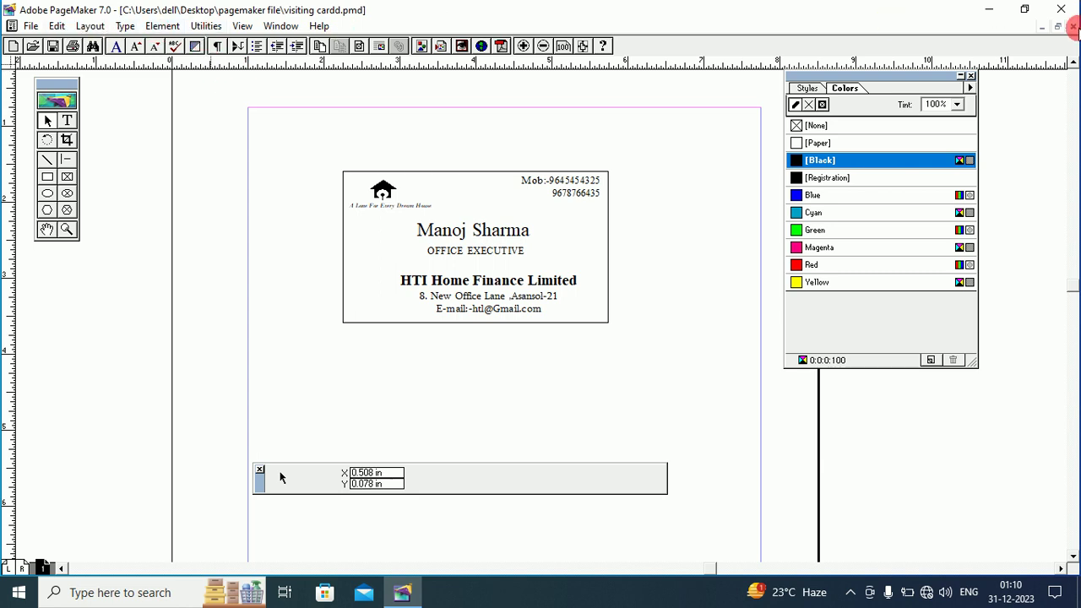
left_click(1071, 29)
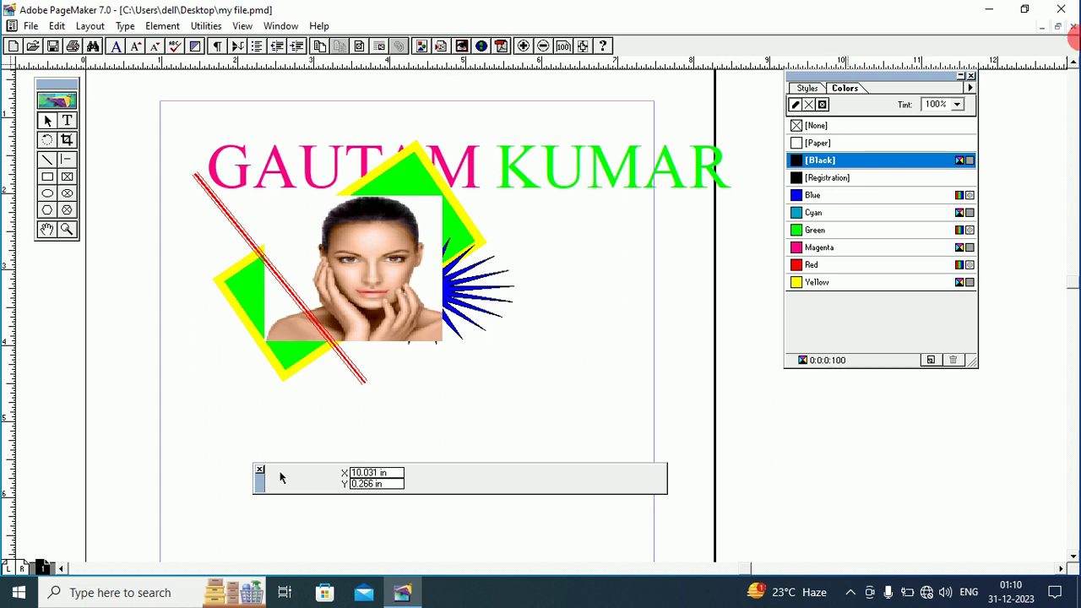
Step: Close my file.pmd without saving changes, then quit PageMaker with Alt+F4
left_click(1044, 29)
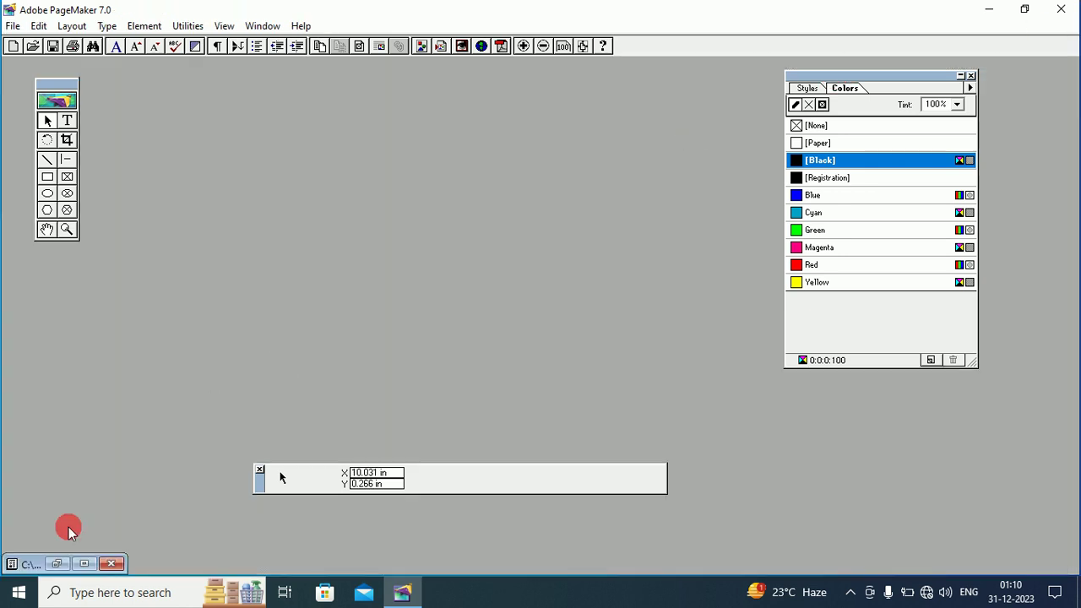
left_click(55, 566)
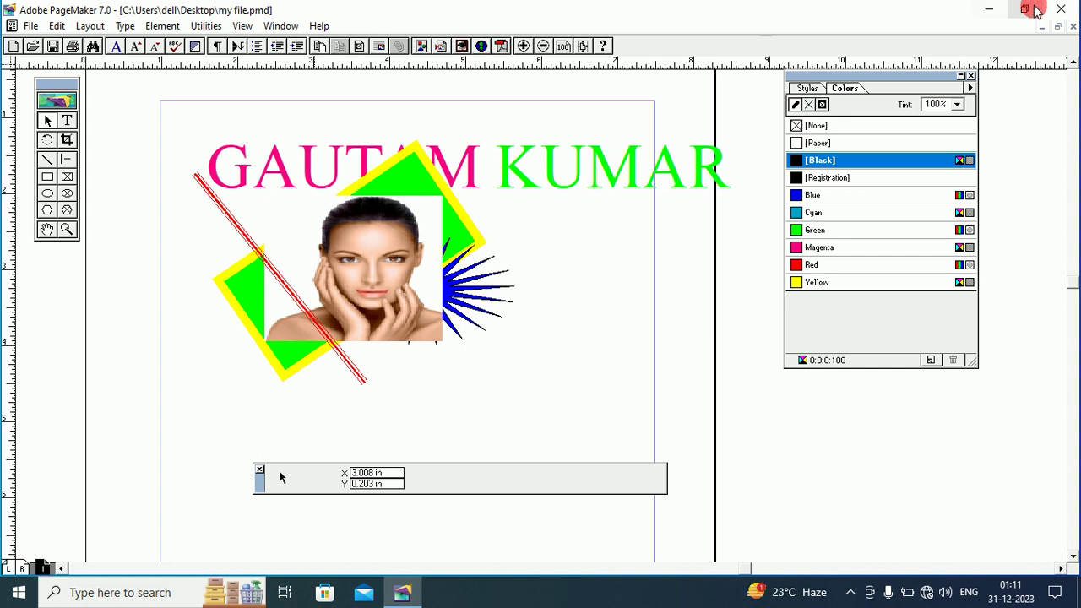
left_click(1060, 9)
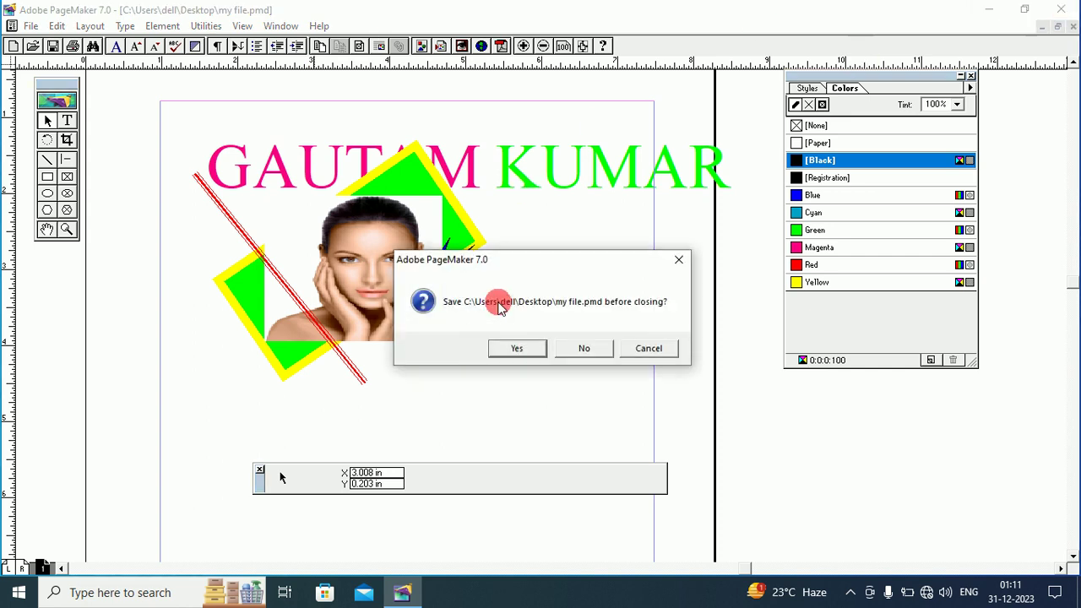
left_click(579, 347)
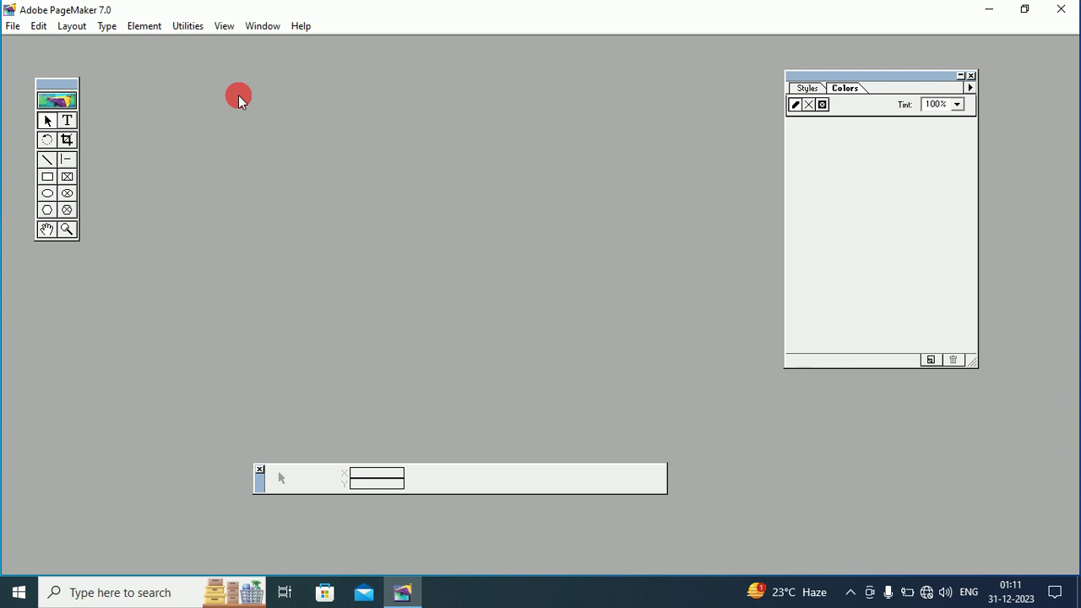
key("alt+F4")
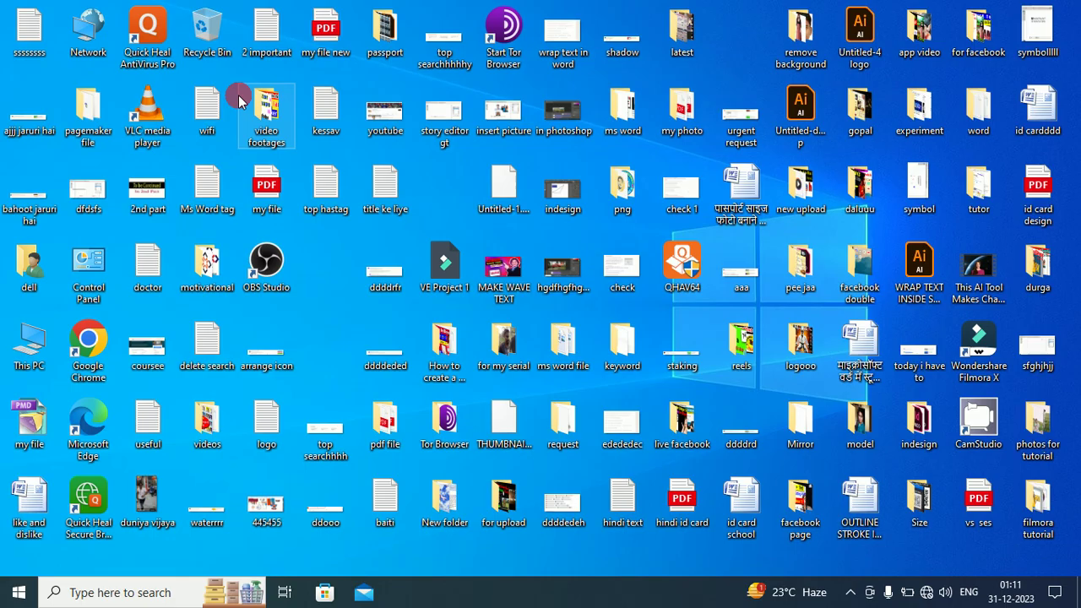
mouse_move(240, 101)
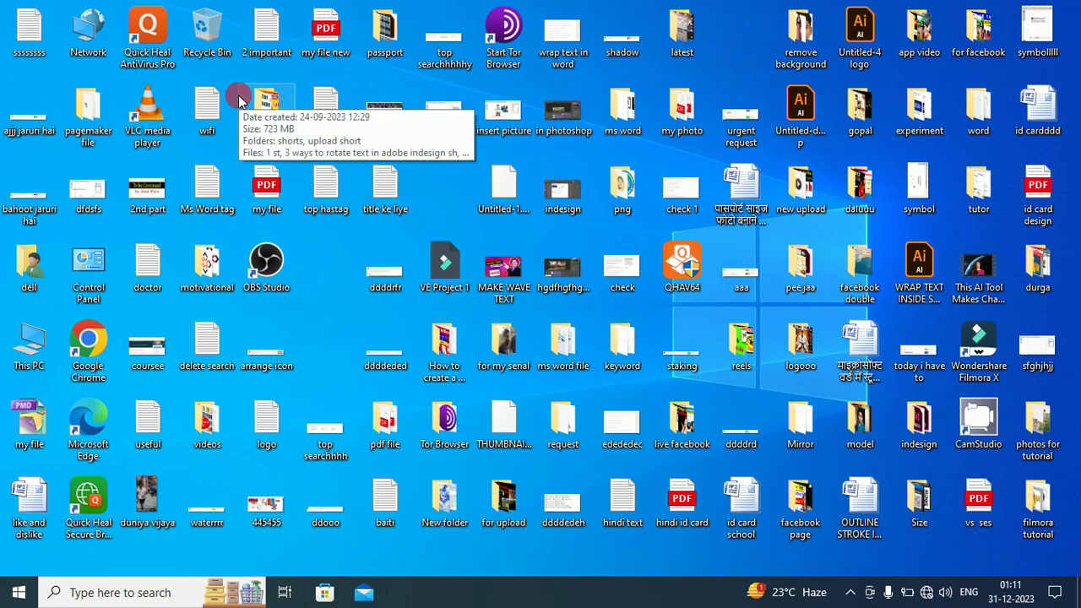